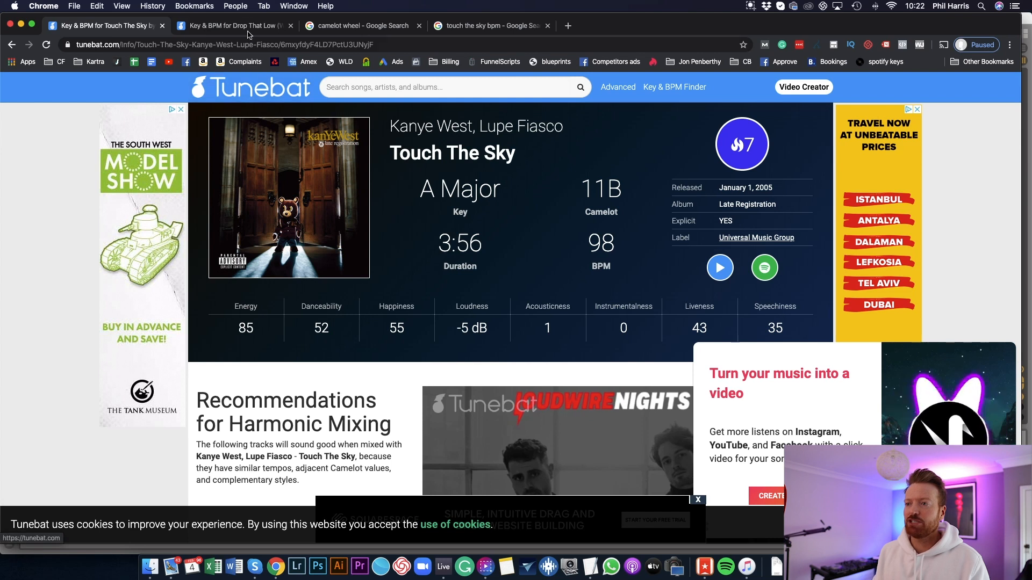
Compare the key, Camelot code and BPM of Touch The Sky and Drop That Low on Tunebat, consulting the Camelot wheel
key(ctrl+Tab)
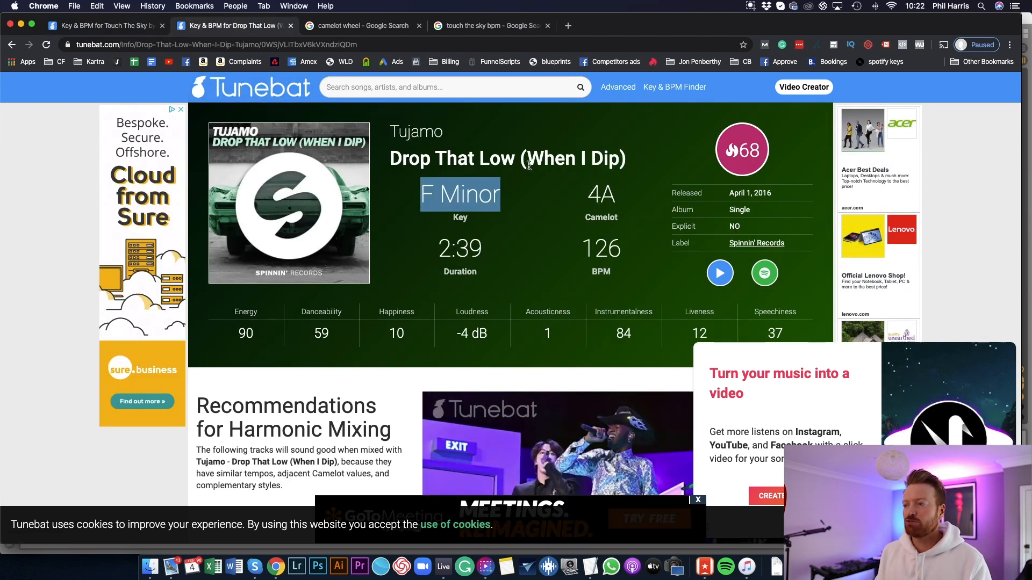
click(482, 197)
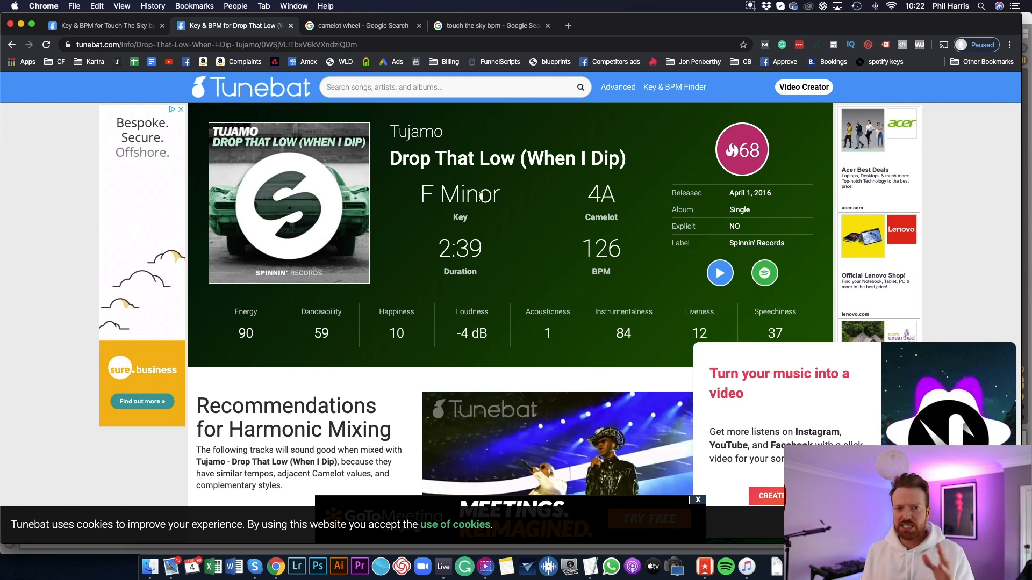
click(363, 28)
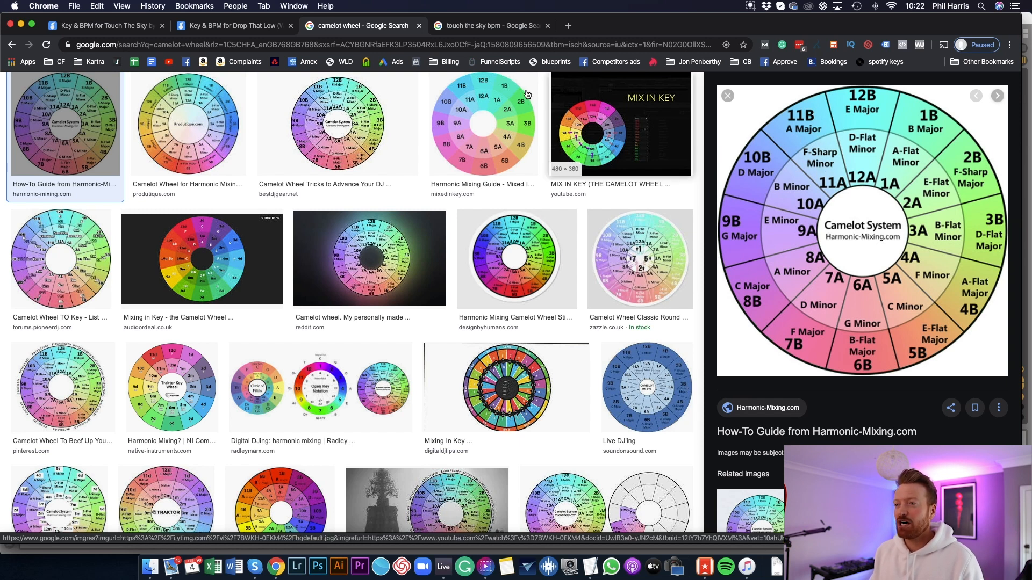
click(231, 26)
click(121, 27)
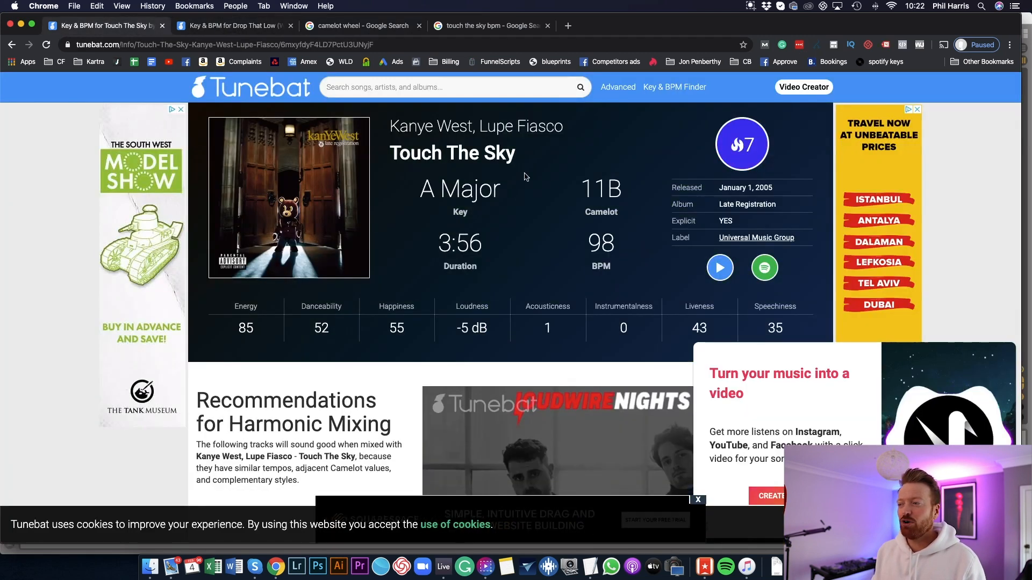
click(247, 27)
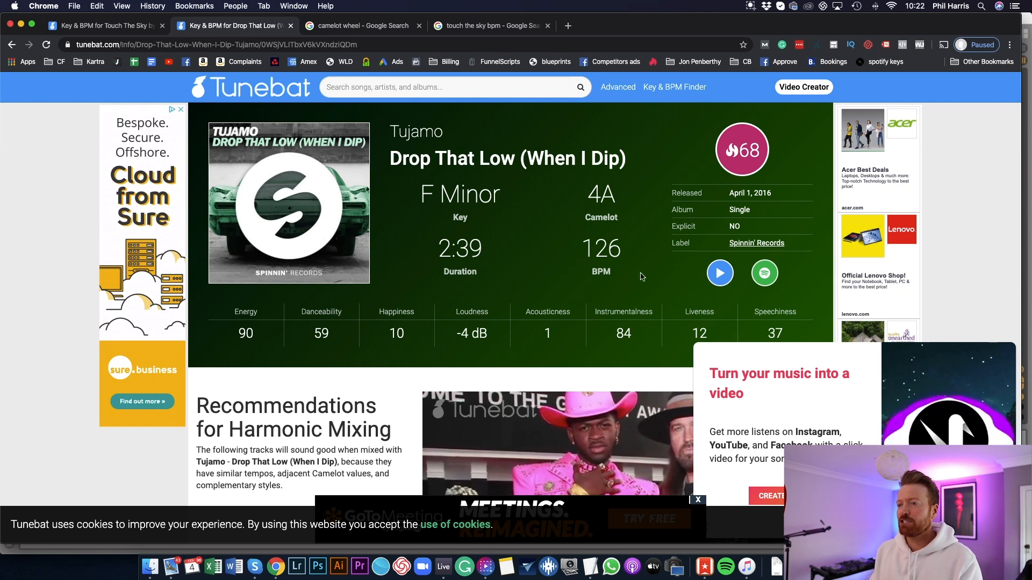
key(ctrl+shift+Tab)
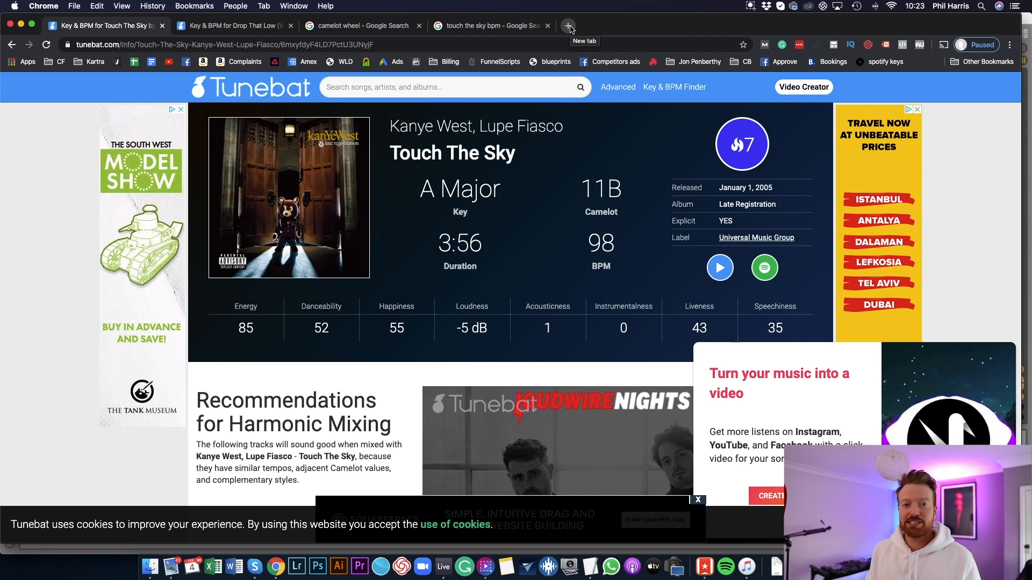
Go to YouTube and search for "touch the sky acapella"
click(474, 27)
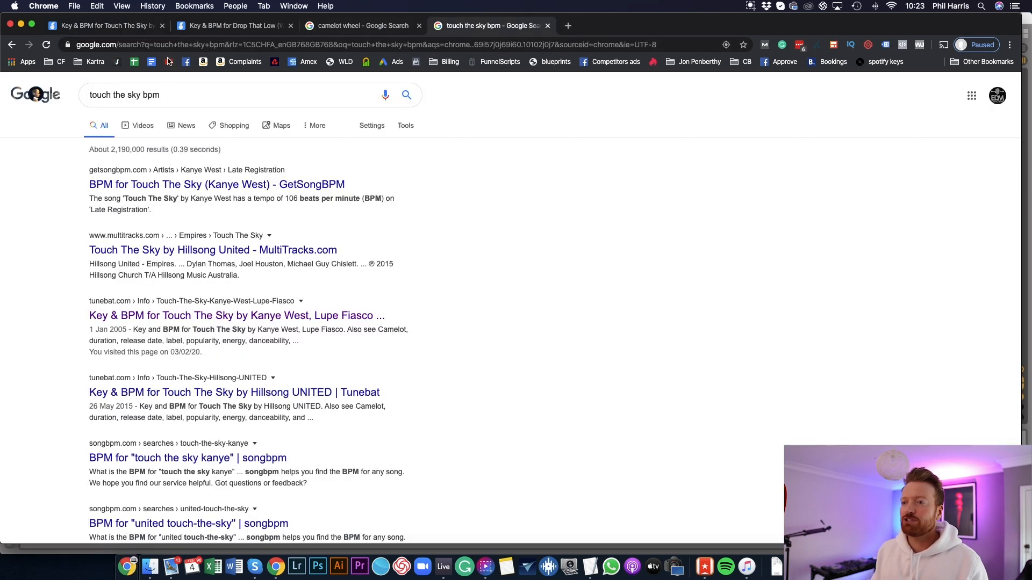
click(169, 64)
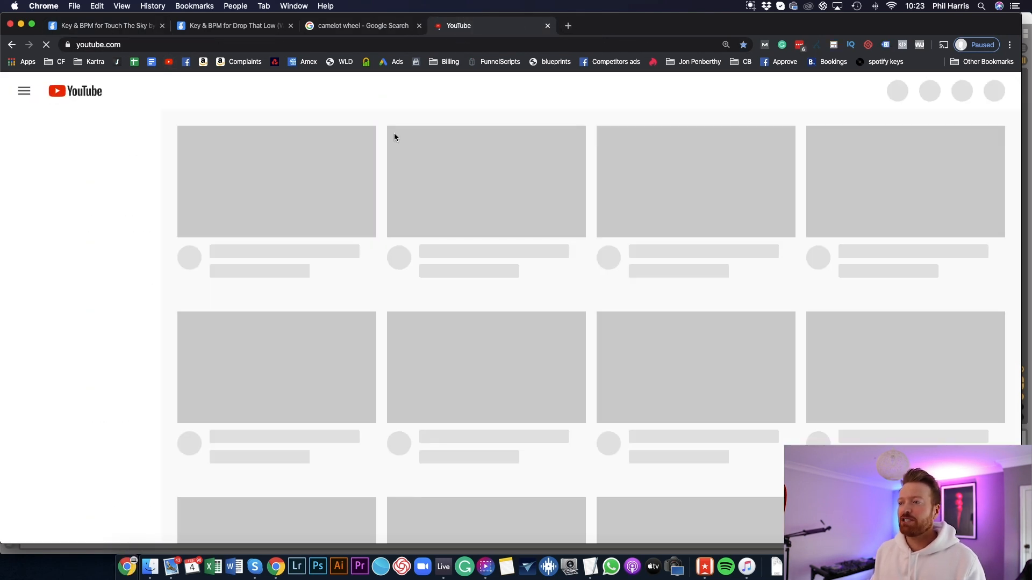
click(377, 98)
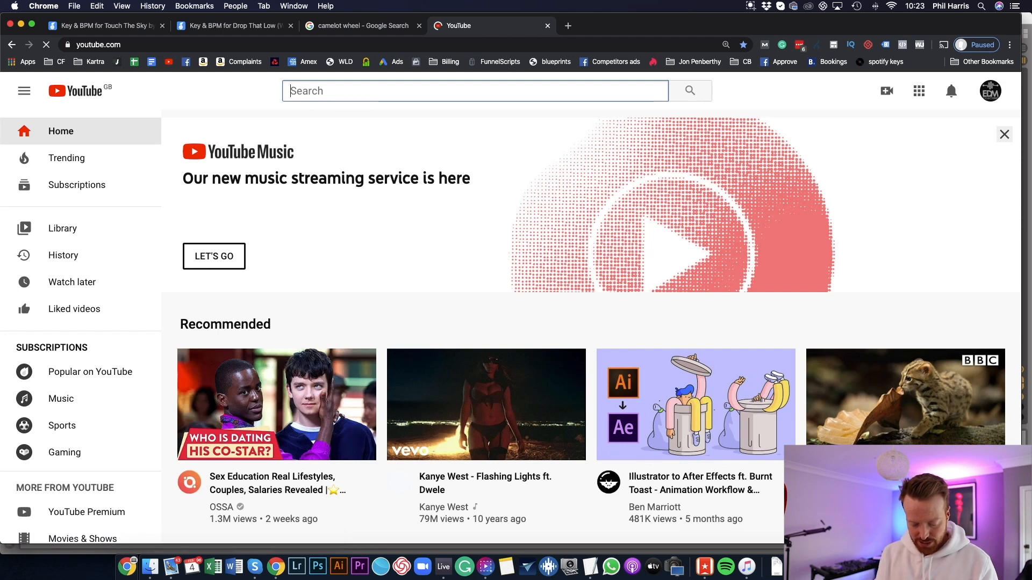
text(touch the sky ac)
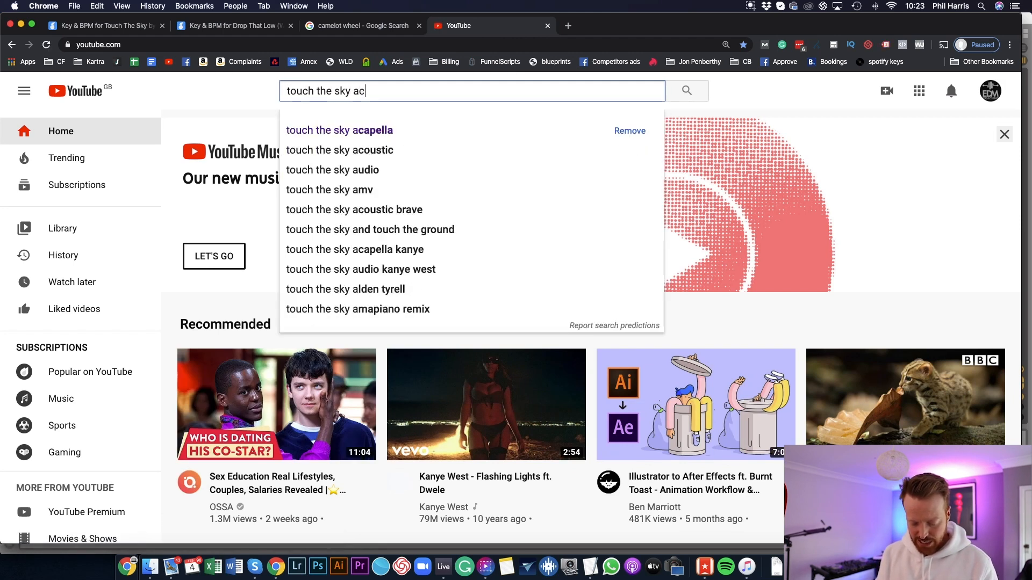
text(apella)
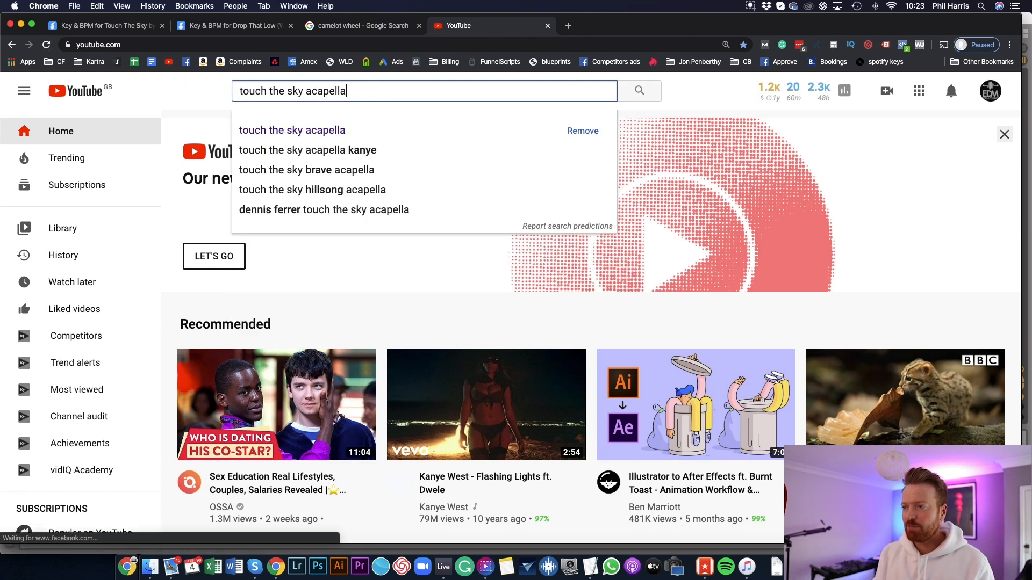
key(Return)
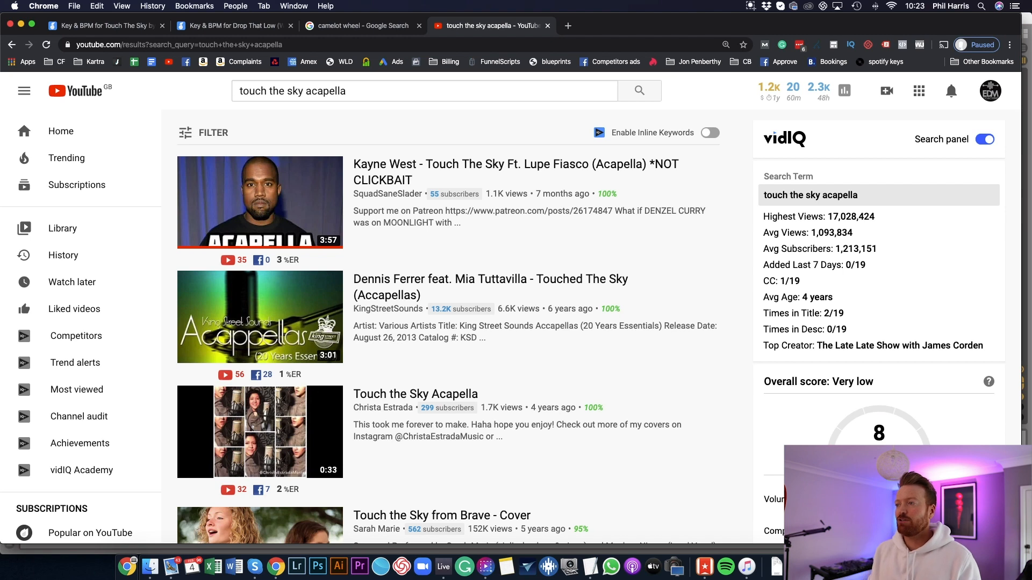
Search Google for "acapellas4u" in a new browser tab
click(568, 25)
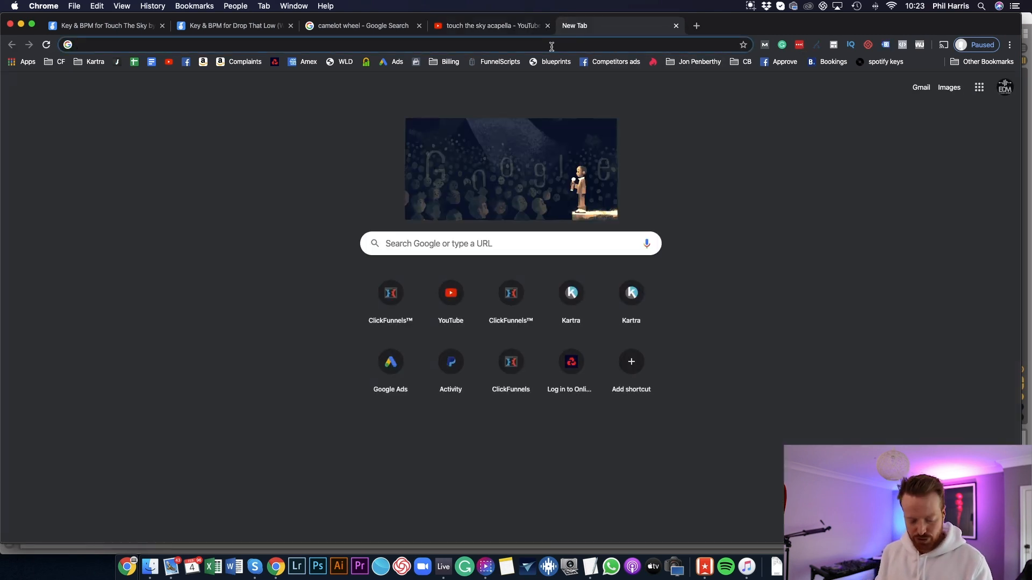
text(acapellas)
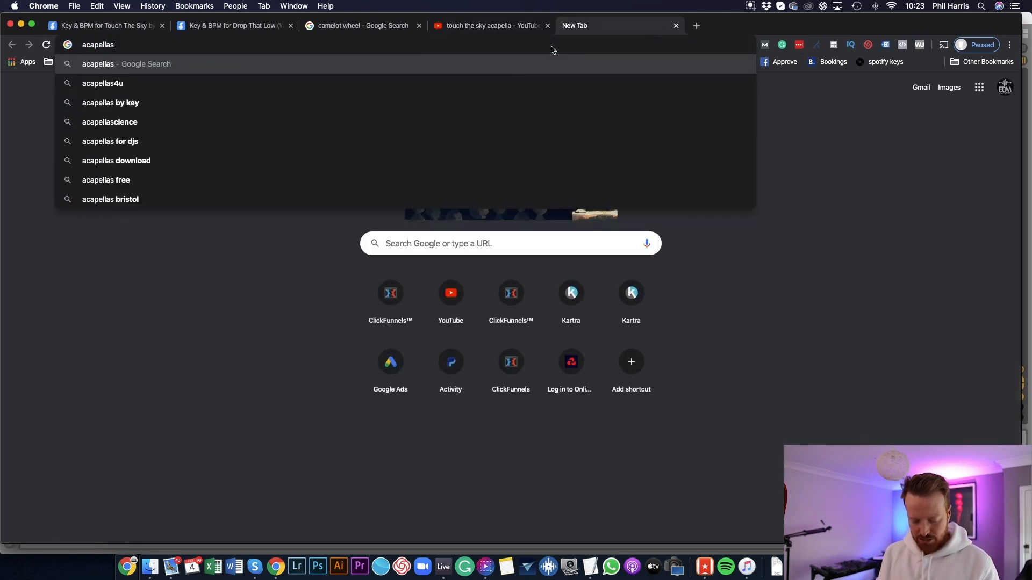
text(4u)
key(Return)
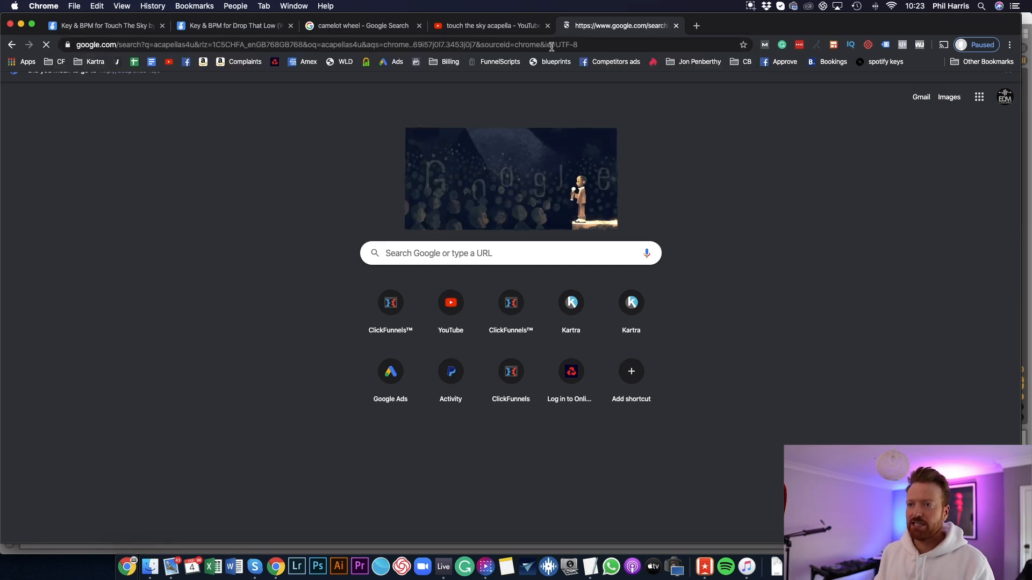
Open the Kayne West Touch The Sky Ft. Lupe Fiasco acapella video from the YouTube results and pause it
click(498, 29)
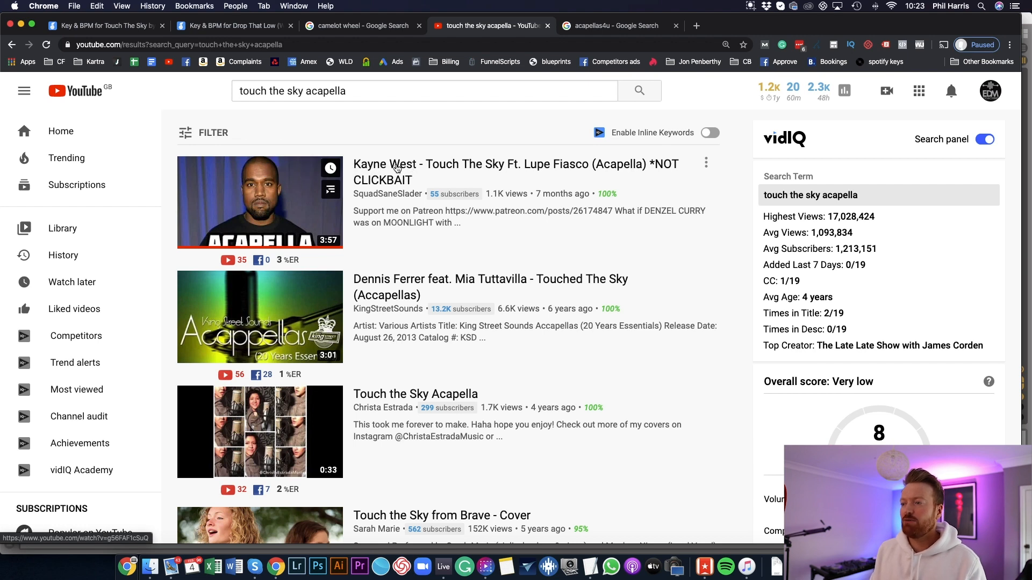
click(396, 169)
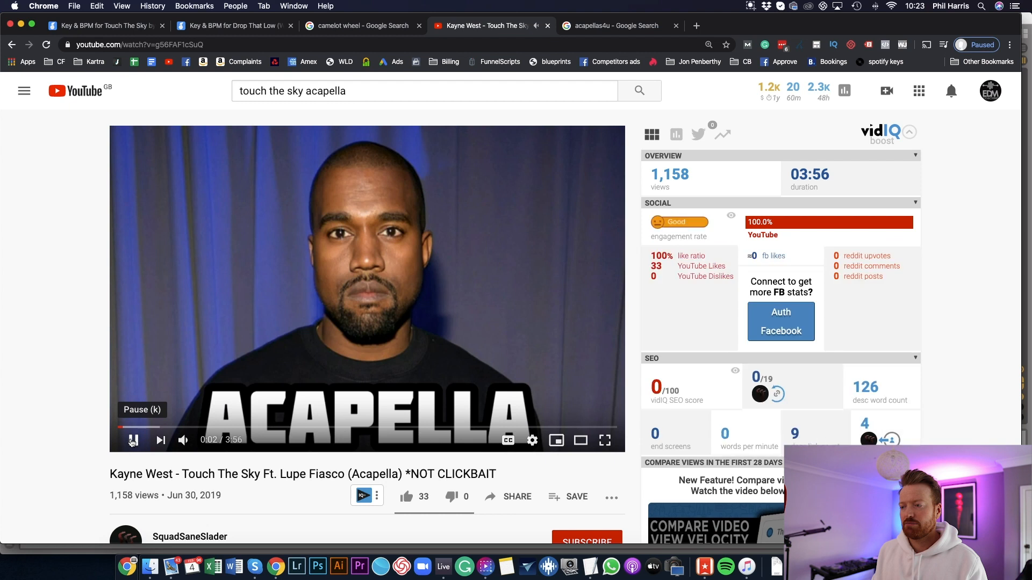
click(132, 441)
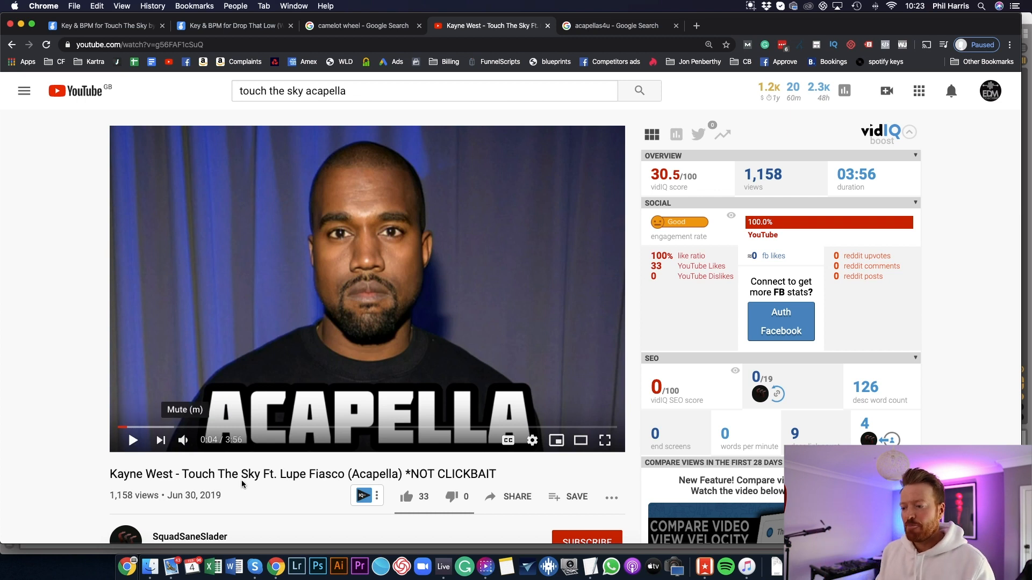
click(393, 529)
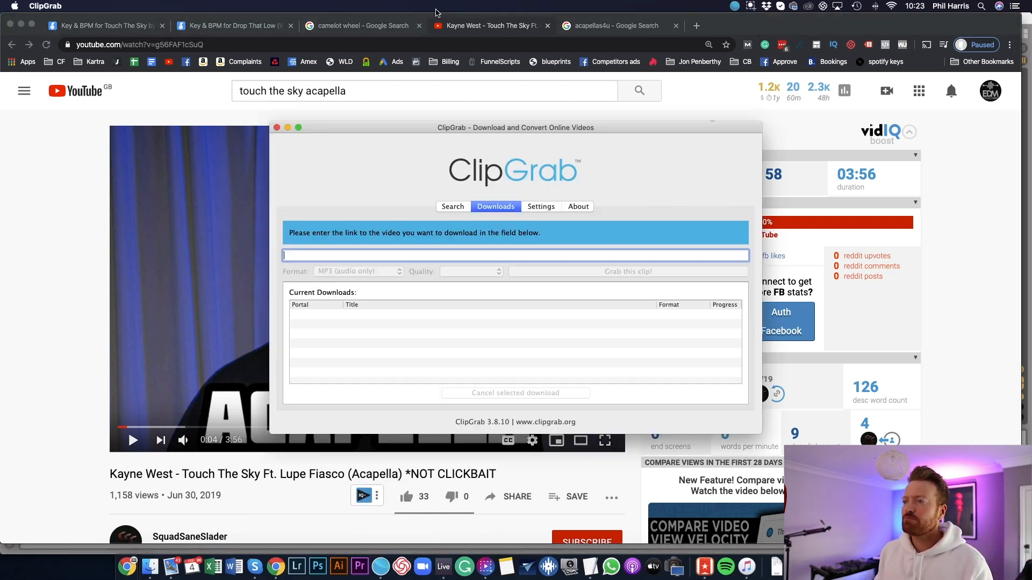
click(388, 45)
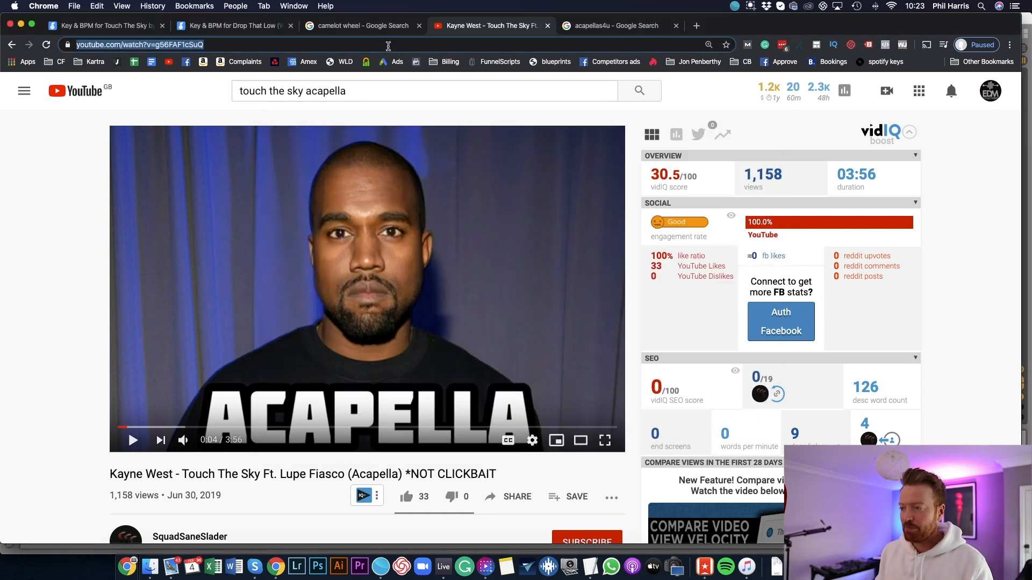
key(ctrl+Up)
click(739, 164)
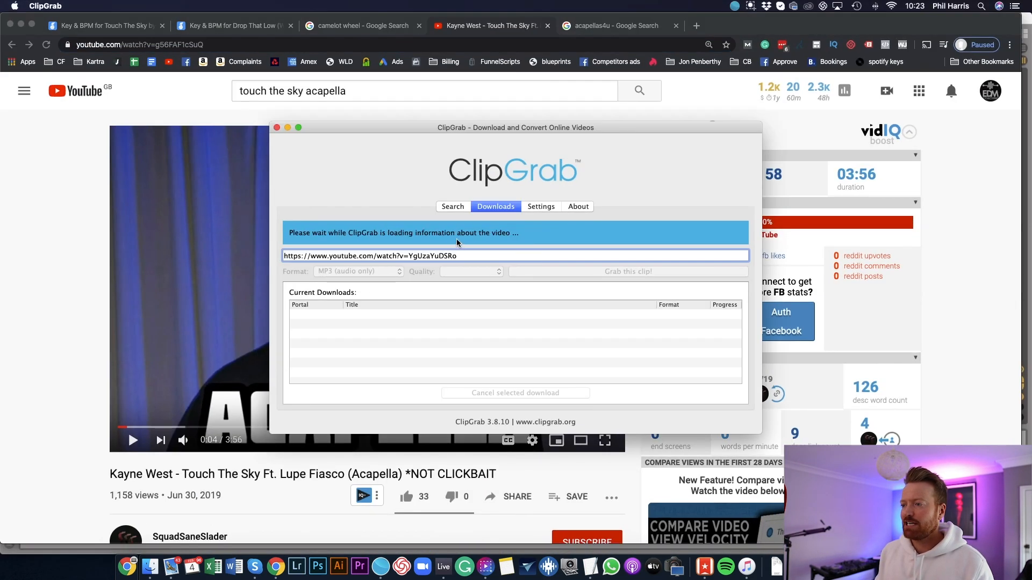
triple_click(443, 251)
text(https://www.youtube.com/watch?v=YgUzaYuDSRo)
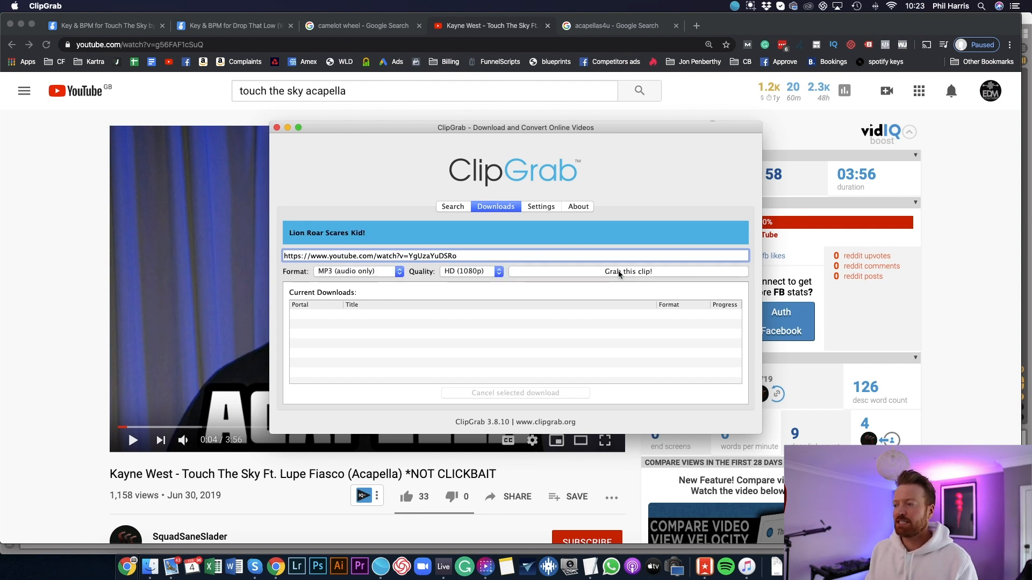
Grab the loaded clip as MP3 (audio only) and save it to the Desktop as kanye
click(618, 271)
drag(543, 110, 446, 97)
text(kanye)
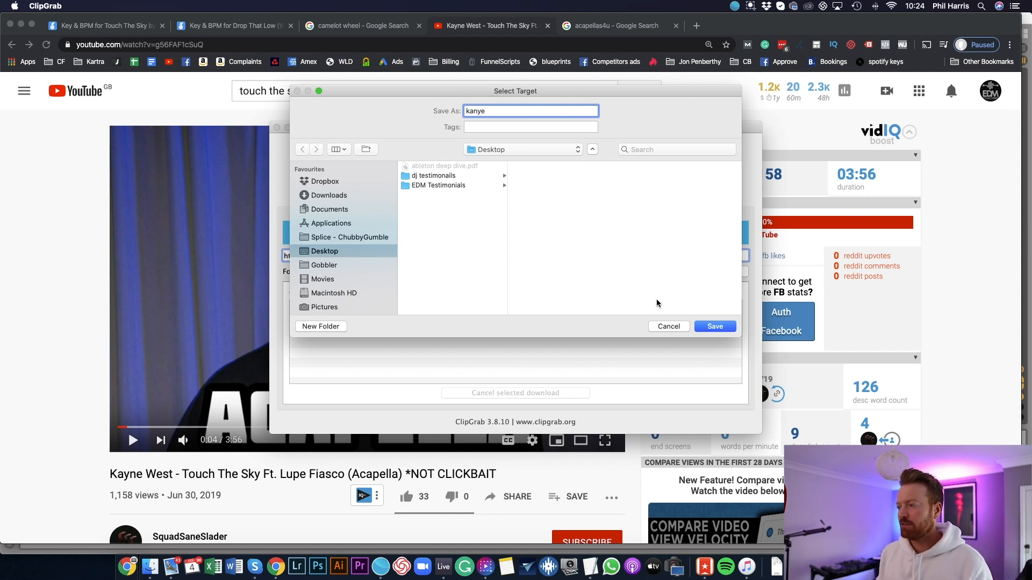
click(711, 326)
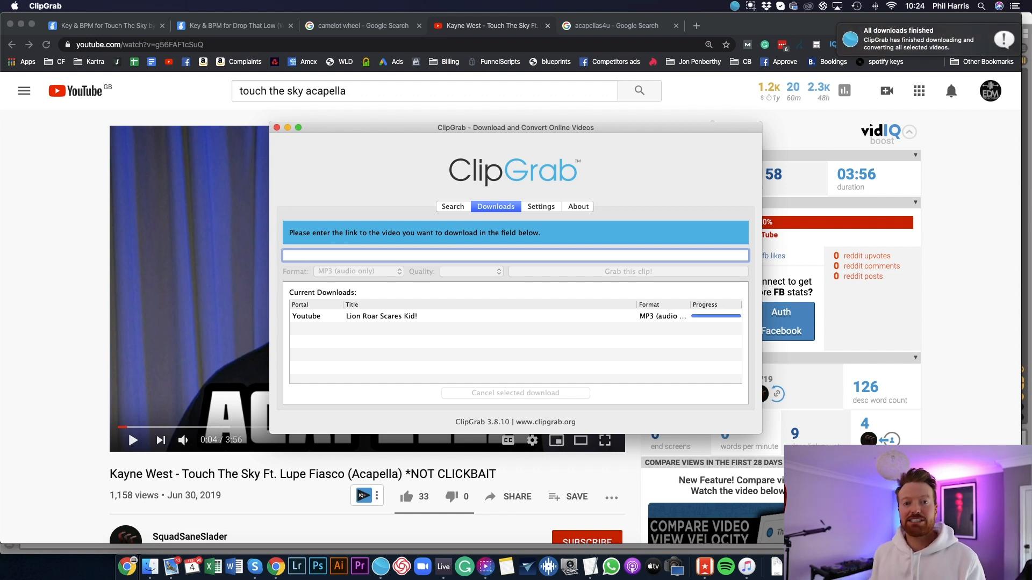
Switch to Music and examine the iTunes Store purchase options for Tujamo's Drop That Low (When I Dip)
drag(0, 87, 622, 96)
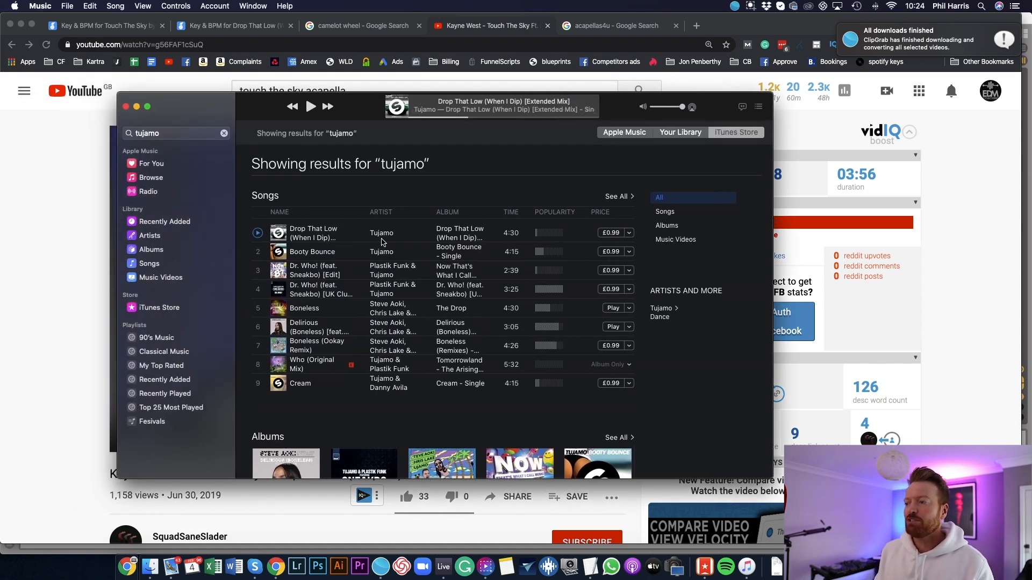
click(628, 234)
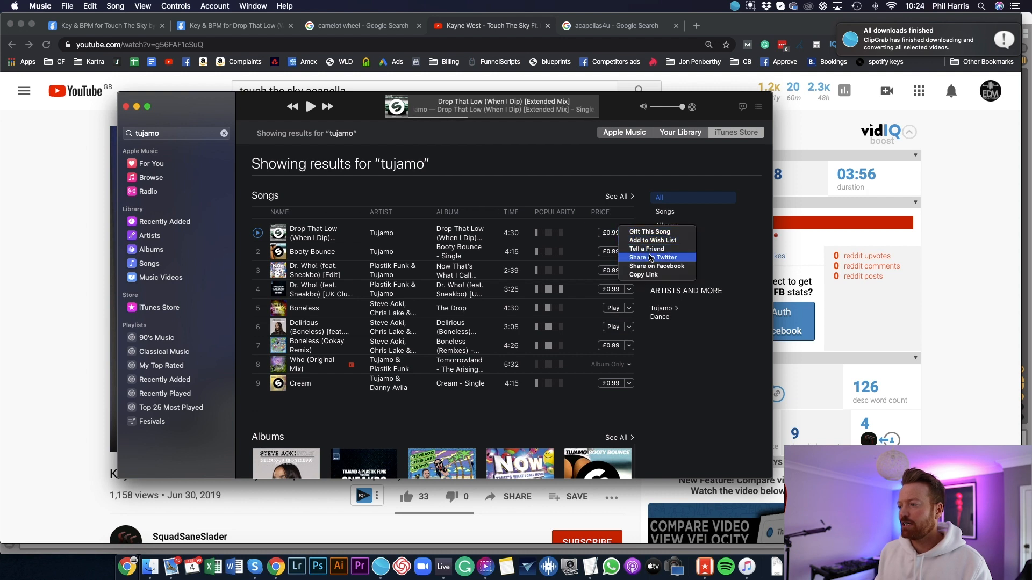
click(609, 235)
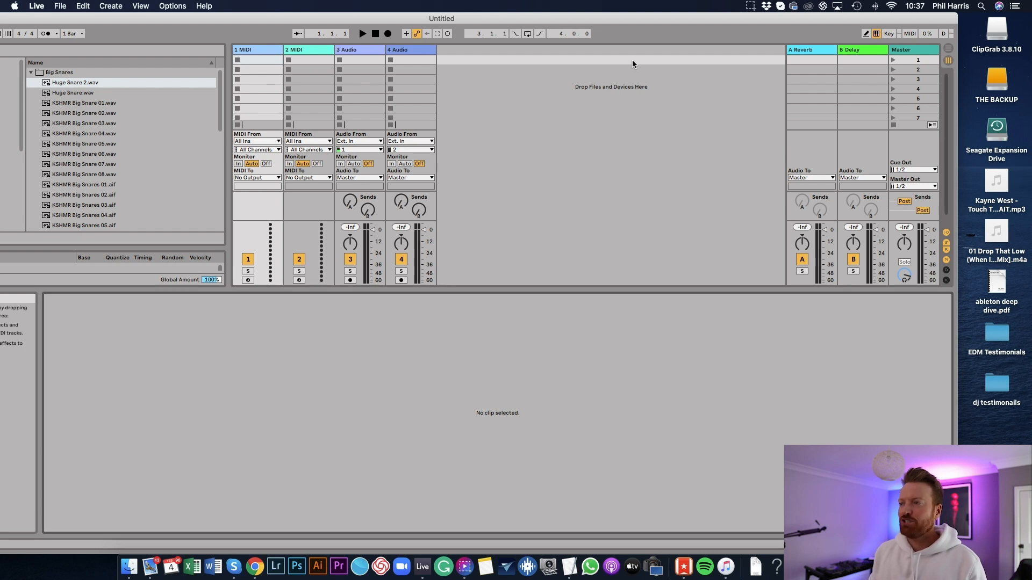
Bring the whole Ableton Live window into view, show the Arrangement View and enlarge its track area
drag(553, 16, 627, 15)
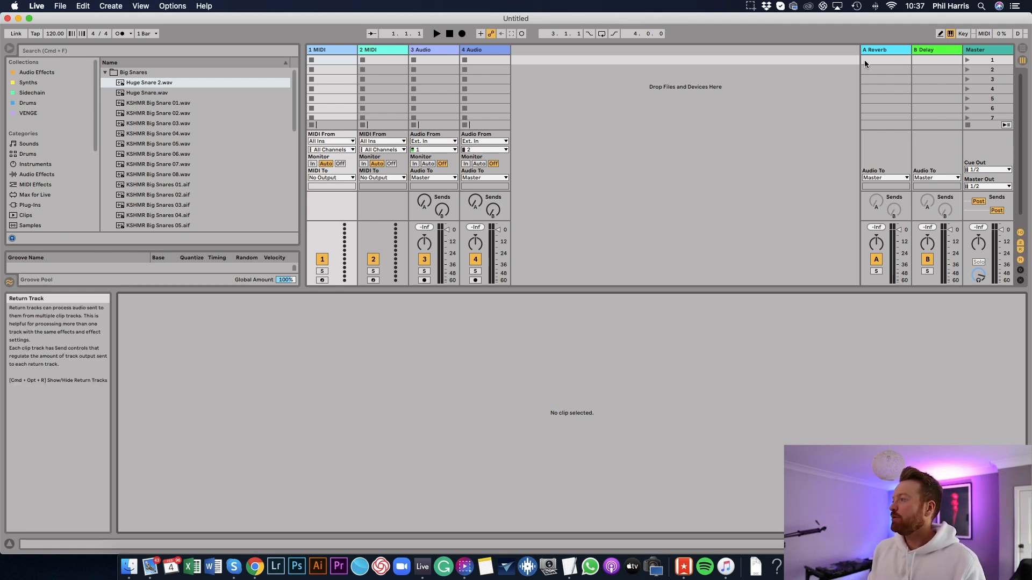
click(1023, 53)
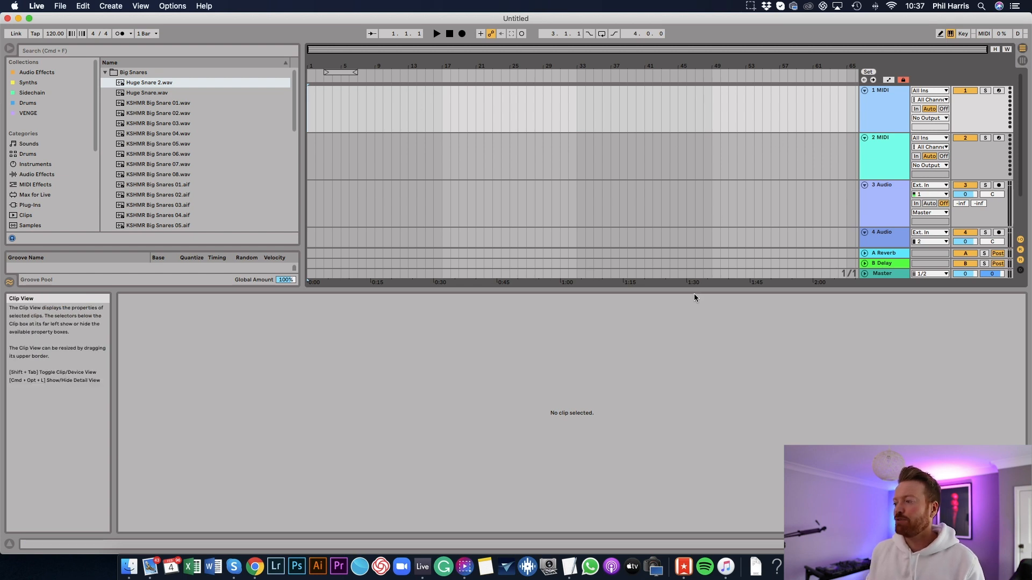
drag(693, 290, 684, 439)
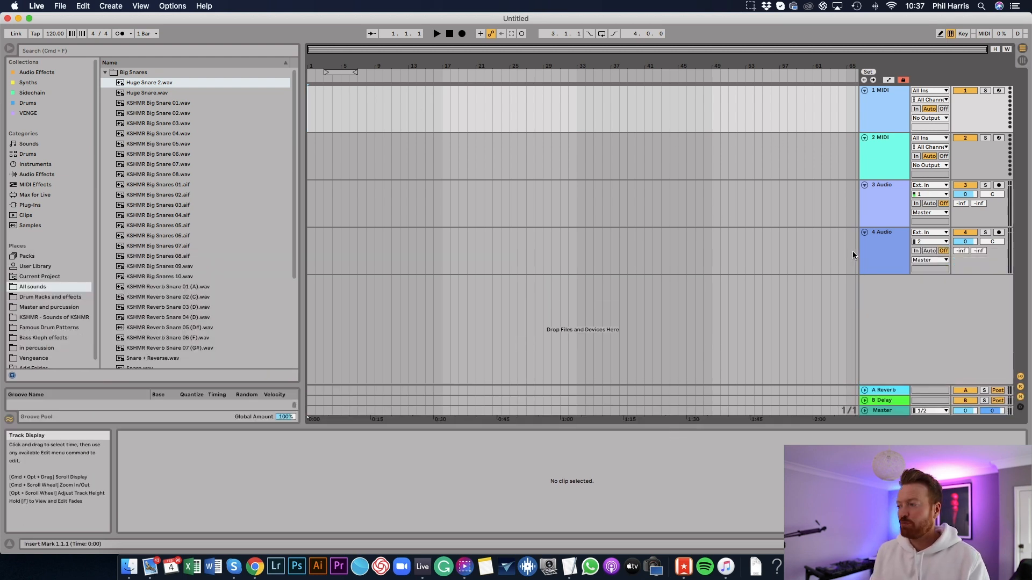
Delete the 4 Audio, 3 Audio and 2 MIDI tracks, keeping only the 1 MIDI track
click(867, 240)
key(Delete)
key(Delete)
key(Delete)
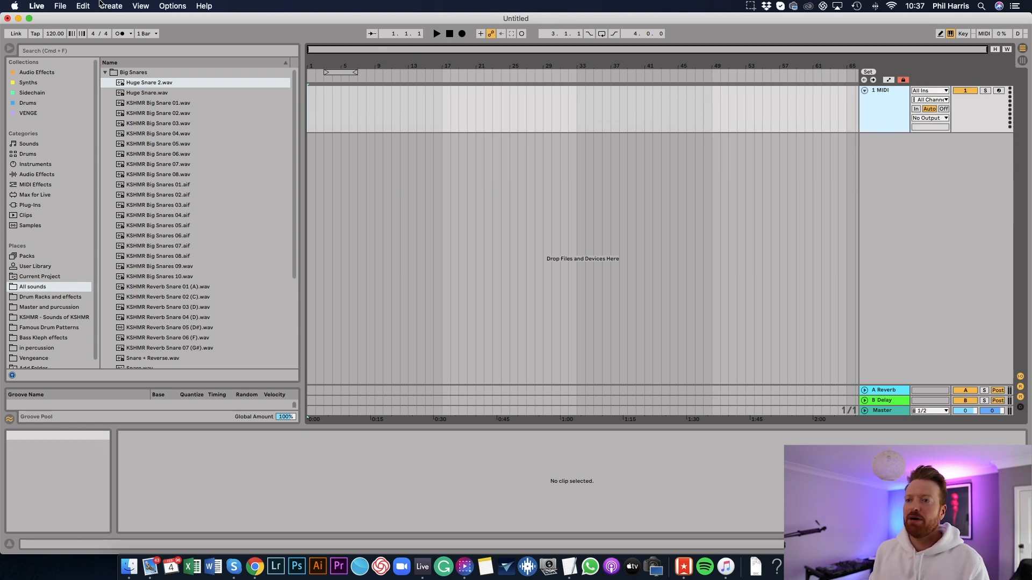
Check the BPM of Touch The Sky on its Tunebat page in Chrome and return to Ableton Live
key(ctrl+Up)
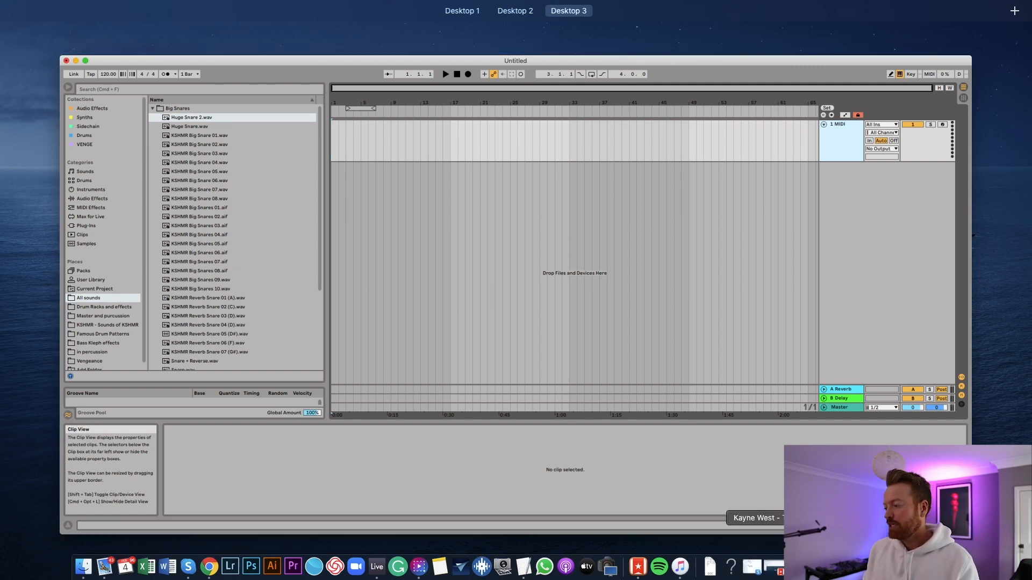
click(860, 561)
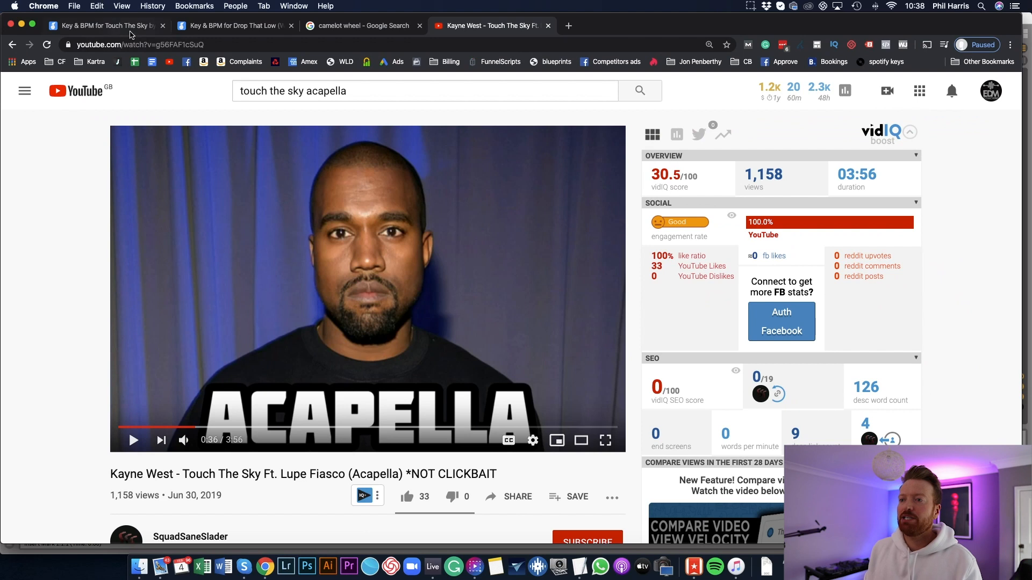
click(91, 27)
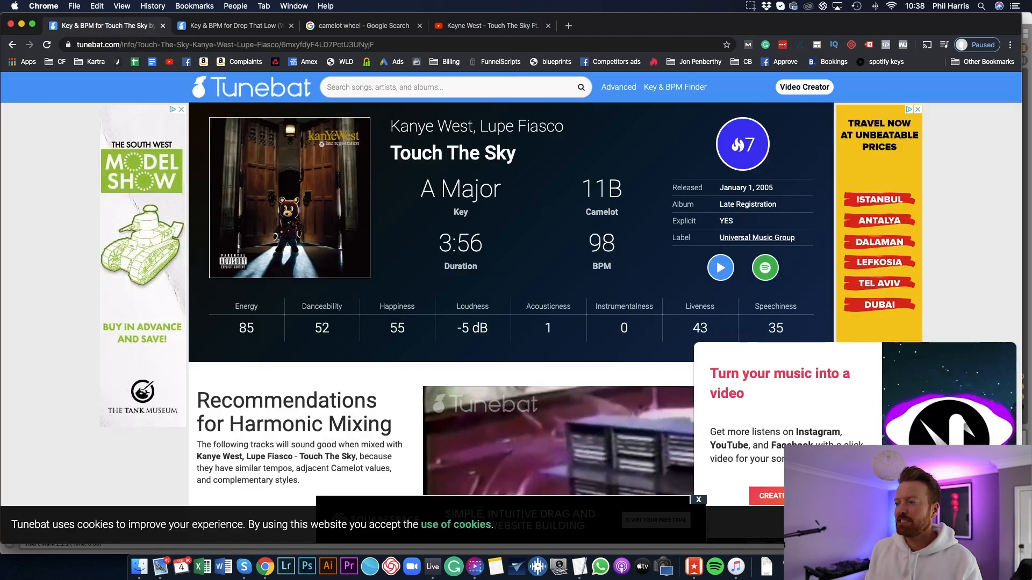
key(ctrl+Up)
click(473, 188)
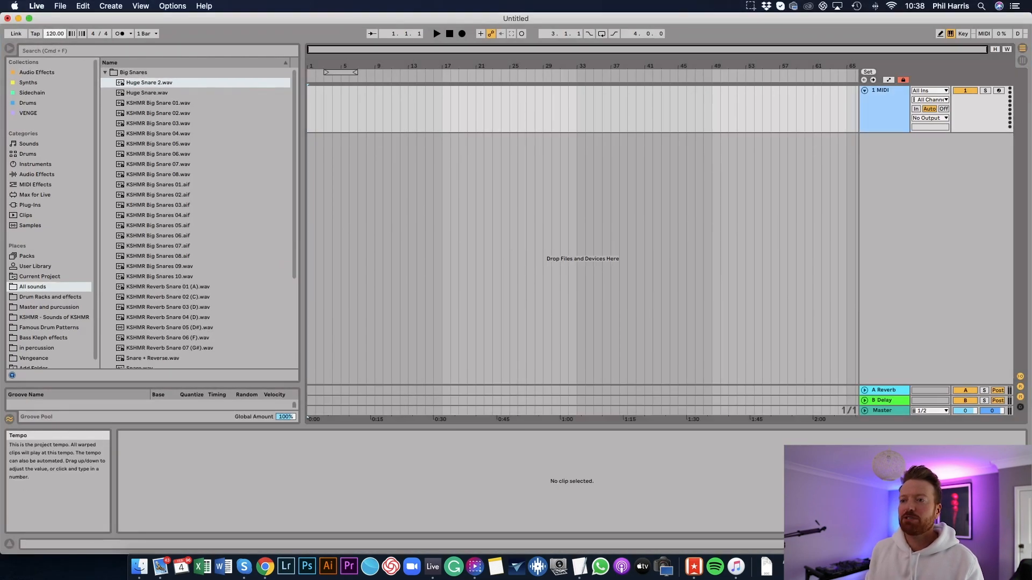
Set the project tempo to 98 BPM
click(55, 34)
text(98)
key(Return)
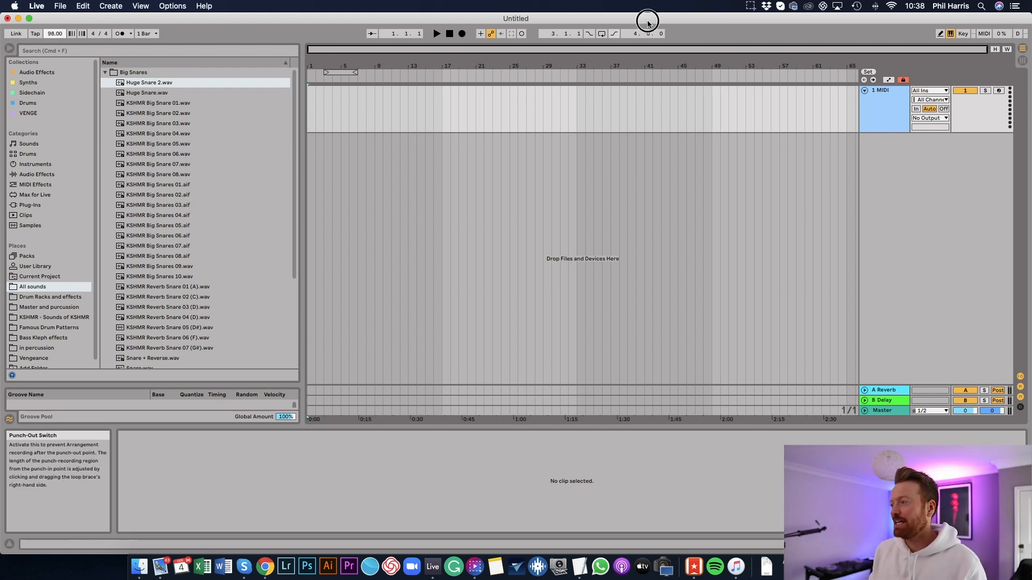
Import the Touch The Sky acapella MP3 from the desktop onto a new audio track, with the clip starting at bar 1
drag(647, 20, 586, 2)
drag(994, 24, 930, 24)
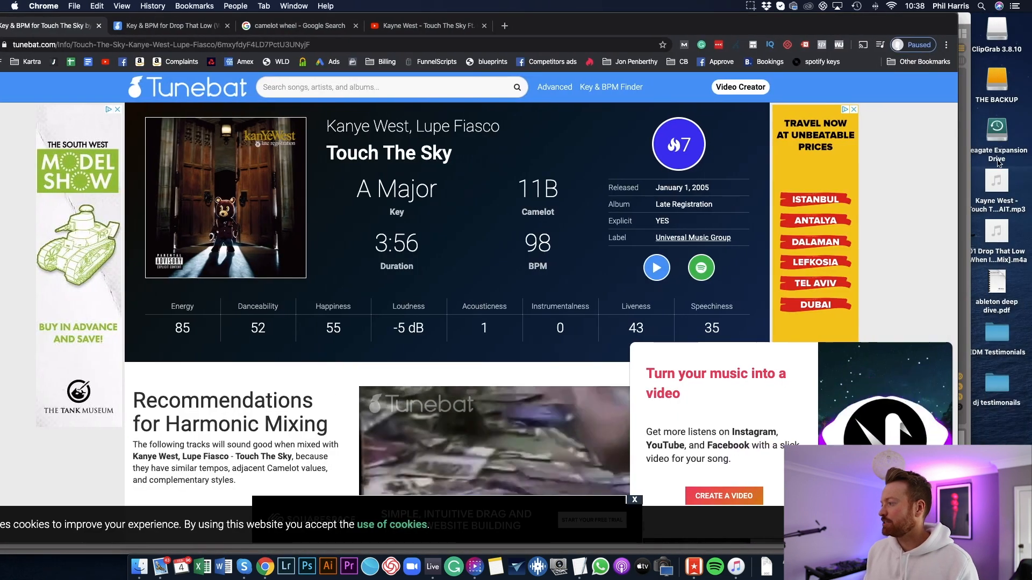
drag(1000, 188, 398, 161)
key(ctrl+Up)
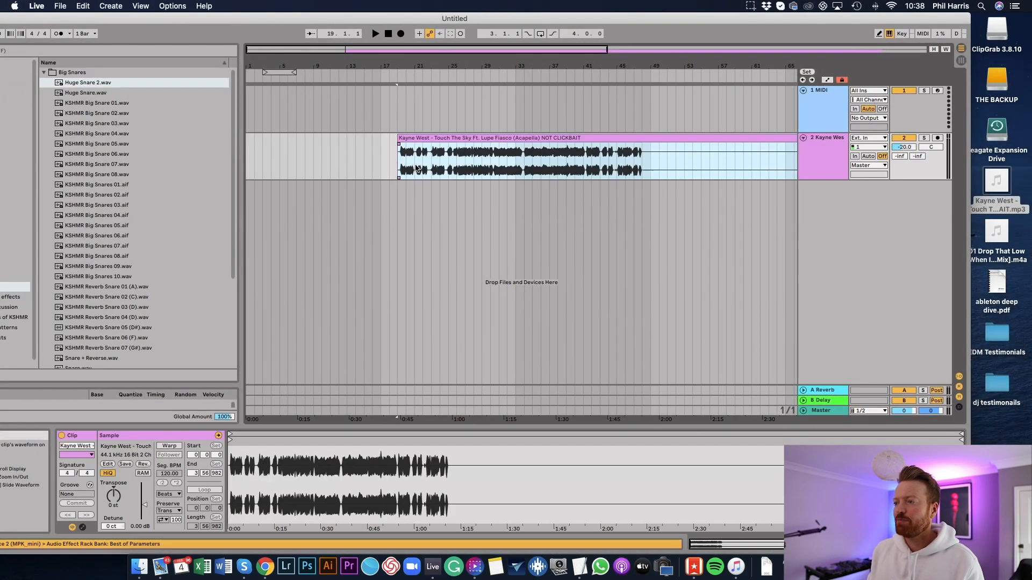
drag(500, 141, 348, 139)
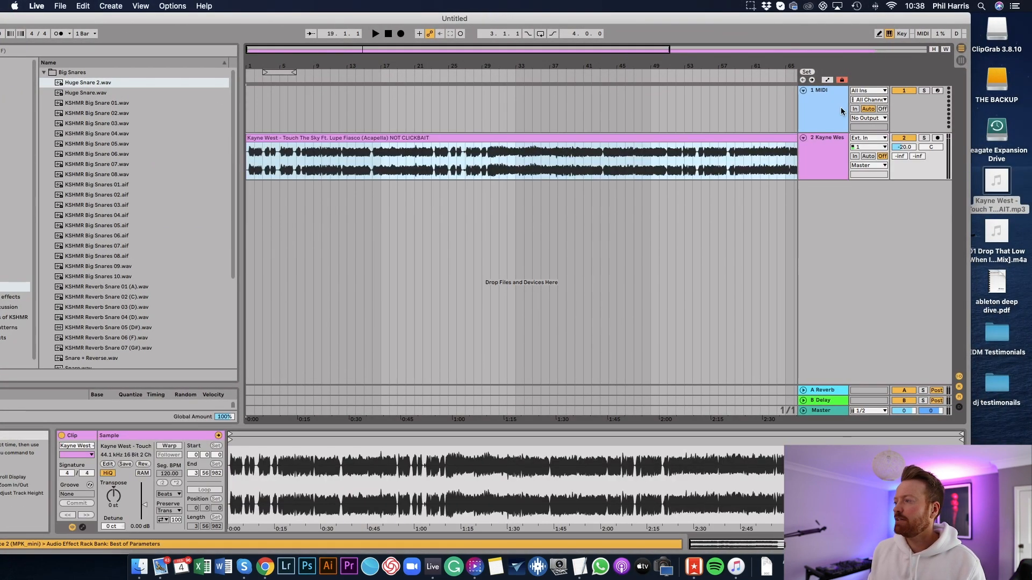
Delete the empty 1 MIDI track and turn on the metronome
key(Delete)
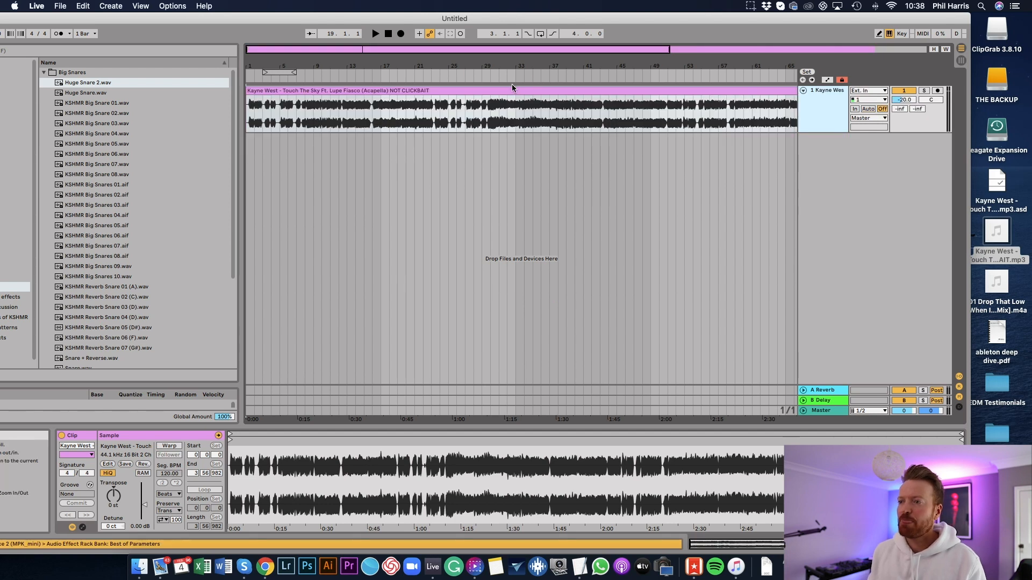
drag(181, 21, 245, 10)
click(118, 34)
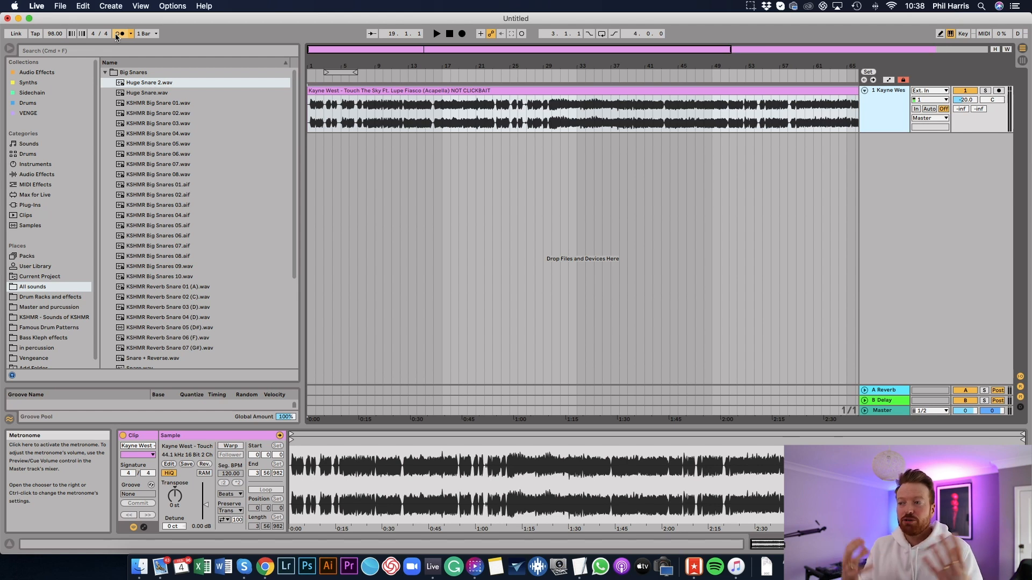
Raise the acapella track's volume to -7.6 dB and play the clip from bar 8 against the metronome
drag(379, 72, 379, 98)
click(380, 92)
scroll(396, 130, left, 3)
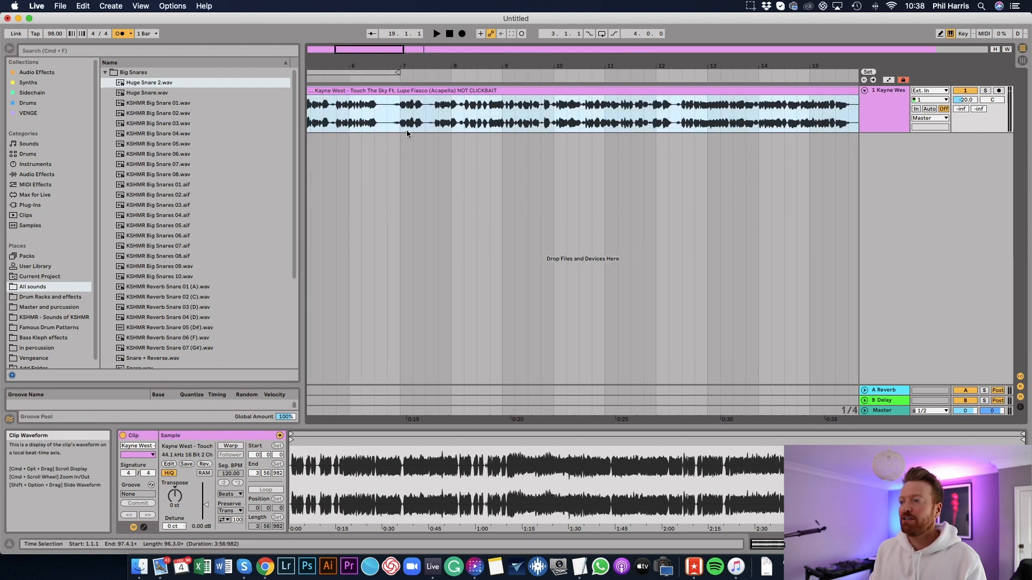
click(452, 131)
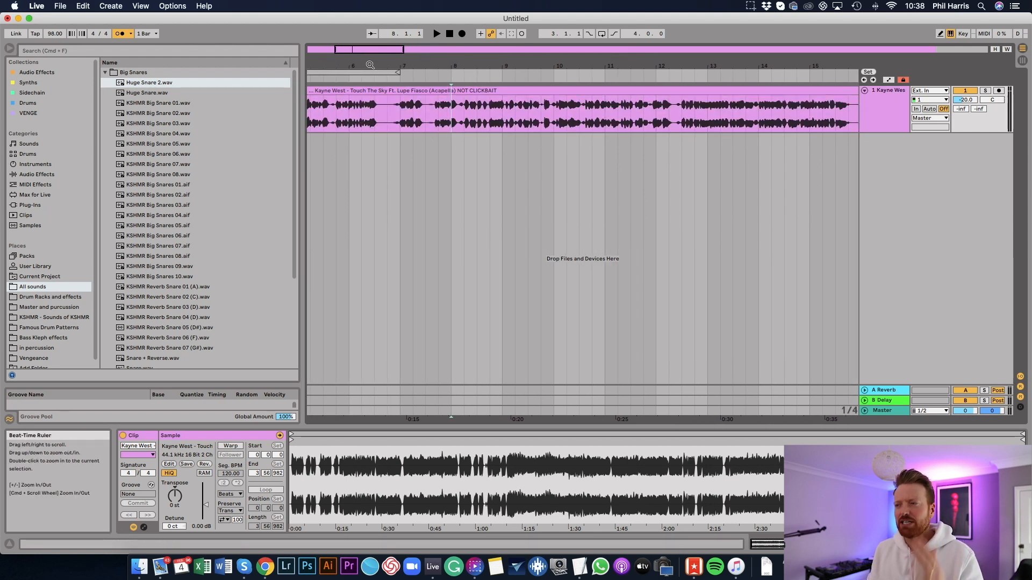
drag(965, 100, 965, 97)
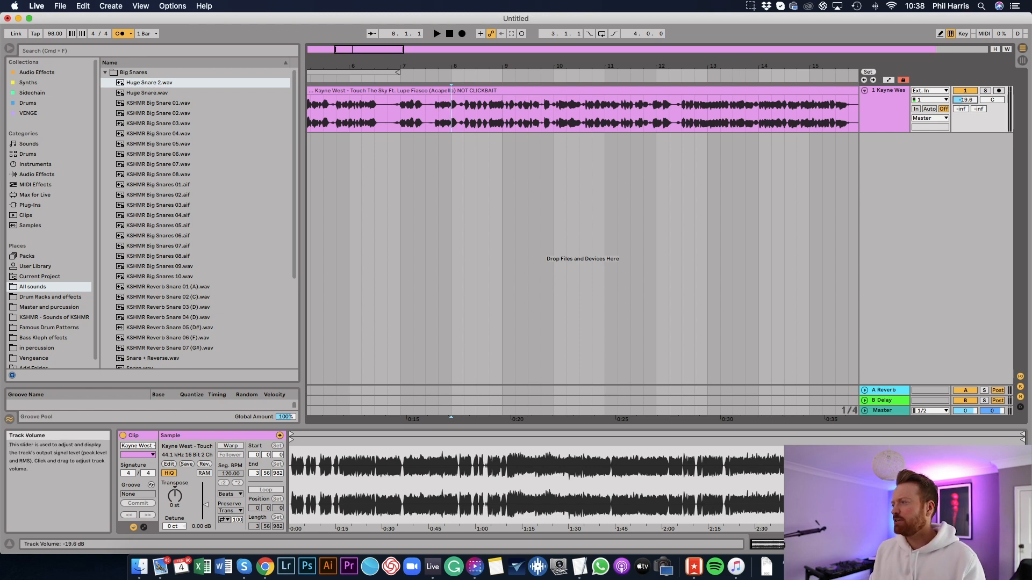
click(436, 34)
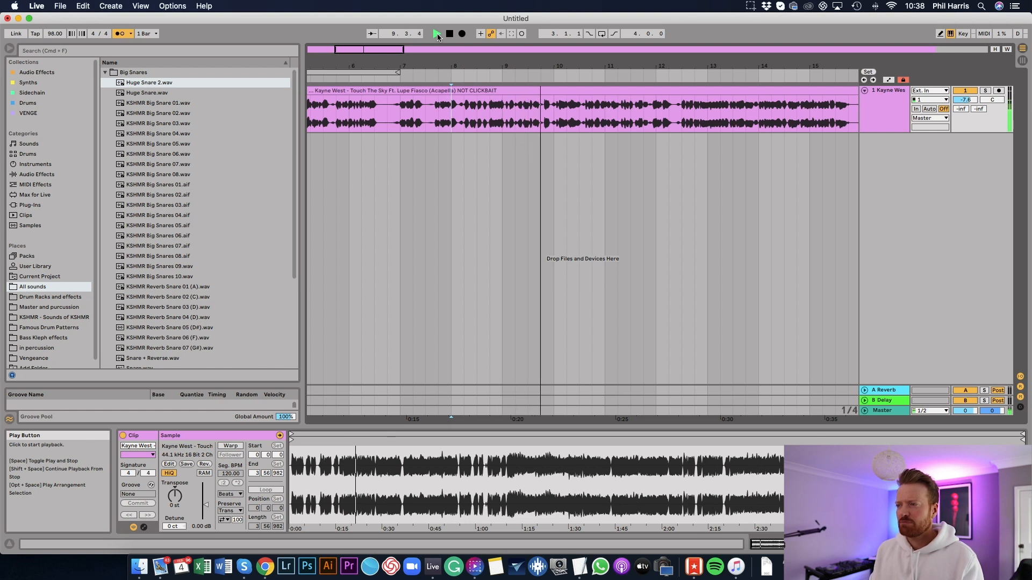
click(449, 34)
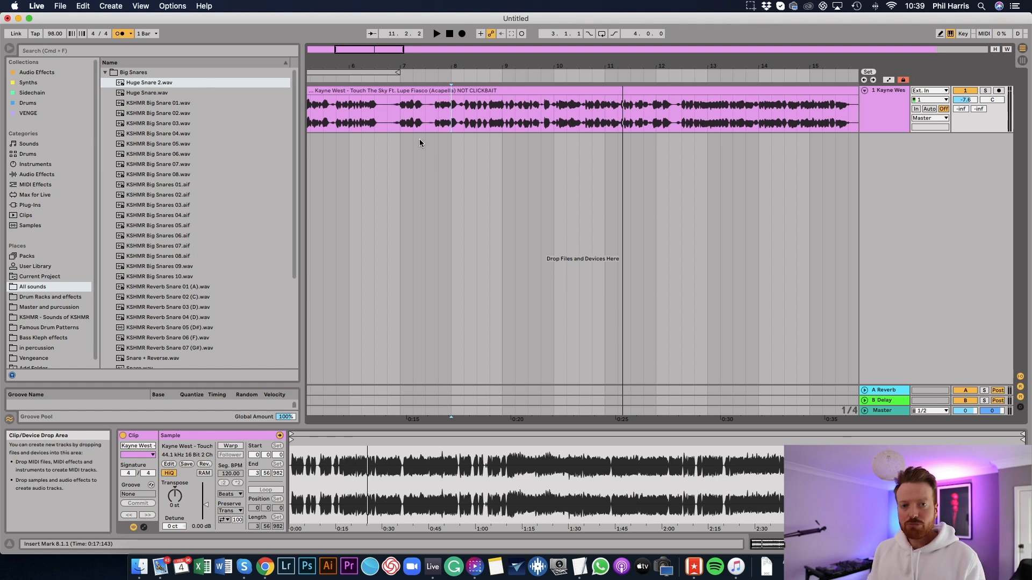
key(space)
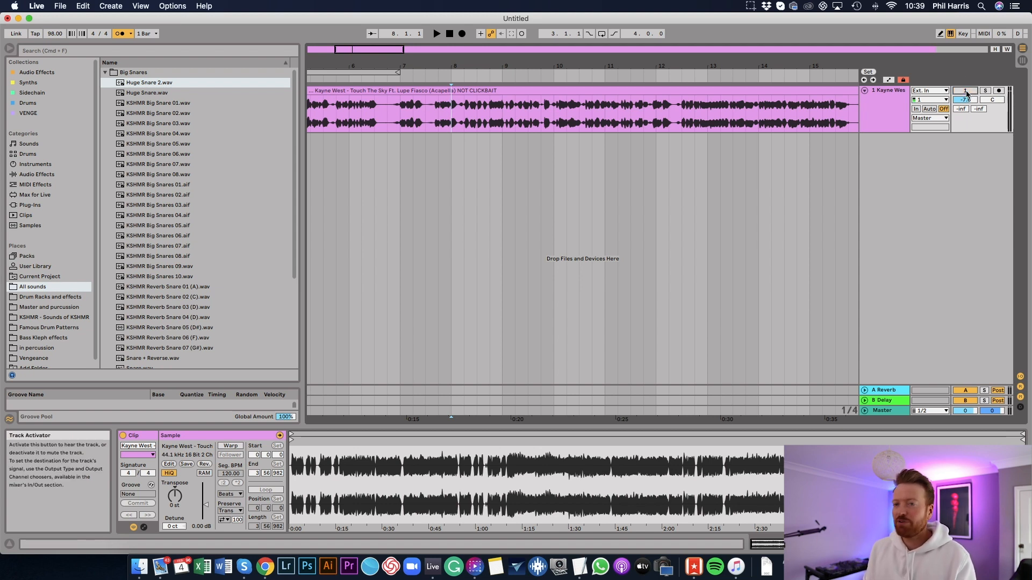
Switch to Chrome, play the YouTube acapella of Touch The Sky from 0:12 and return to Ableton Live
key(ctrl+Up)
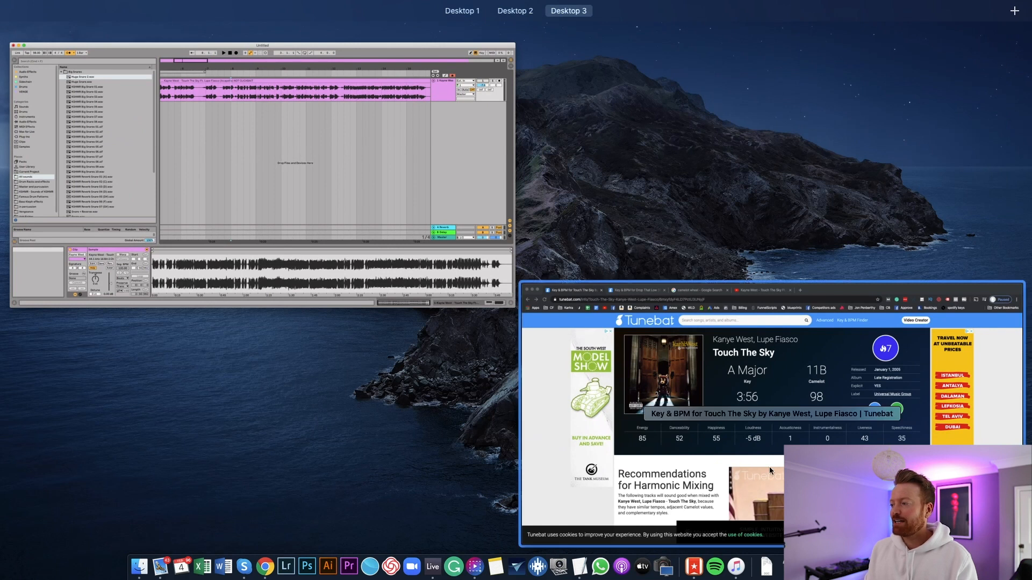
click(769, 466)
click(428, 29)
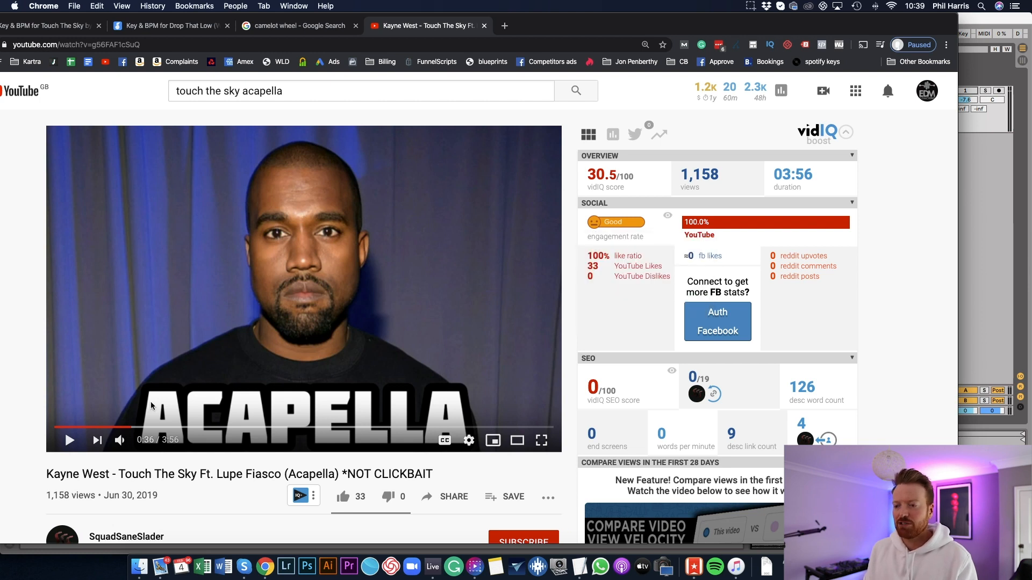
click(86, 429)
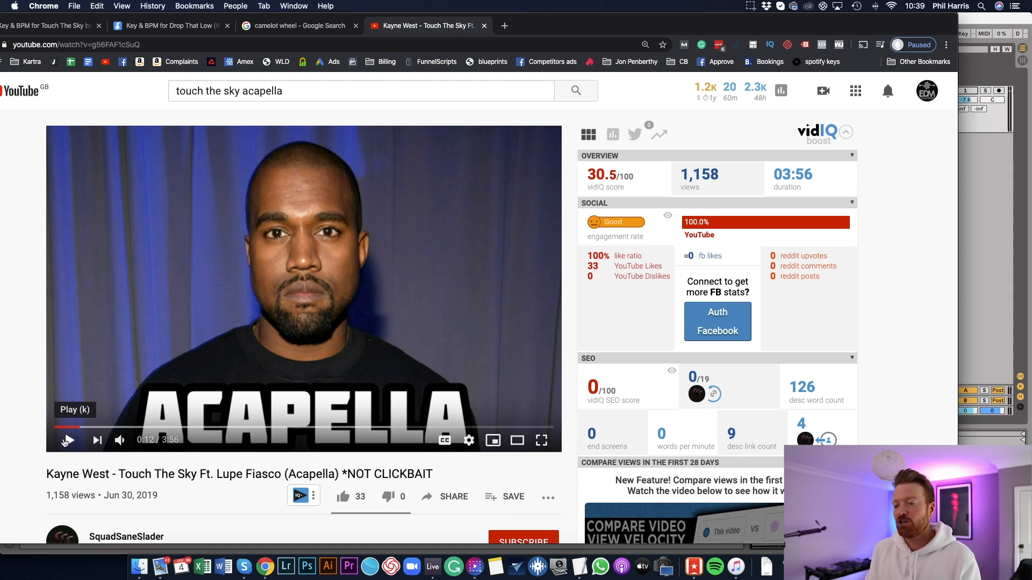
click(65, 442)
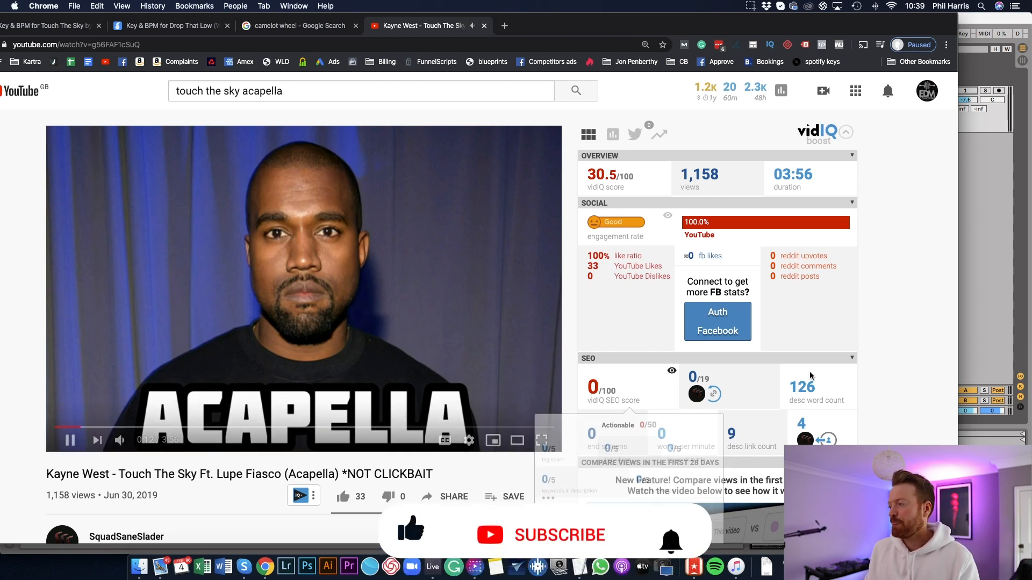
click(971, 307)
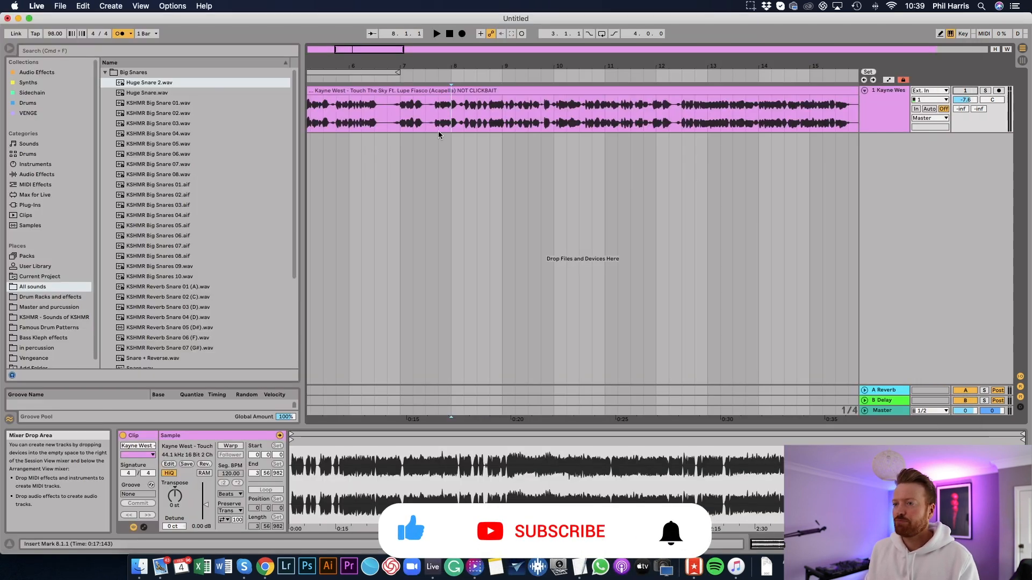
Tap in the project tempo along with the playing YouTube acapella, turning the metronome off between attempts
click(35, 34)
click(35, 33)
click(35, 34)
click(35, 34)
click(35, 34)
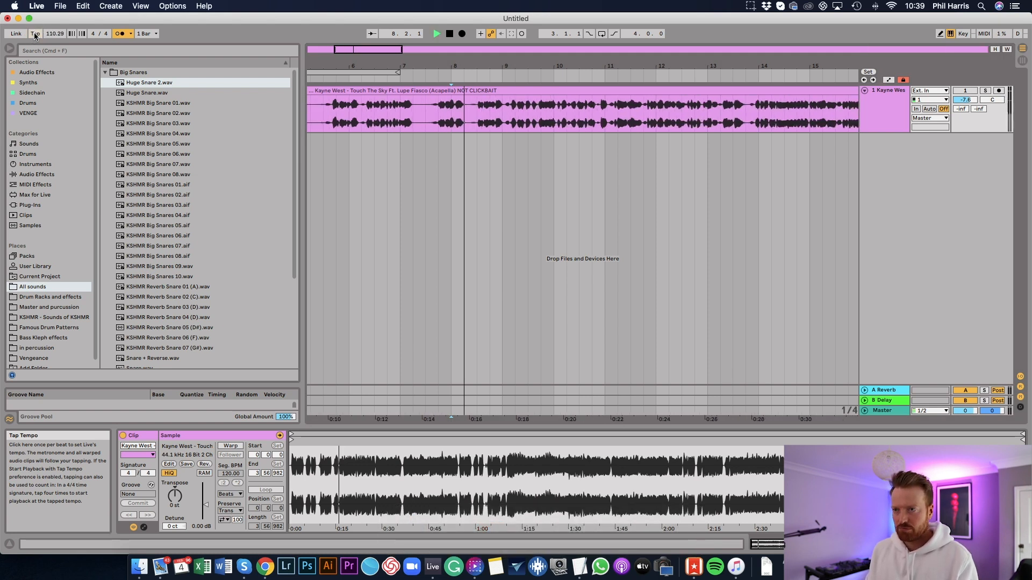
click(120, 34)
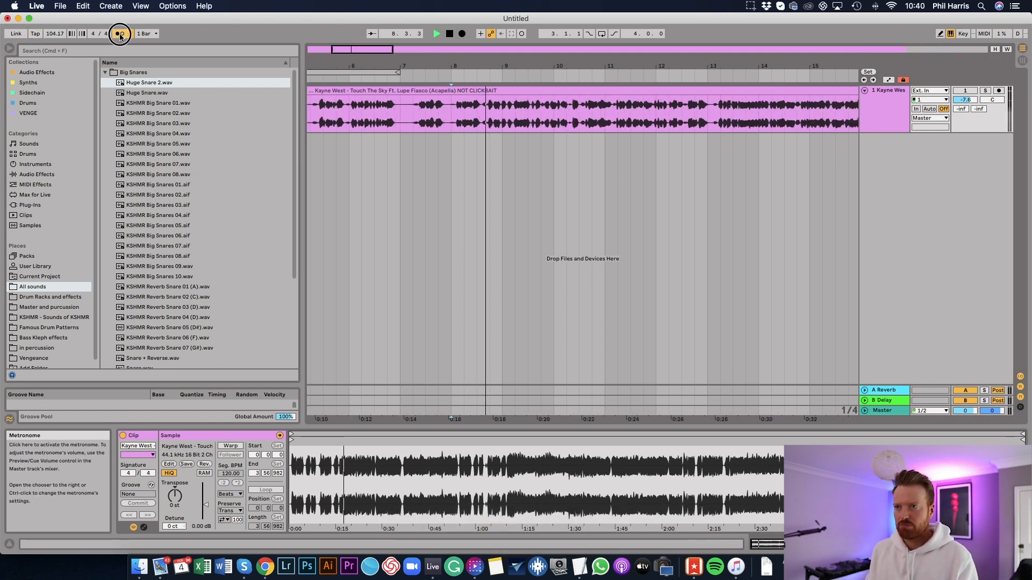
click(36, 34)
click(38, 35)
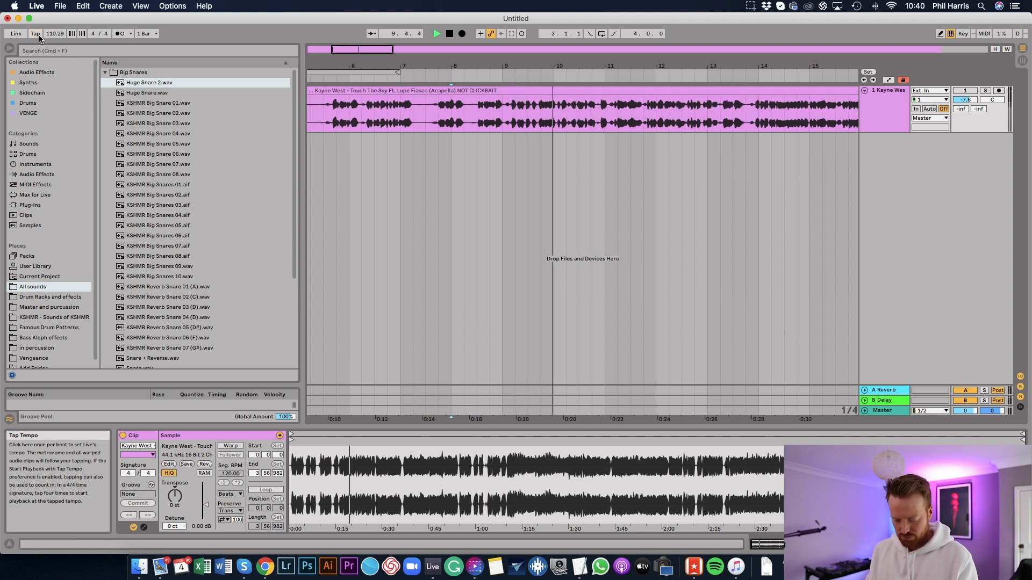
click(37, 35)
click(39, 37)
click(38, 37)
click(39, 37)
click(39, 36)
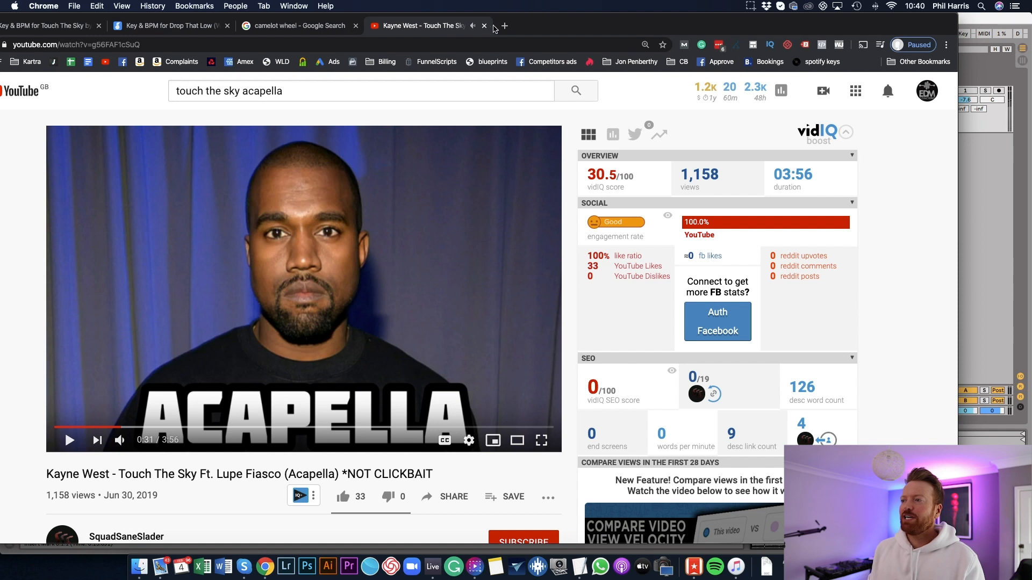
Leave the YouTube acapella in Chrome, return to Ableton Live and set the project tempo to 107 BPM
drag(495, 28, 601, 29)
click(64, 25)
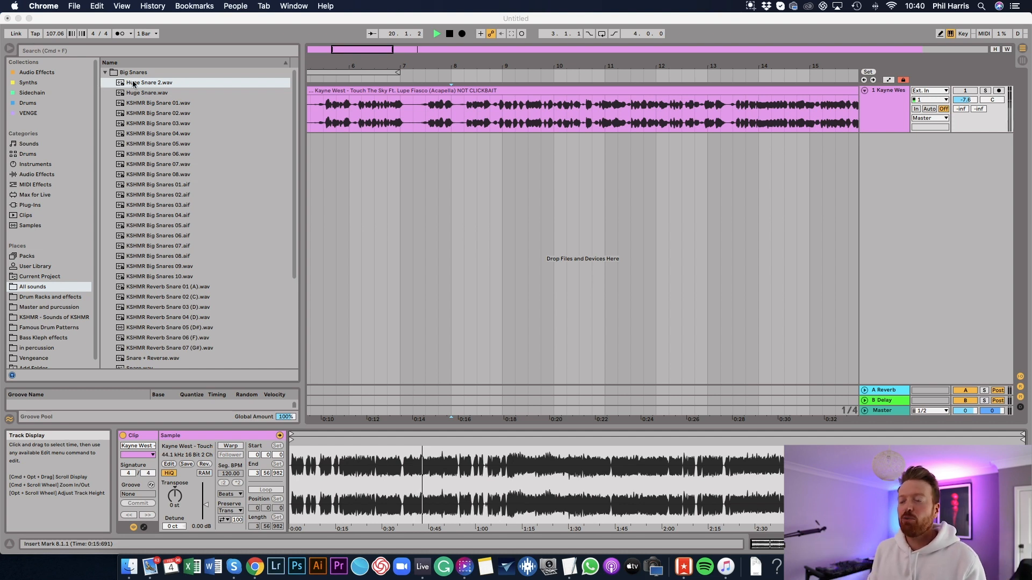
click(57, 37)
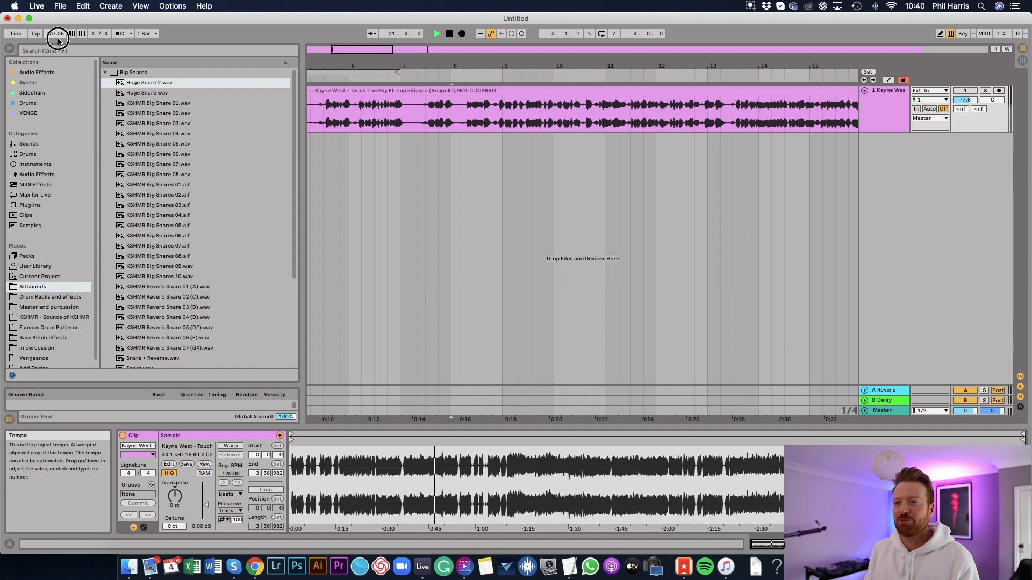
text(120)
key(Return)
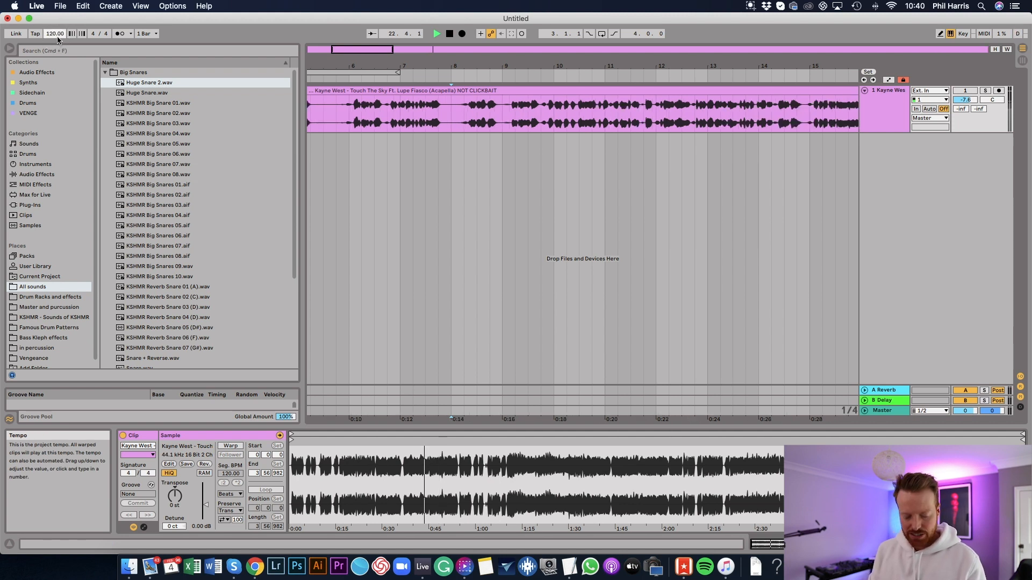
key(Return)
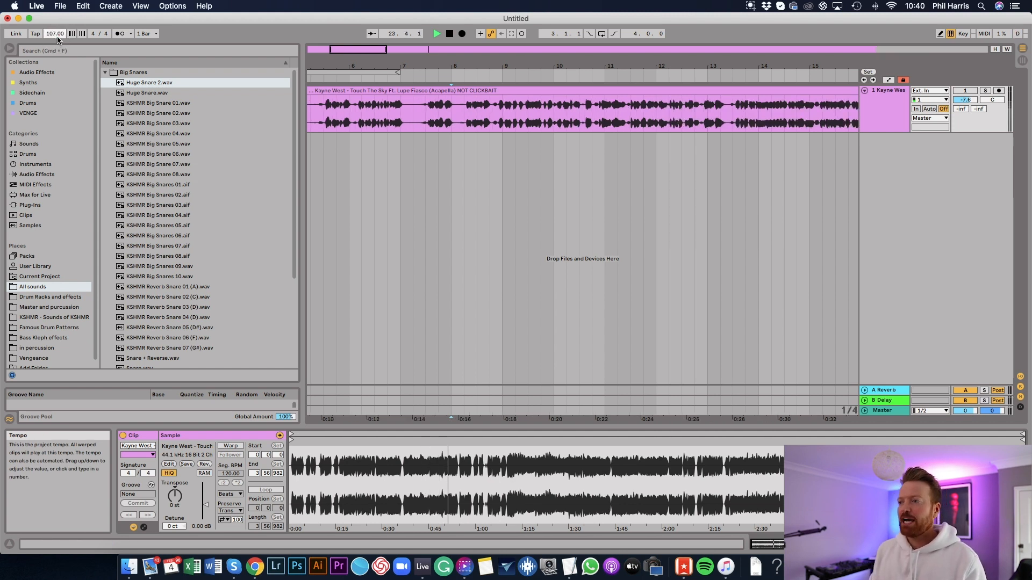
Examine the acapella waveform around bar 9 and play short passages to locate the start of the vocal phrase
key(minus)
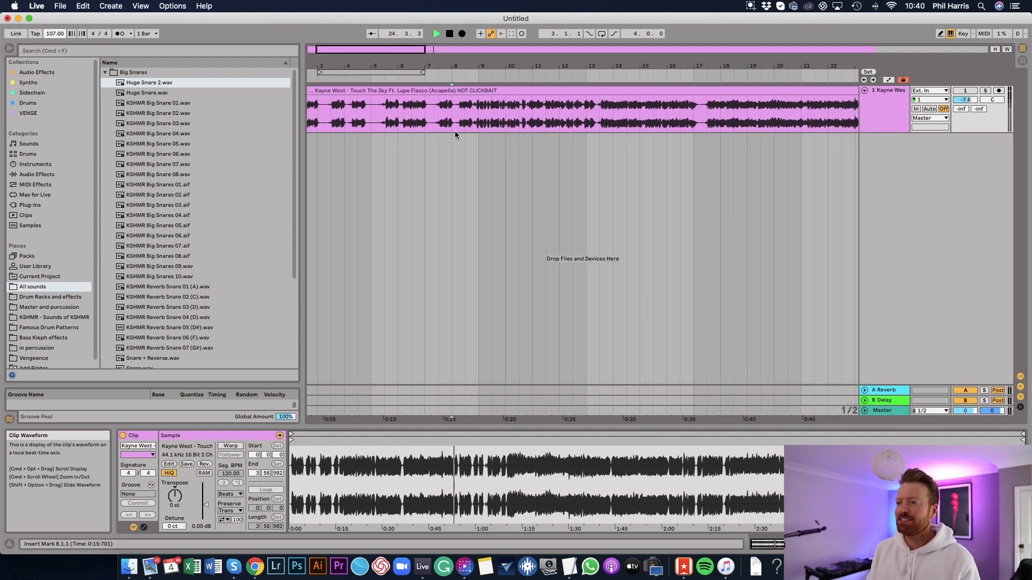
key(plus)
key(plus)
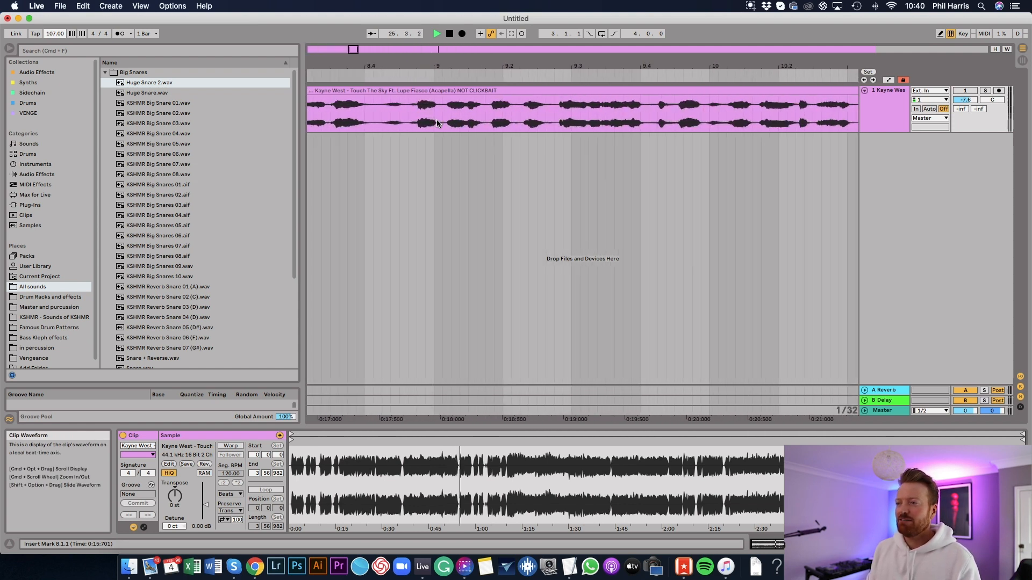
click(408, 117)
key(plus)
key(space)
key(space)
click(407, 110)
key(space)
key(space)
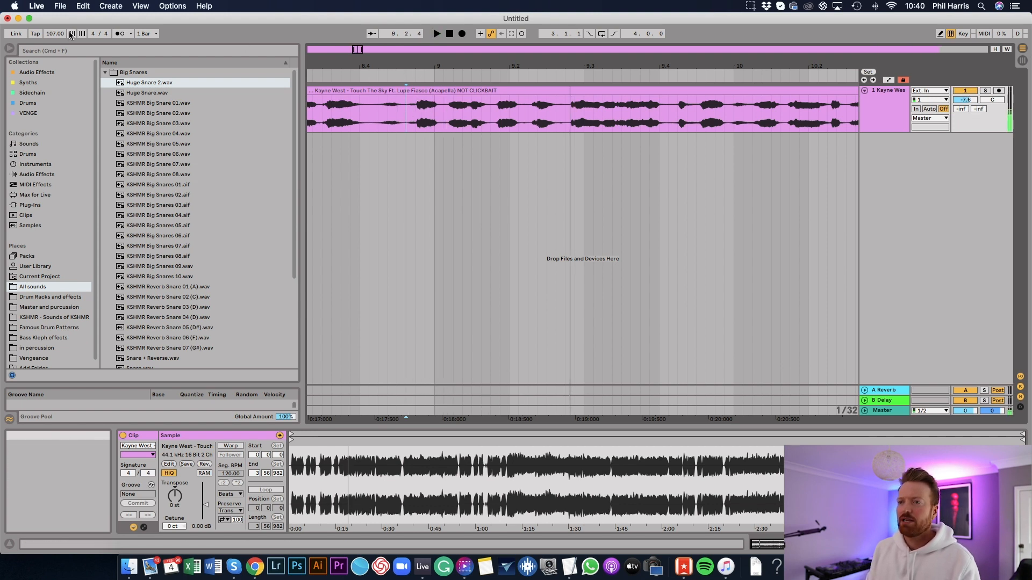
Turn on the metronome and shift the acapella clip slightly later so that the vocal phrase starts exactly on bar 9
click(119, 33)
click(408, 113)
key(space)
key(space)
drag(424, 91, 435, 89)
Split the acapella clip at 9.1.1 and delete the part before it
click(433, 118)
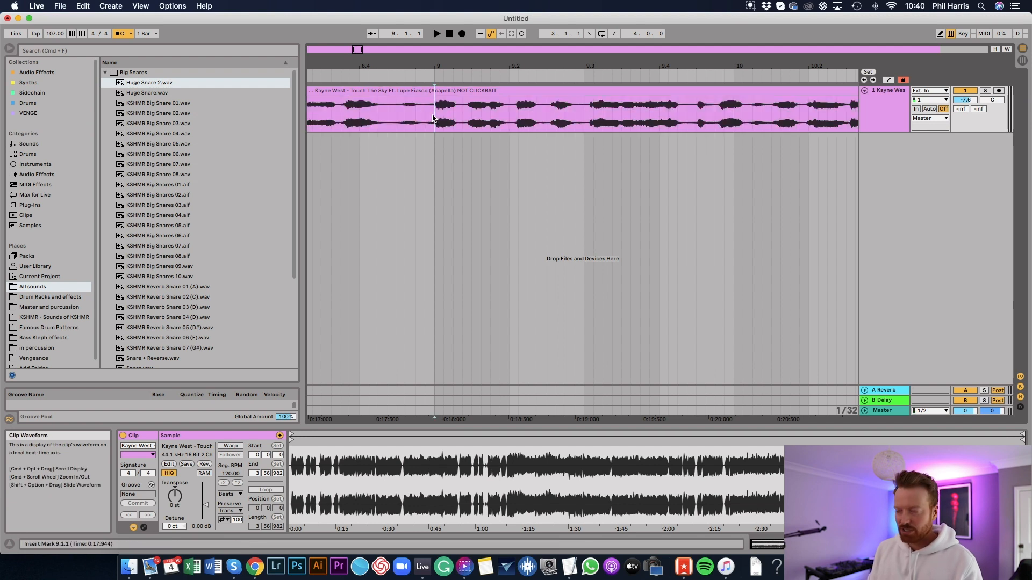
key(super+e)
click(418, 92)
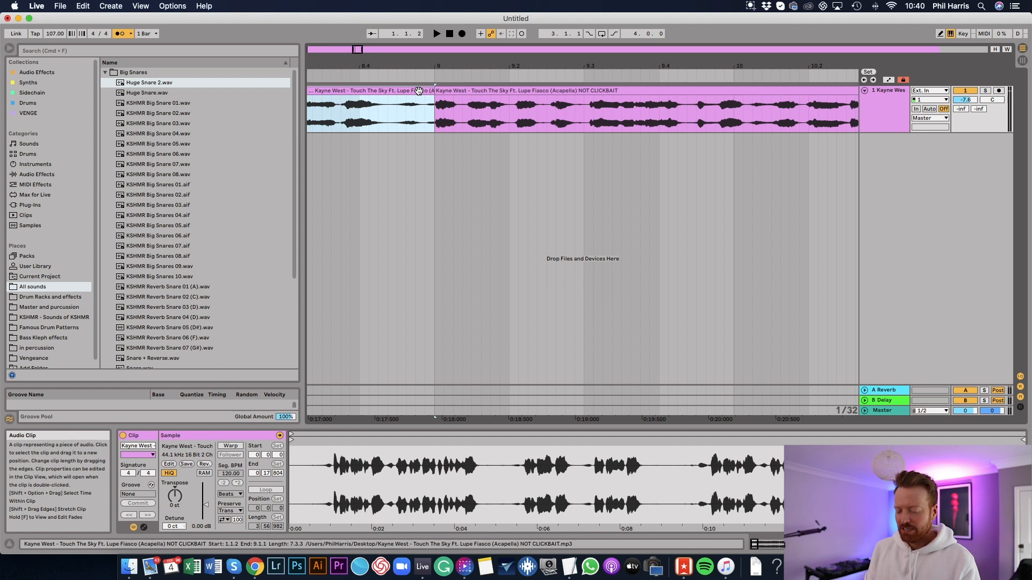
key(Delete)
scroll(465, 89, down, 10)
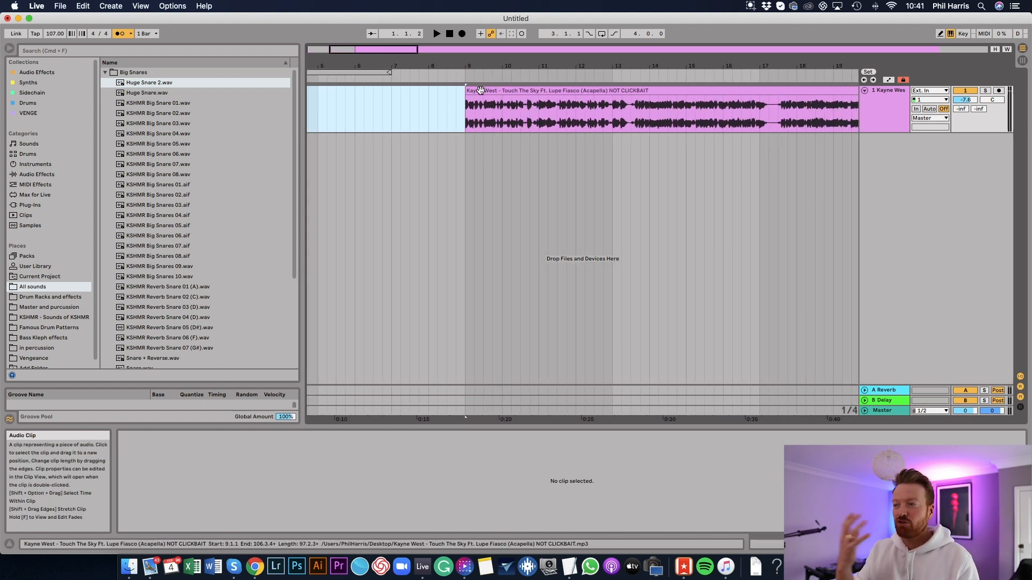
Play the trimmed acapella clip from bar 9 with the metronome to check its timing
click(481, 90)
key(space)
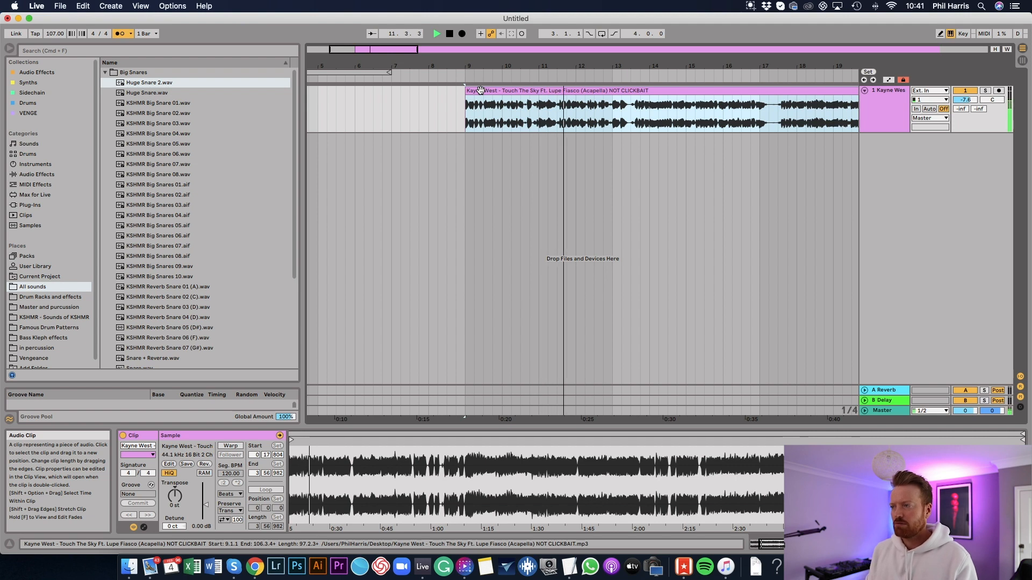
key(space)
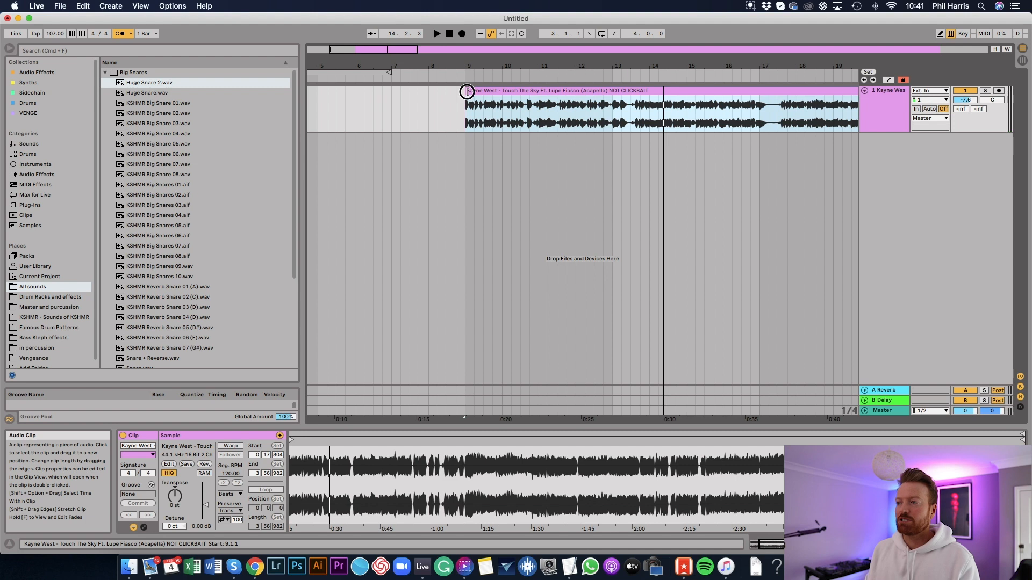
Extend the start of the acapella clip back to bar 5 and turn on Warp for it
drag(466, 91, 319, 92)
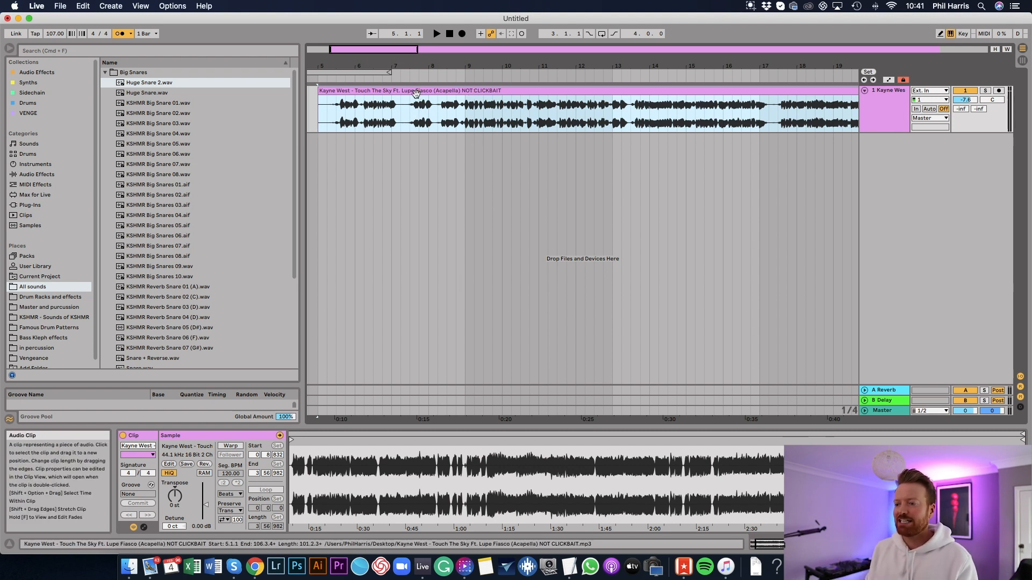
click(230, 446)
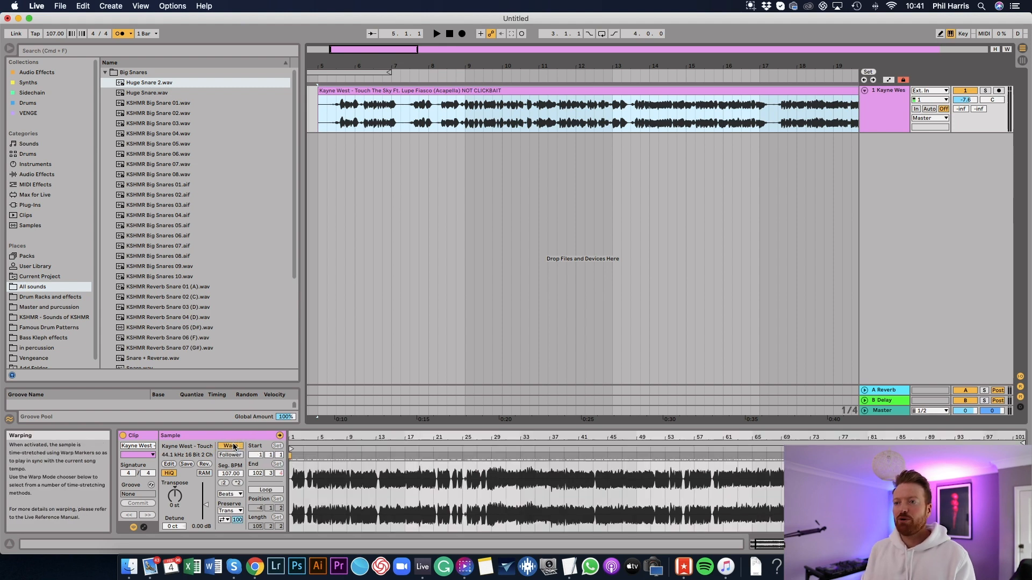
Raise the project tempo to 184 BPM and play the warped acapella at that speed
drag(55, 33, 55, 36)
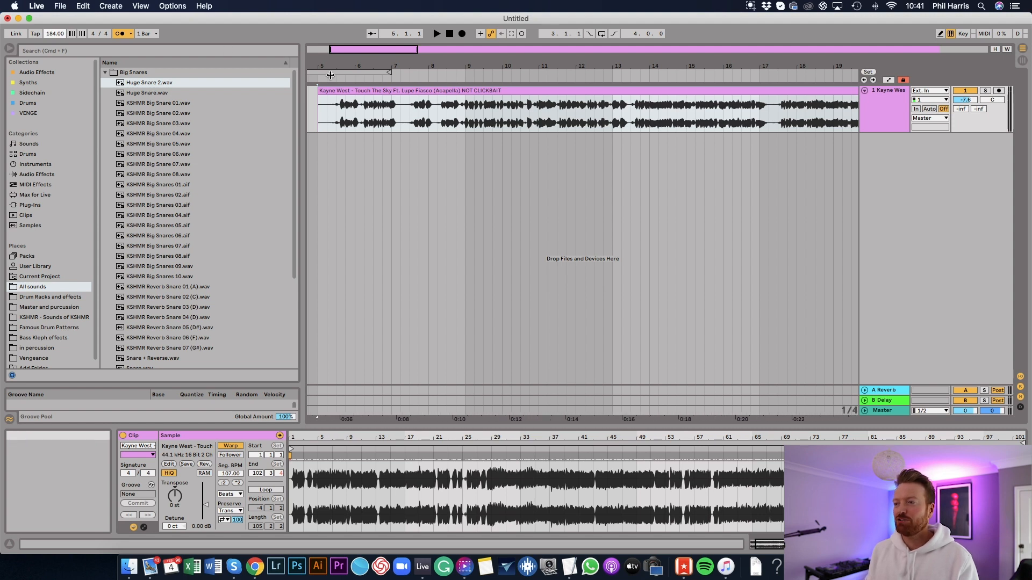
click(369, 121)
click(466, 119)
key(space)
key(space)
Drop the project tempo to 33 BPM as a slow-speed test and reset it to 107 BPM
drag(56, 34, 56, 112)
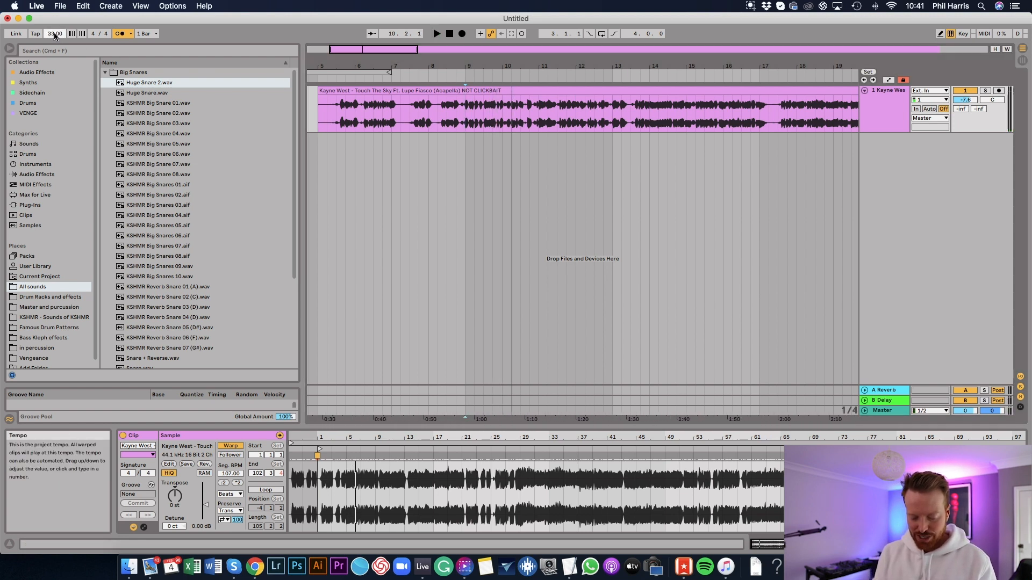
text(107)
key(Return)
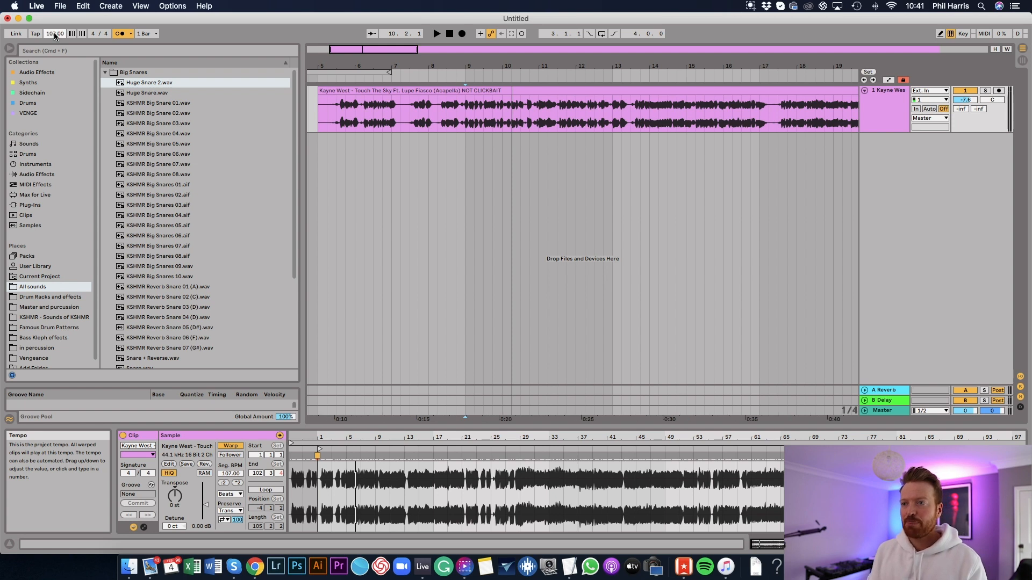
Look up the BPM of Drop That Low on its Tunebat page in Chrome, and set the Ableton Live project tempo to 126 BPM
key(ctrl+Up)
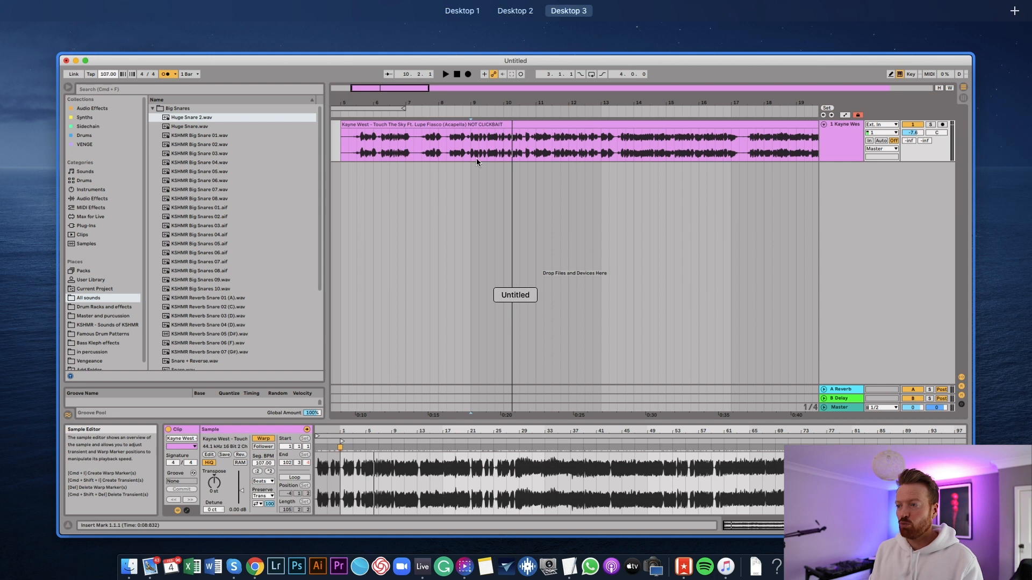
click(427, 329)
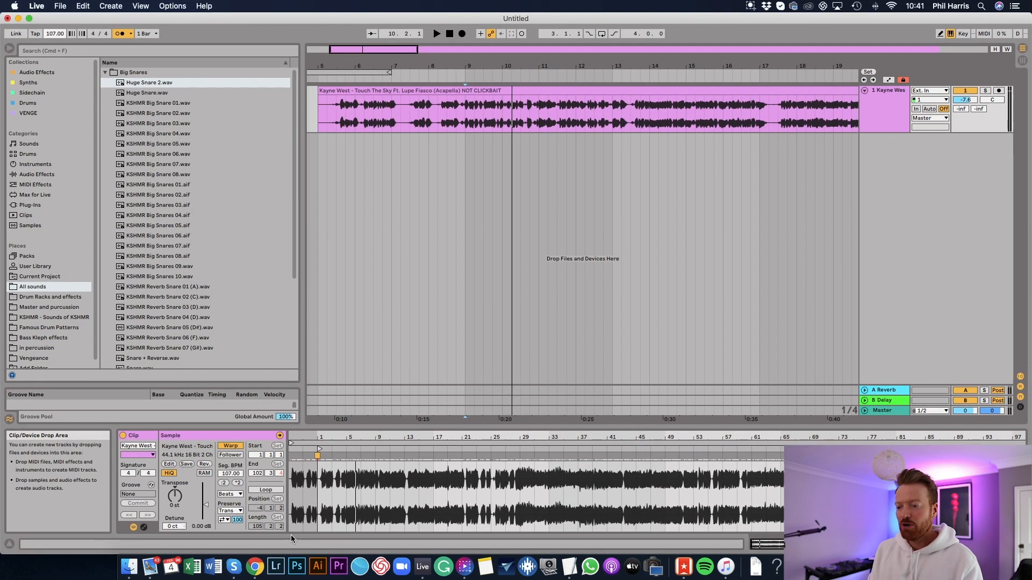
click(249, 543)
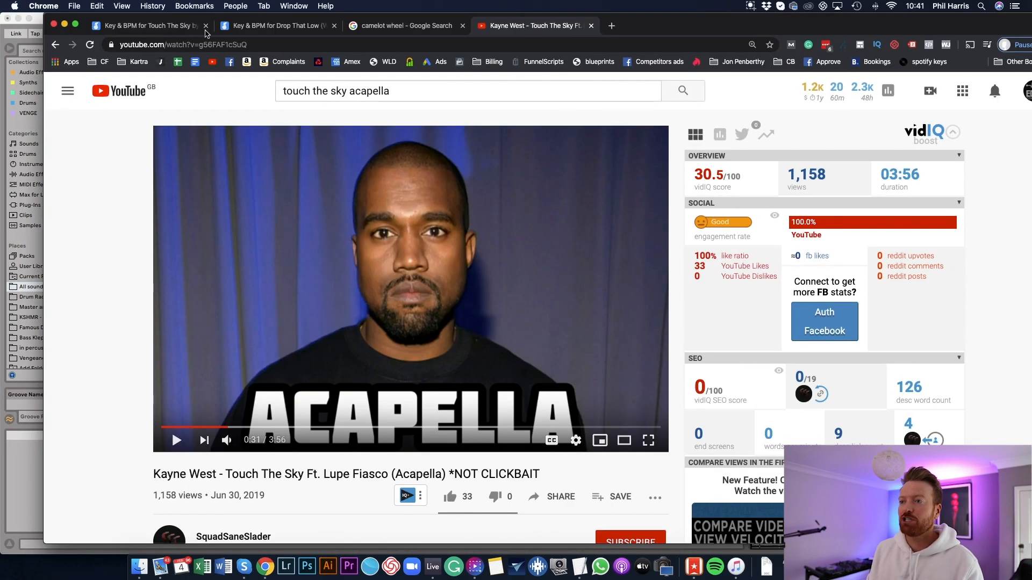
click(260, 27)
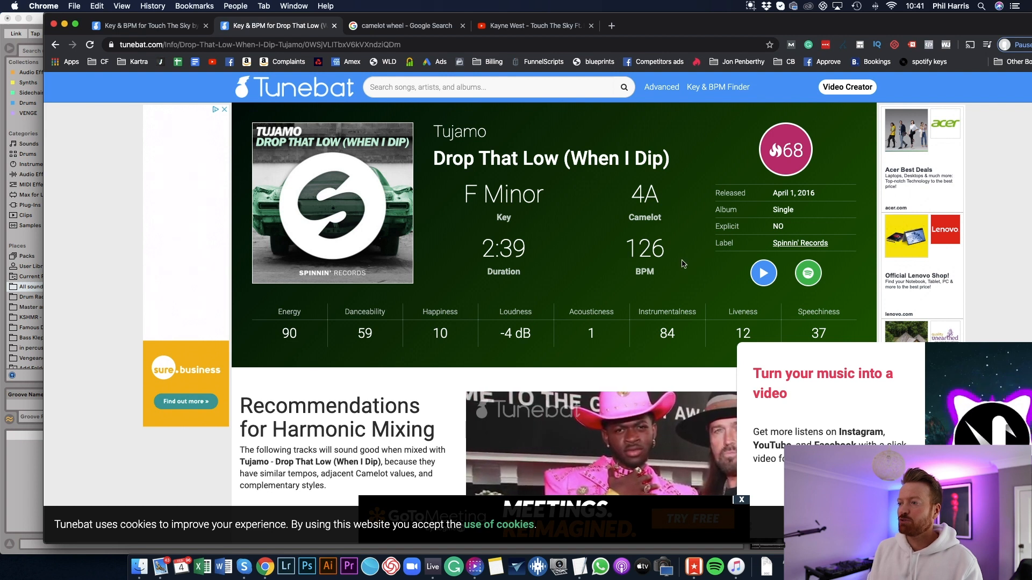
click(42, 40)
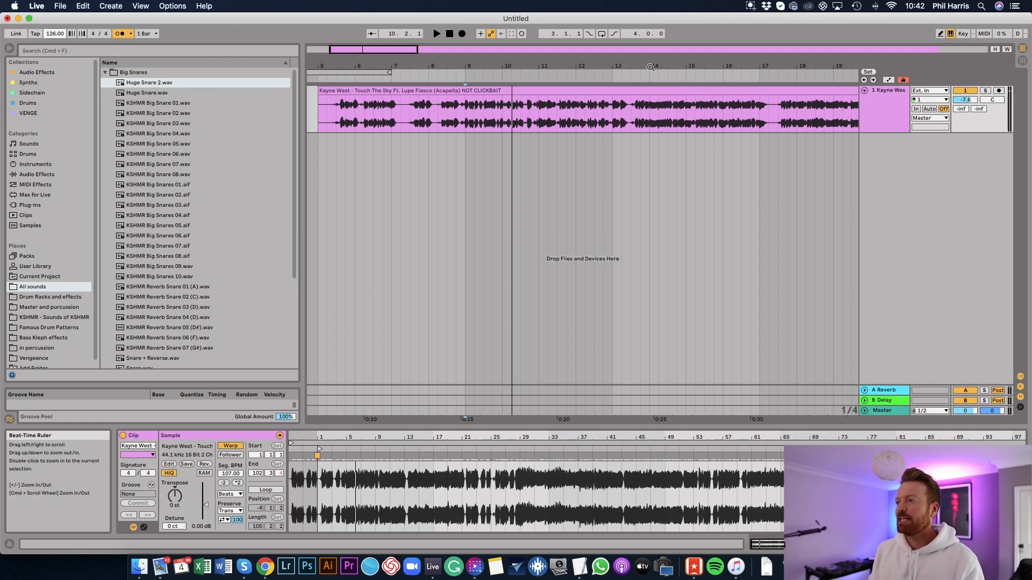
Import the Drop That Low (When I Dip) Extended Mix file from the desktop onto a new audio track below the acapella
drag(675, 15, 569, 9)
drag(942, 18, 820, 18)
drag(1001, 284, 372, 161)
key(ctrl+Up)
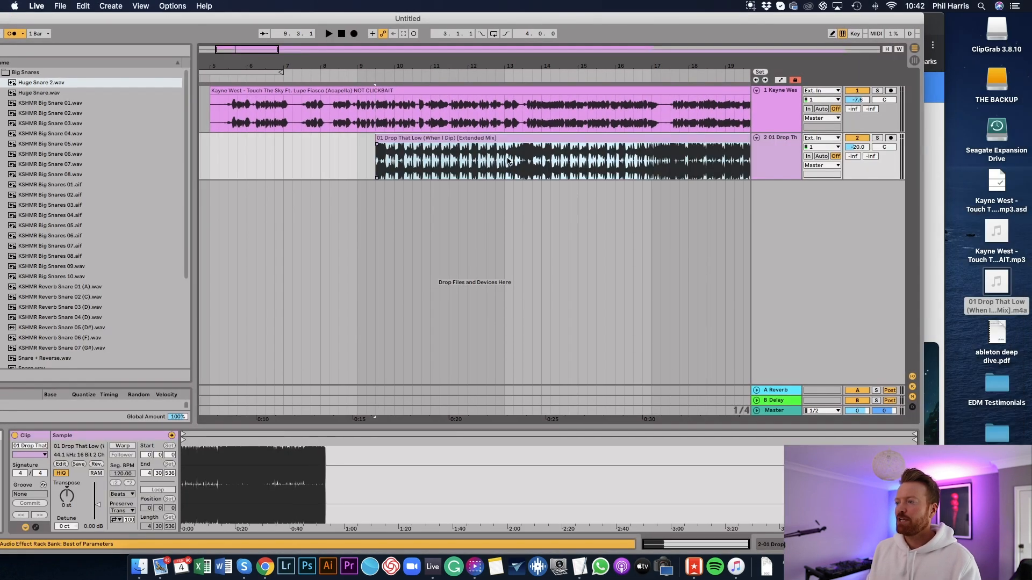
Mute the acapella track and move the Drop That Low clip to the start of the arrangement at 1.1.1
click(856, 91)
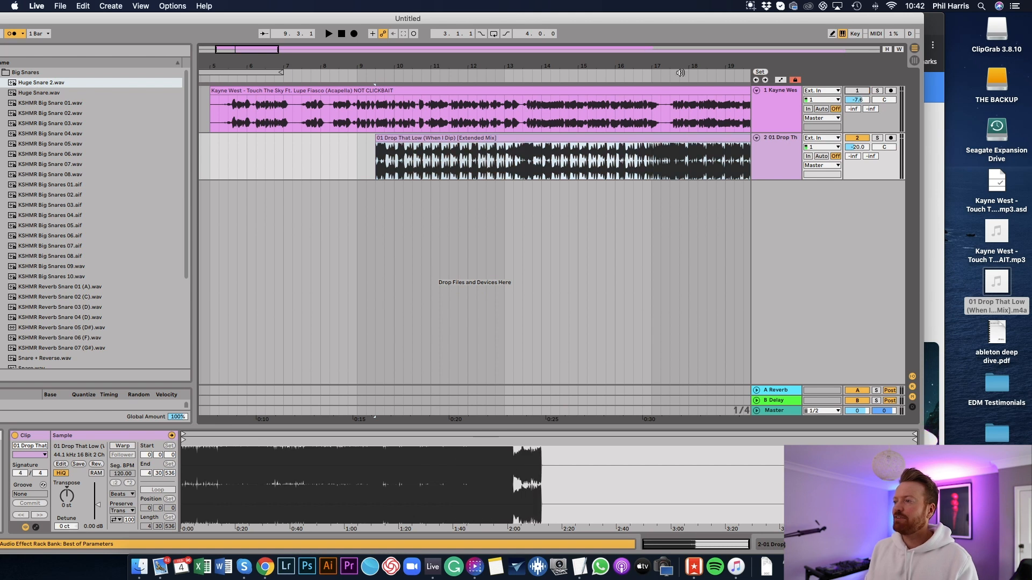
drag(599, 66, 599, 35)
drag(321, 138, 244, 141)
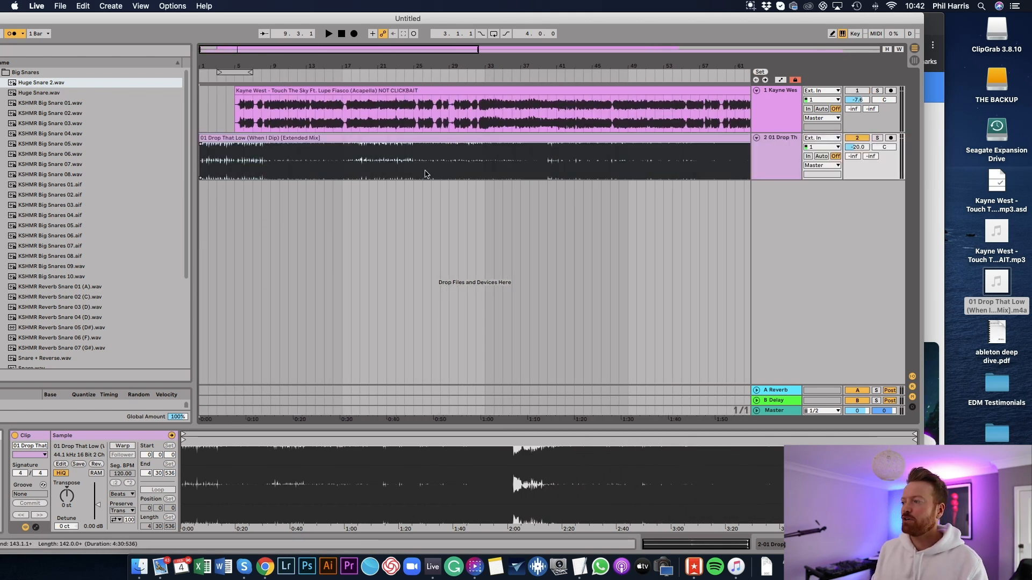
drag(266, 65, 266, 65)
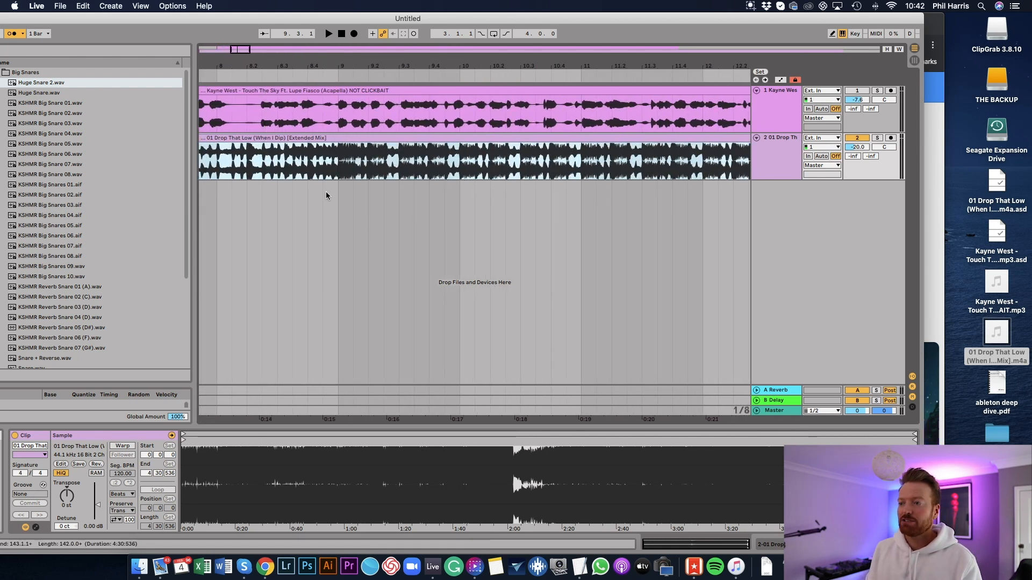
scroll(326, 191, left, 10)
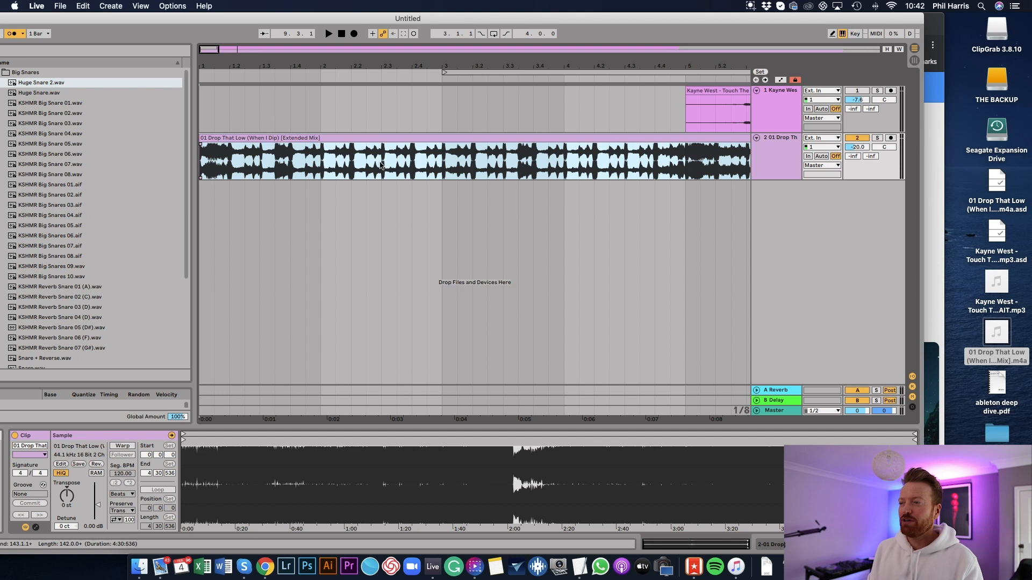
scroll(654, 177, down, 5)
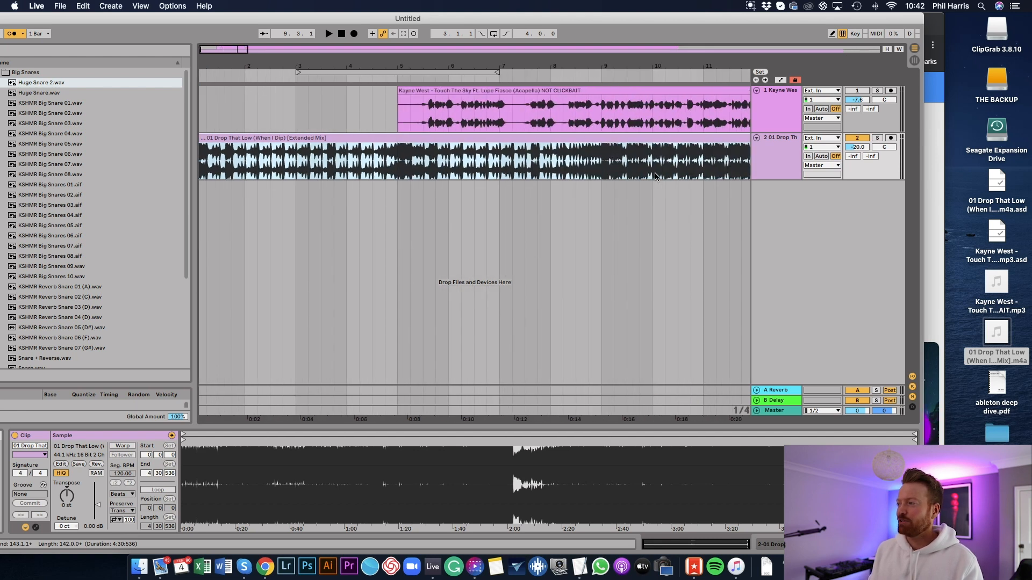
Play the Drop That Low track and raise its volume to 0 dB
drag(100, 21, 198, 19)
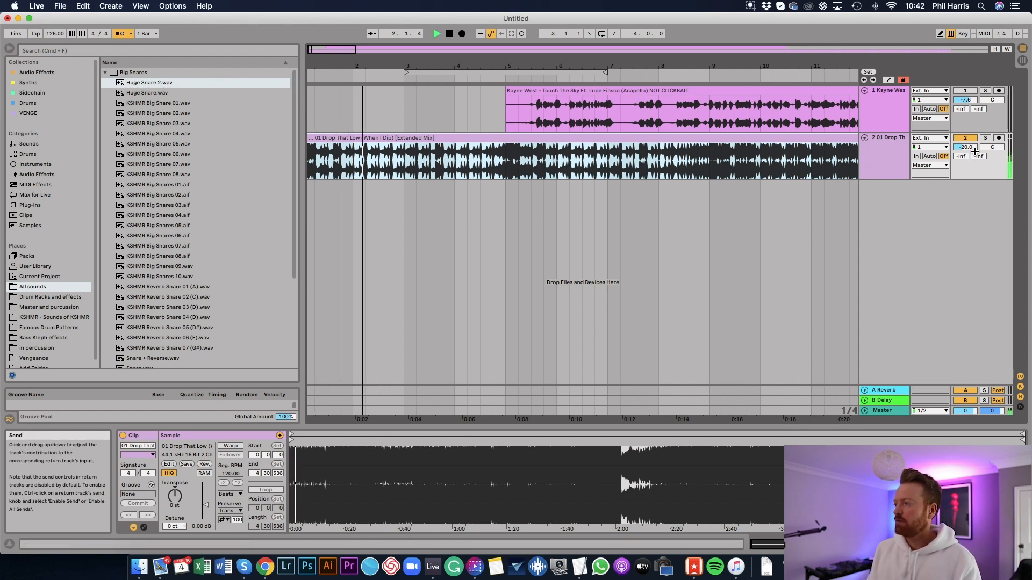
drag(965, 151, 964, 147)
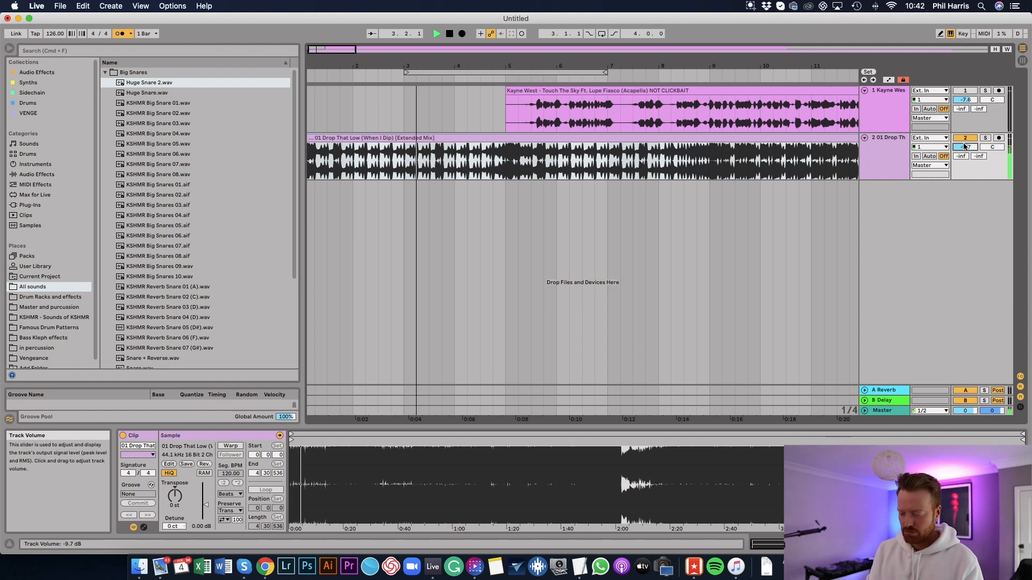
key(space)
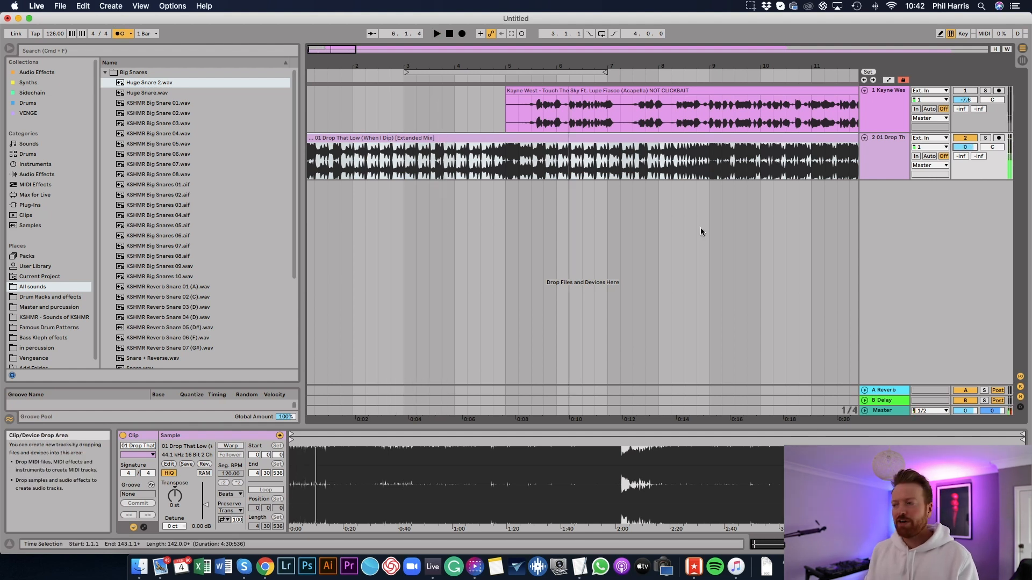
Move the acapella clip later in the arrangement so that it starts at 22.1.1
scroll(700, 232, down, 5)
scroll(701, 232, down, 3)
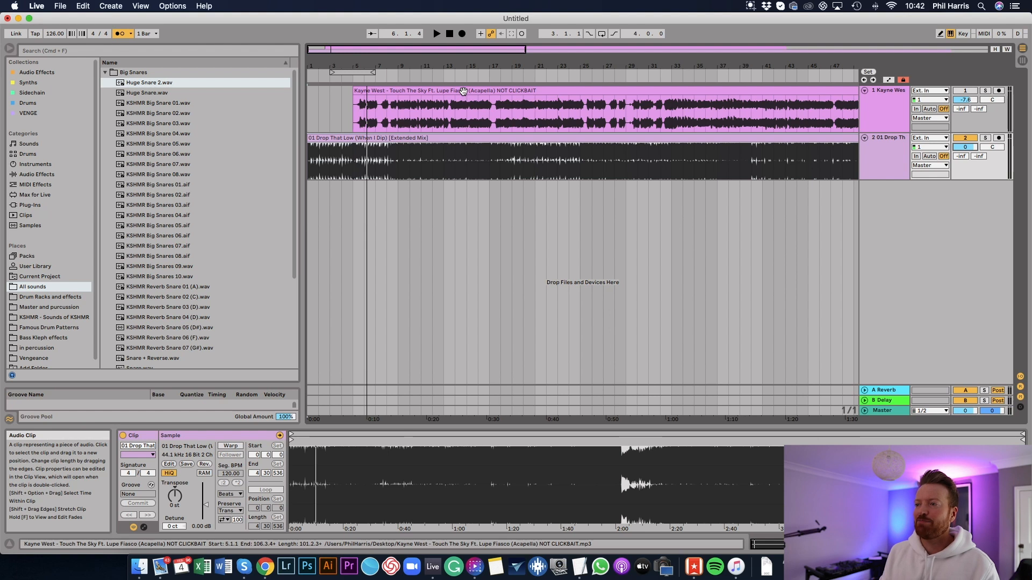
drag(463, 92, 501, 96)
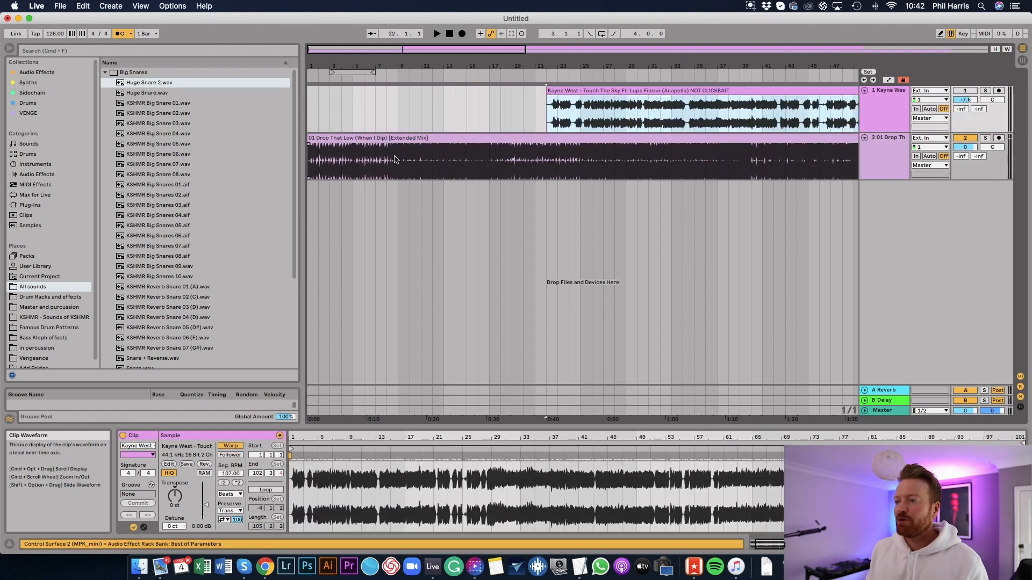
Audition Drop That Low to find its main section and trim the start of the clip to 17.1.1
click(397, 163)
click(481, 164)
key(space)
click(488, 161)
key(space)
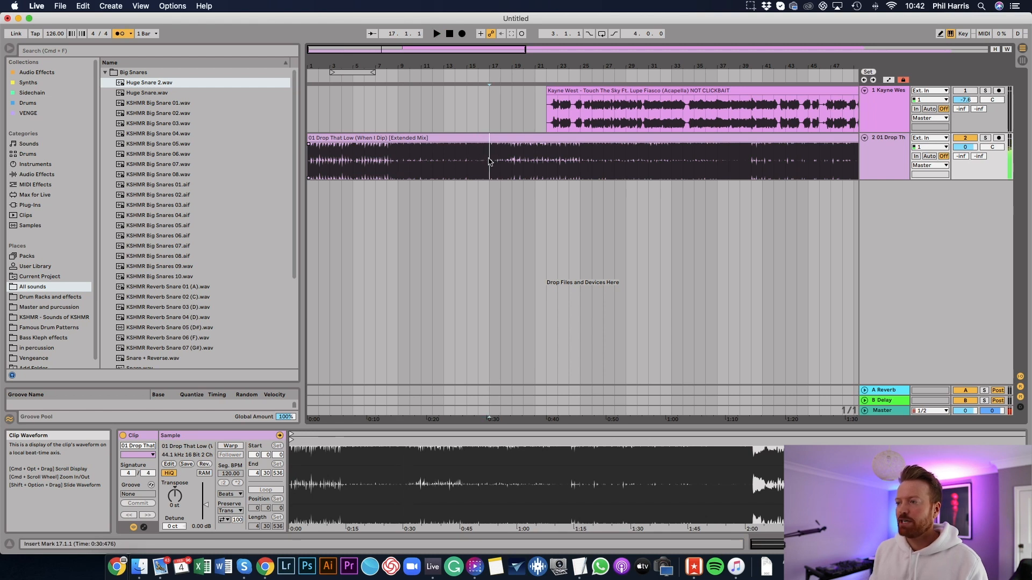
drag(308, 139, 489, 139)
Mute the Drop That Low track, extend the acapella clip's start back to bar 18, and play the acapella alone from bar 21
click(967, 138)
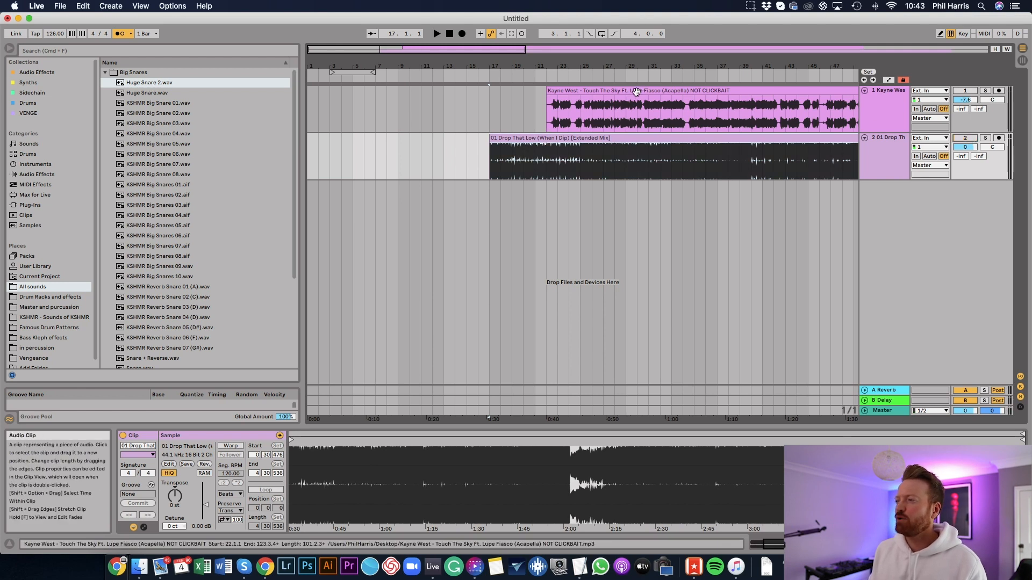
click(638, 111)
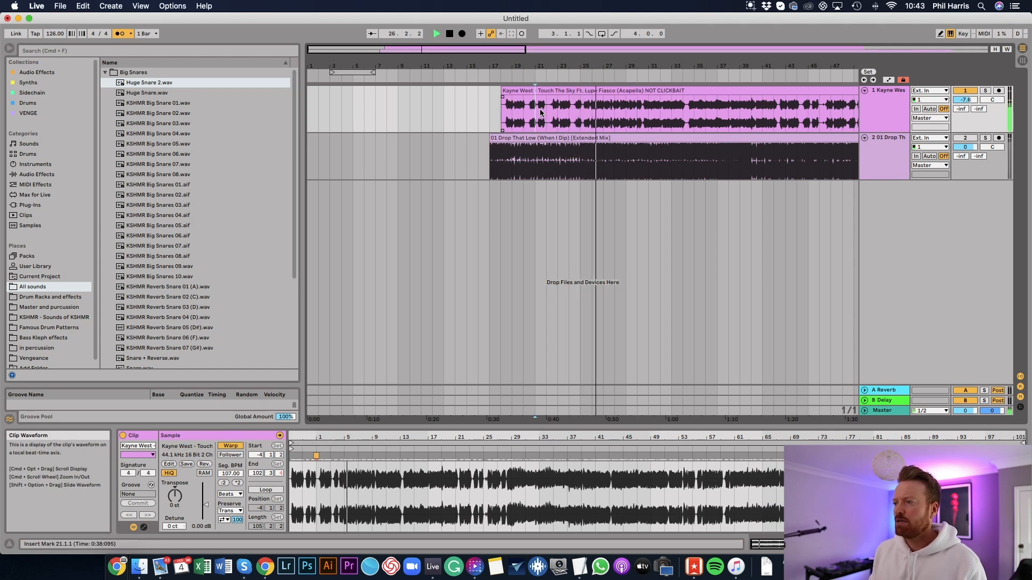
key(space)
Play both tracks together with the acapella at 0 dB, and slide the acapella clip so that it starts at 16.4.2
drag(508, 89, 540, 92)
scroll(480, 111, up, 5)
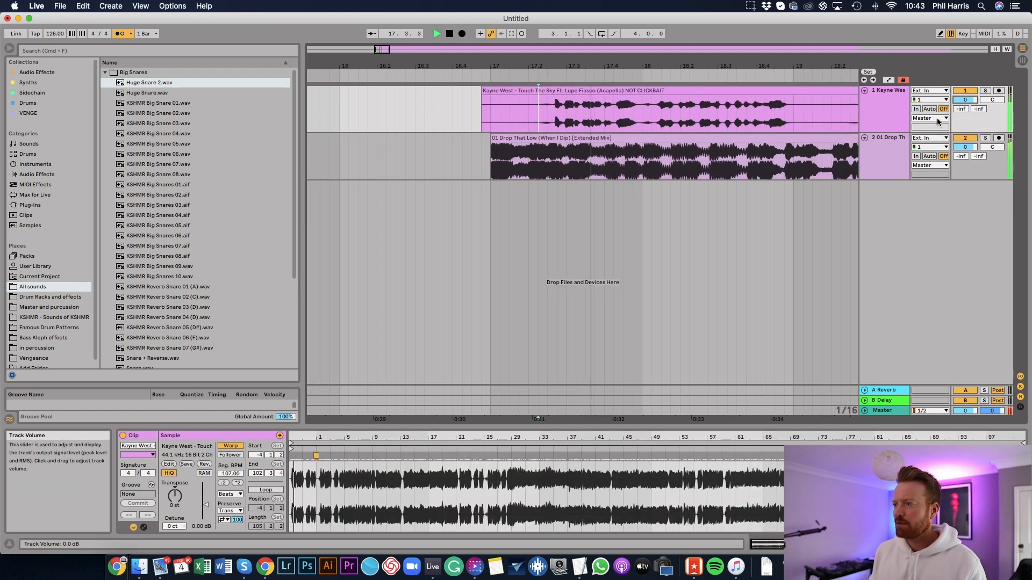
key(space)
drag(571, 87, 552, 88)
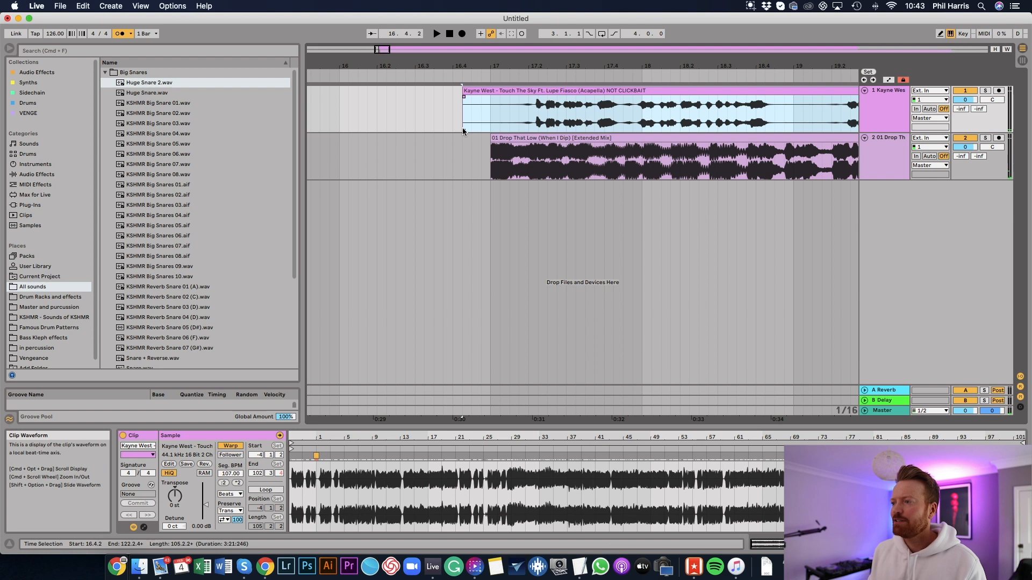
Lower the Drop That Low track's volume to -4.5 dB and play both tracks together from bar 17
click(501, 138)
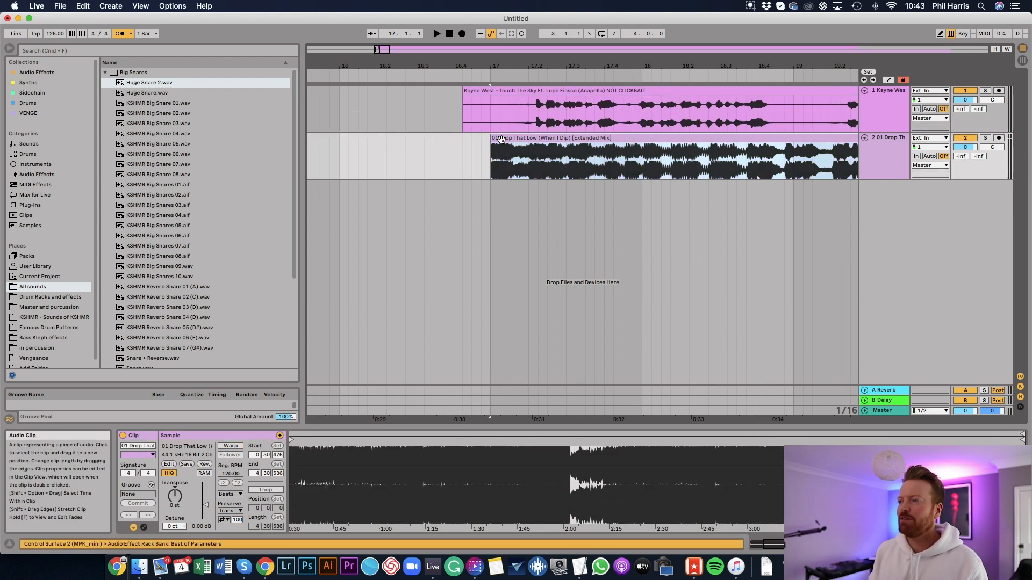
drag(965, 147, 965, 150)
drag(744, 65, 744, 35)
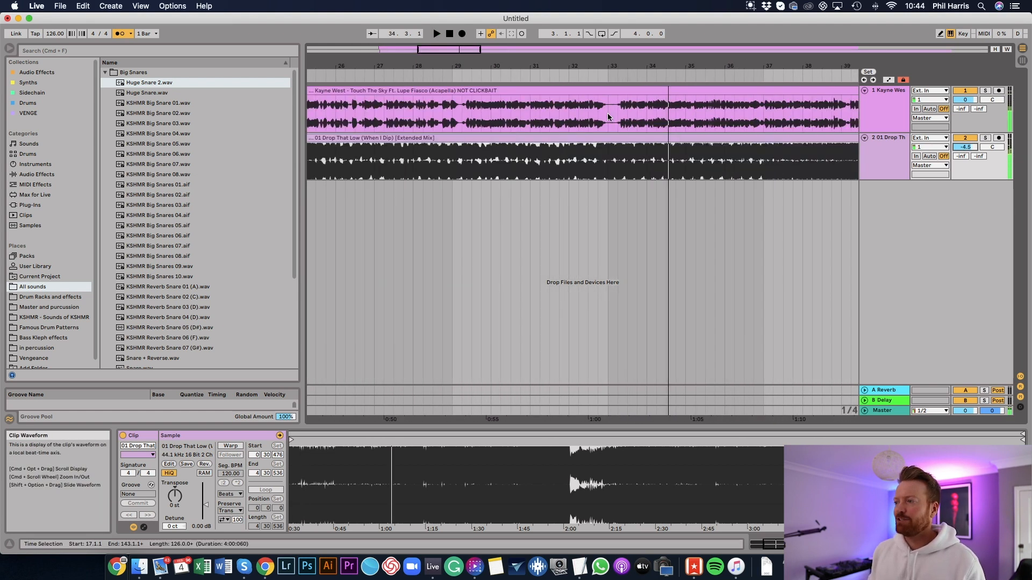
Split the acapella clip at 33.1.1 and delete everything after the split
click(607, 113)
key(space)
key(super+e)
click(630, 91)
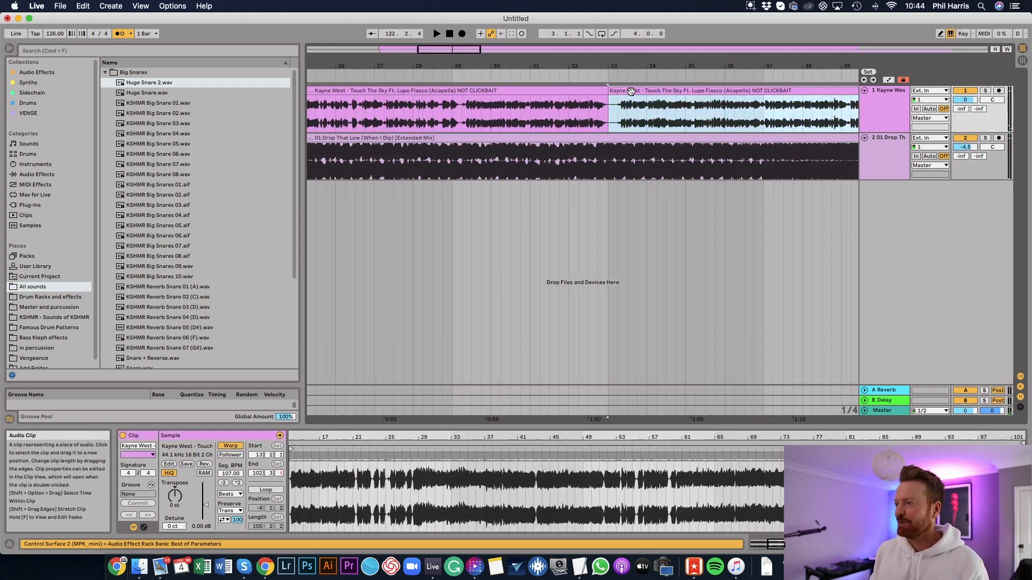
key(Delete)
Solo the Drop That Low track and the acapella track in turn, playing each from 31.4.1 to compare them
click(558, 159)
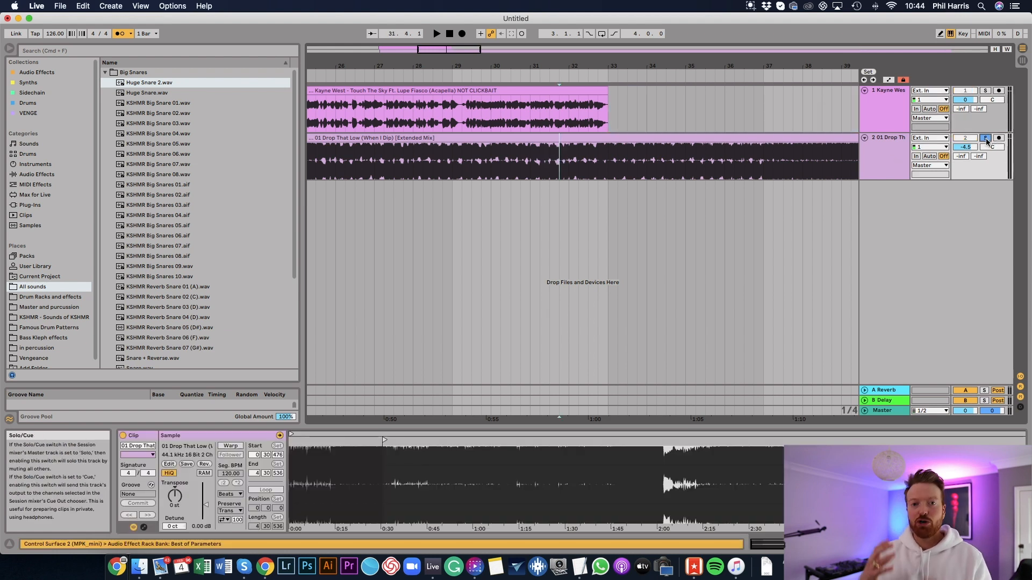
key(space)
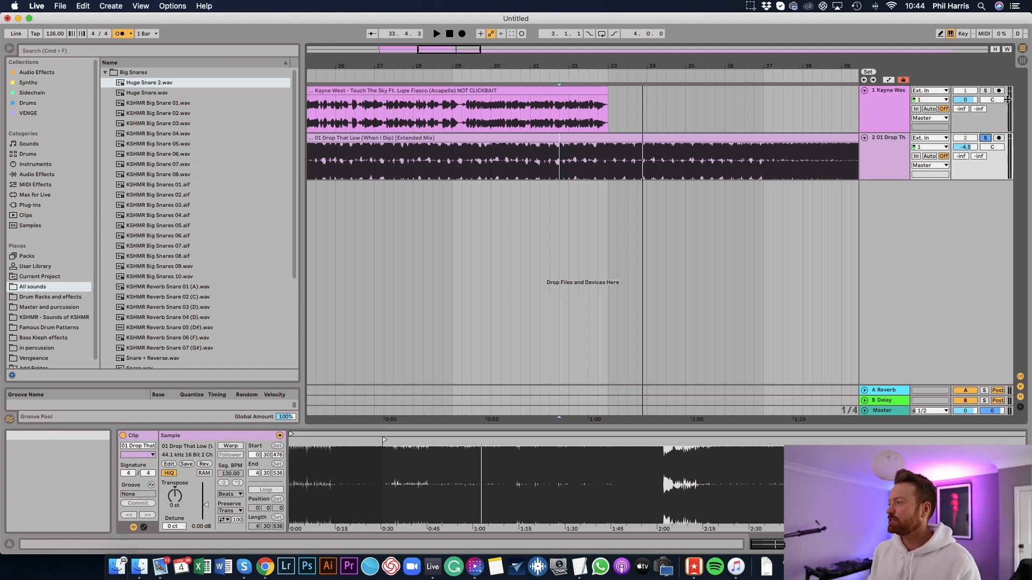
click(988, 91)
click(552, 76)
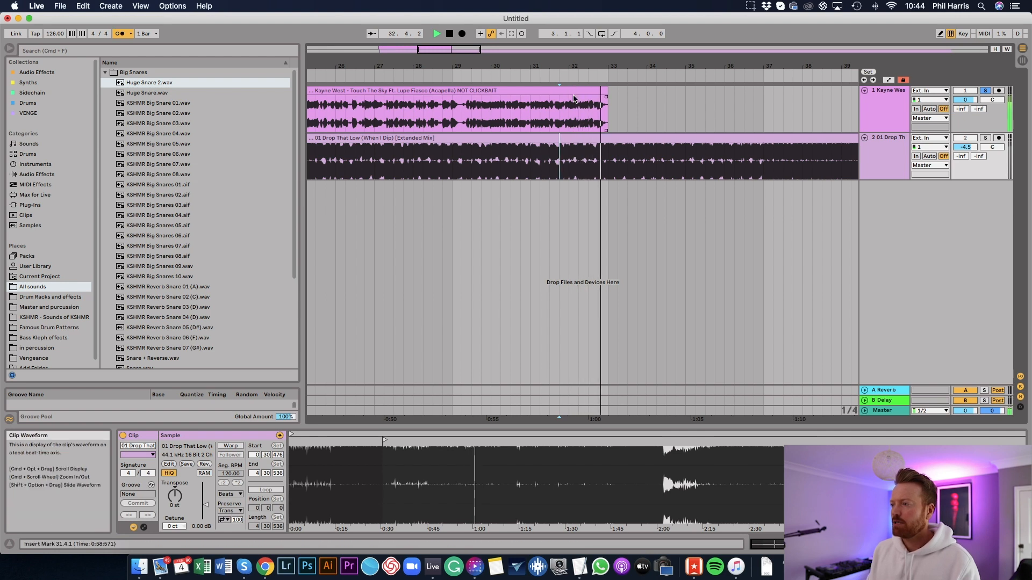
key(space)
click(986, 92)
Play the end of the acapella from 32.3.1 to identify its last vocal phrase
drag(594, 66, 596, 114)
click(572, 108)
key(space)
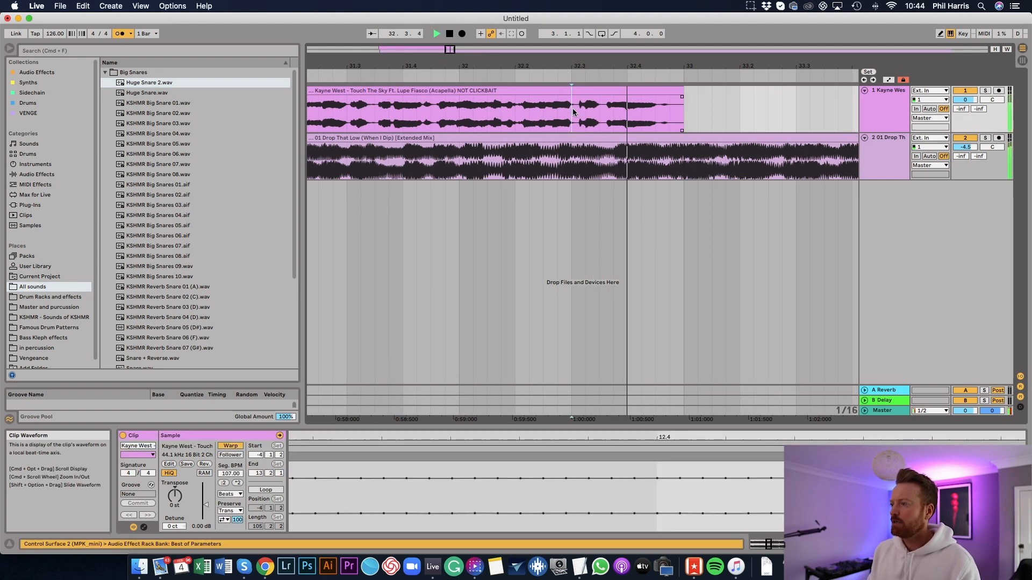
key(space)
Select the last half bar of the acapella, from 32.3.1 to 33.1.1, and duplicate it twelve times up to bar 39
drag(683, 119, 615, 31)
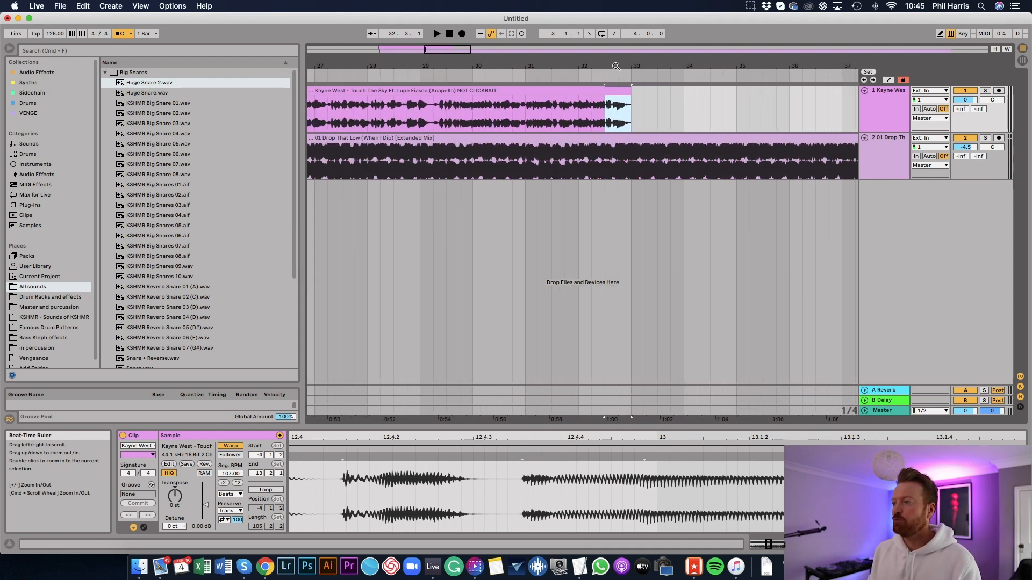
key(super+d)
key(super+d)
key(super+d)
key(super+d)
key(super+d)
key(super+d)
key(super+d)
key(super+d)
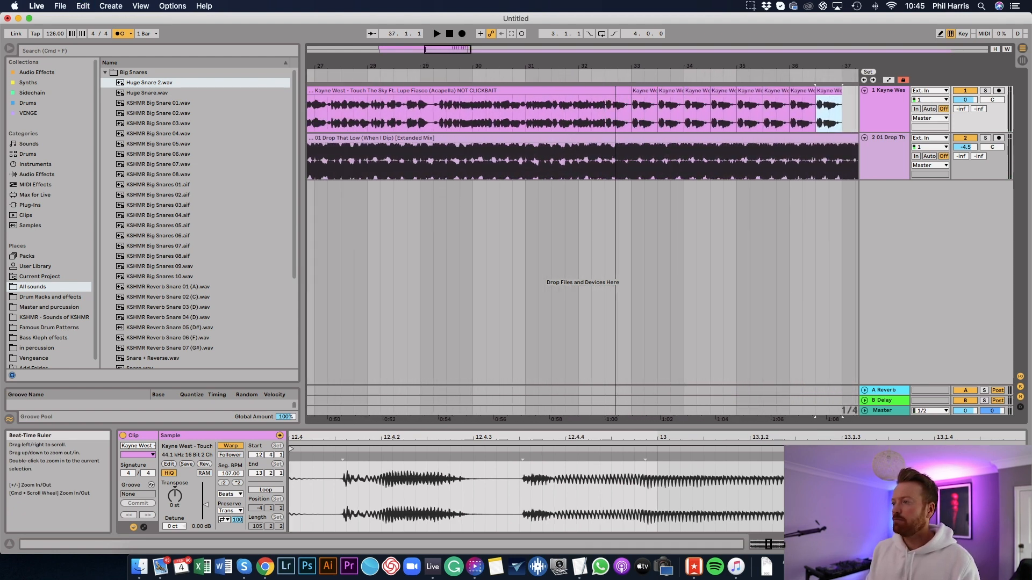
drag(615, 67, 616, 38)
key(super+d)
key(super+d)
key(super+d)
key(super+d)
Shorten the first repeat at 33.1.1 to end at 33.2.4 and delete all acapella repeats from 33.3.1 onwards
click(612, 76)
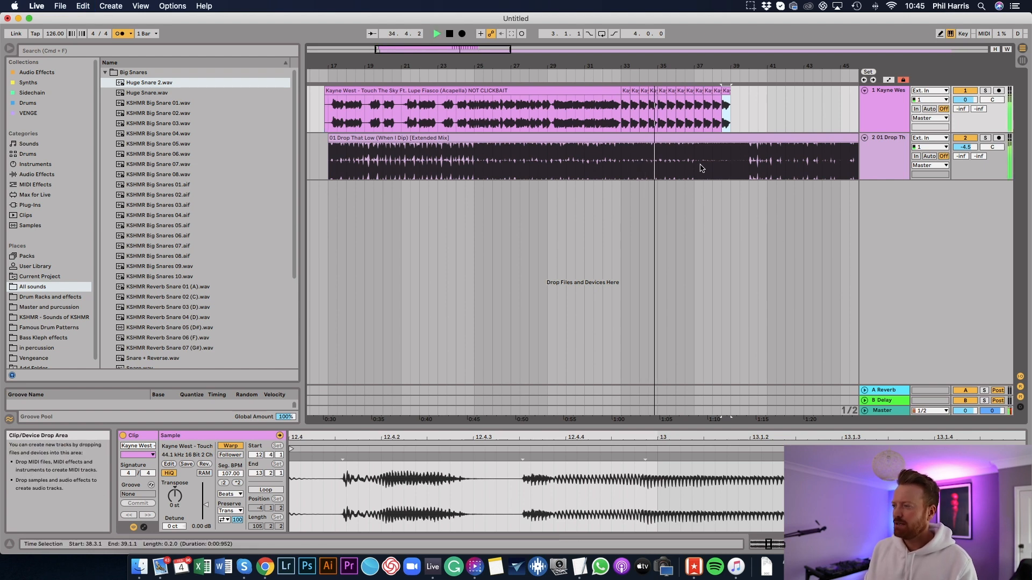
key(space)
drag(621, 65, 663, 91)
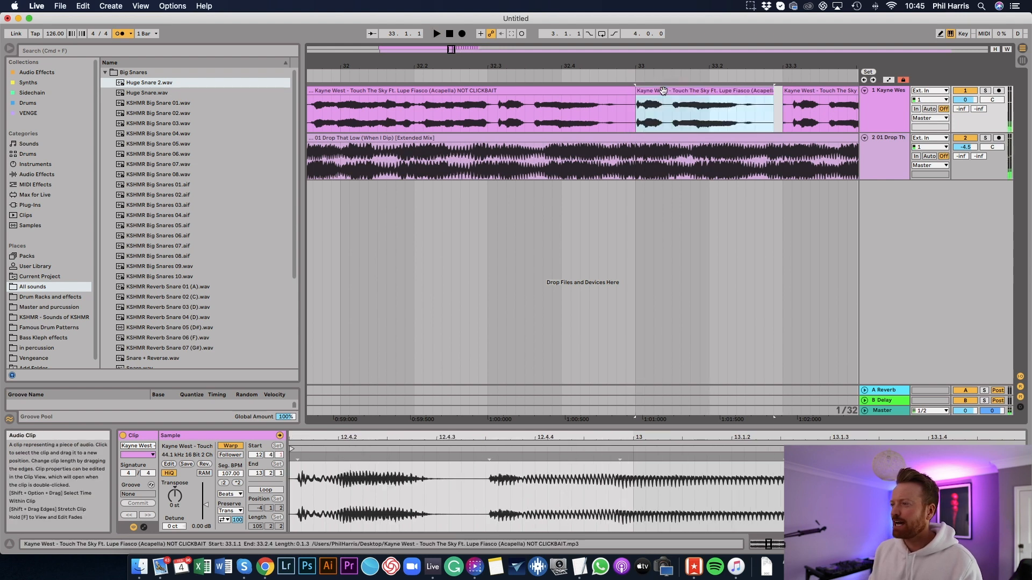
scroll(663, 91, down, 10)
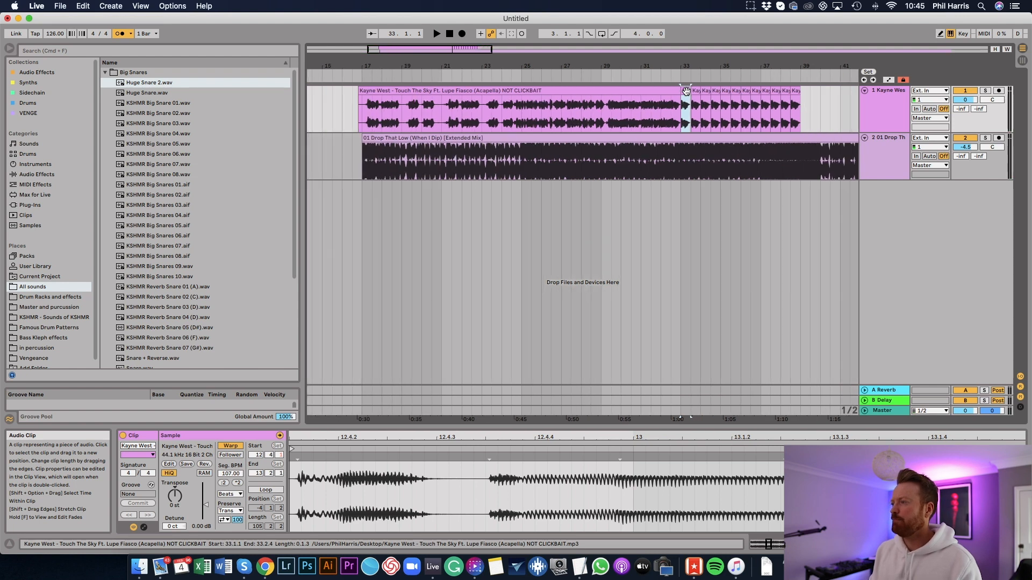
drag(811, 90, 693, 91)
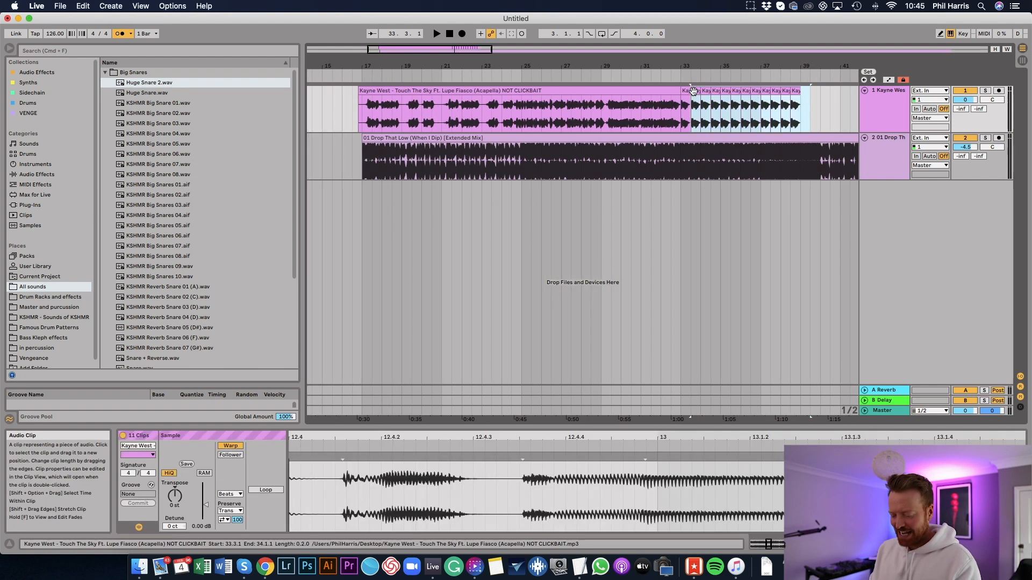
key(Delete)
Play the shortened repeat, then select 33.1.1 to 33.3.1 and duplicate it every half bar up to bar 41
scroll(689, 68, up, 10)
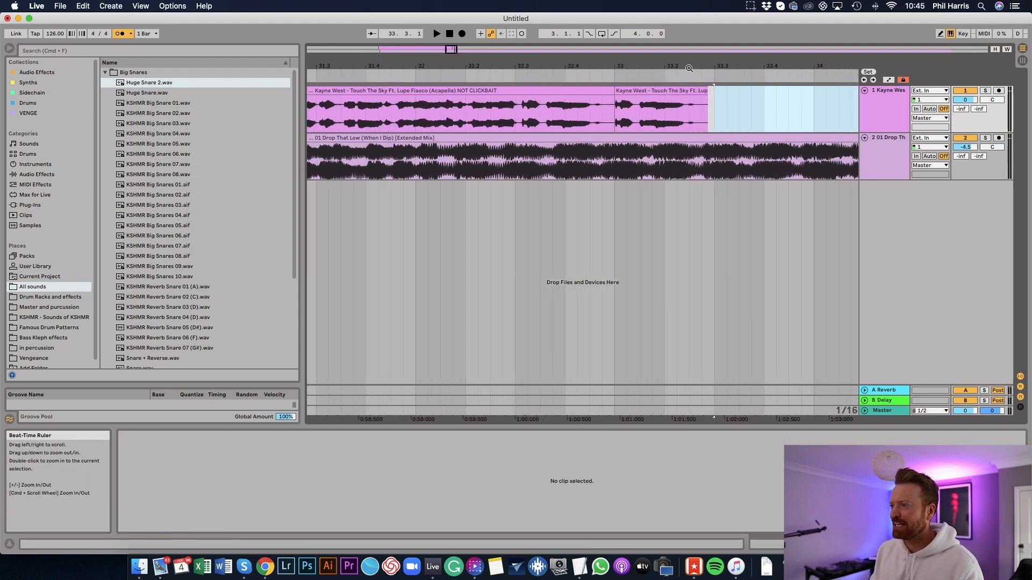
click(653, 89)
key(space)
key(space)
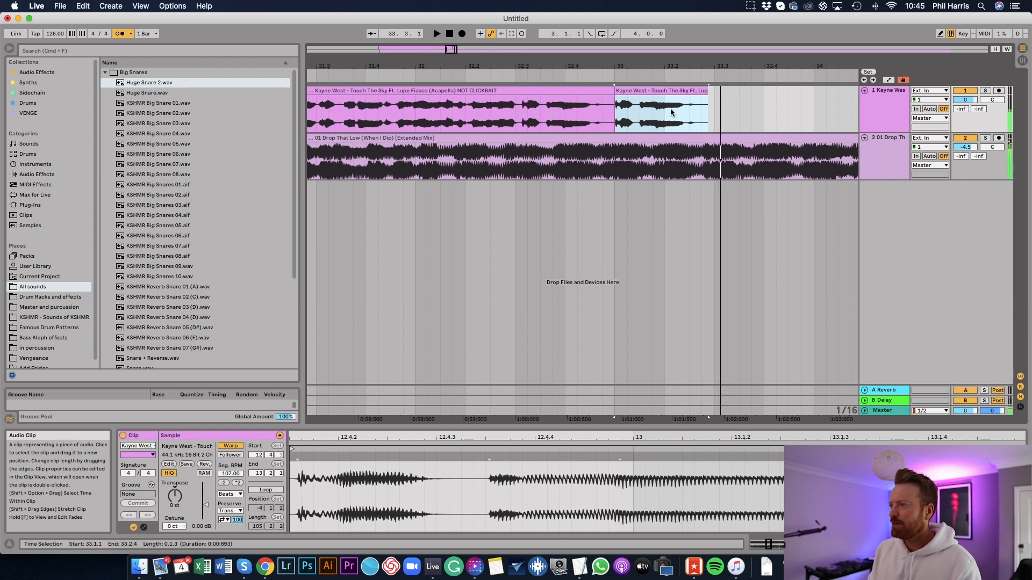
drag(714, 116, 647, 33)
key(super+d)
key(super+d)
key(super+d)
key(super+d)
key(super+d)
key(super+d)
key(super+d)
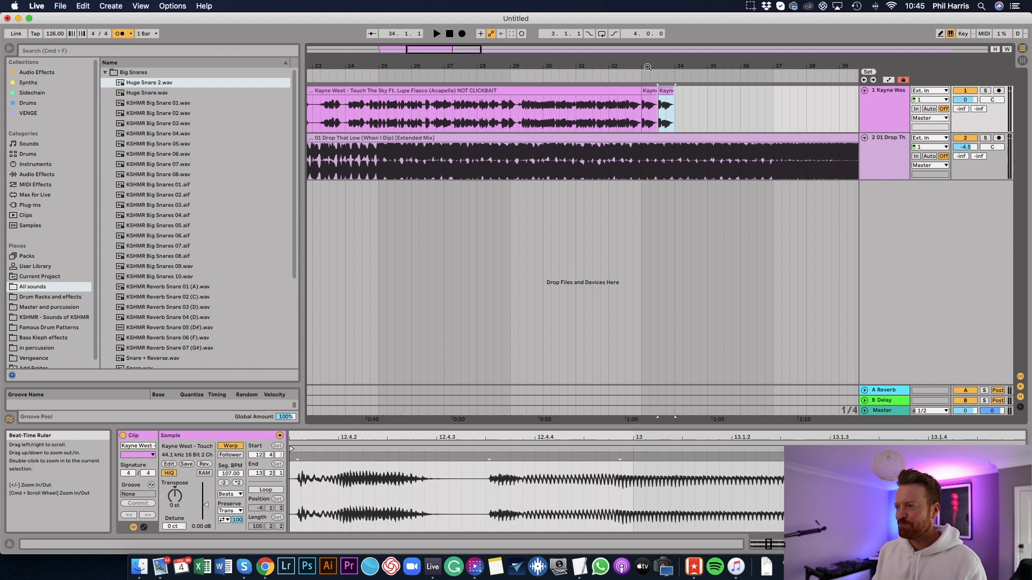
key(super+d)
key(super+d)
key(super+d)
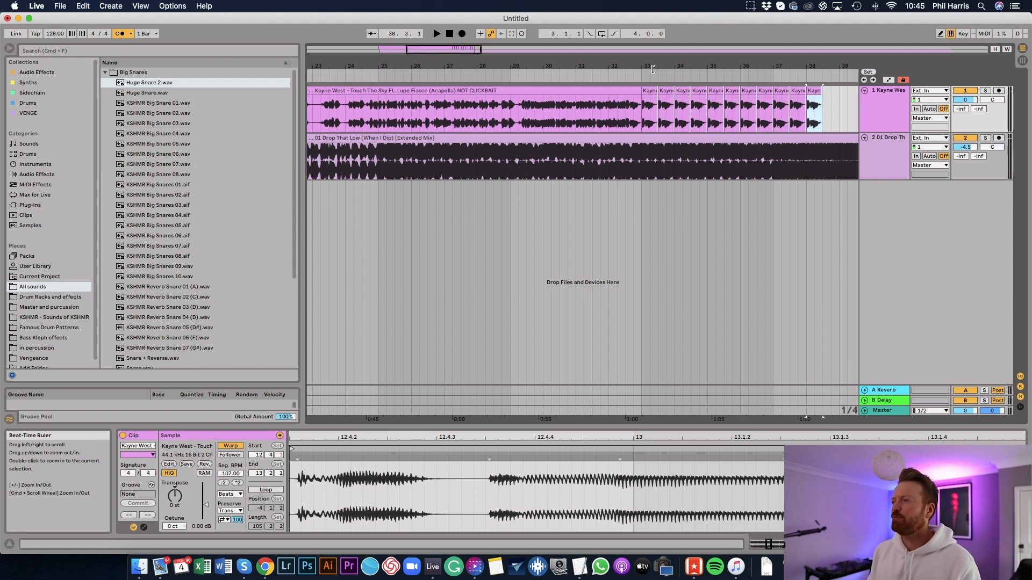
drag(663, 68, 664, 35)
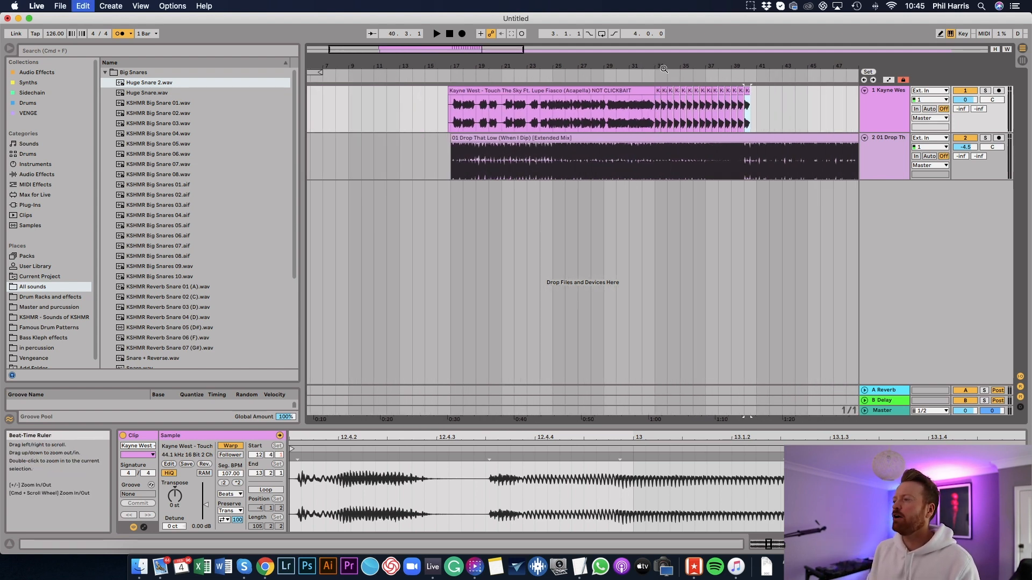
Shorten the acapella repeat at 35.1.1 to one beat, ending at 35.2.1, and delete all repeats after it
key(space)
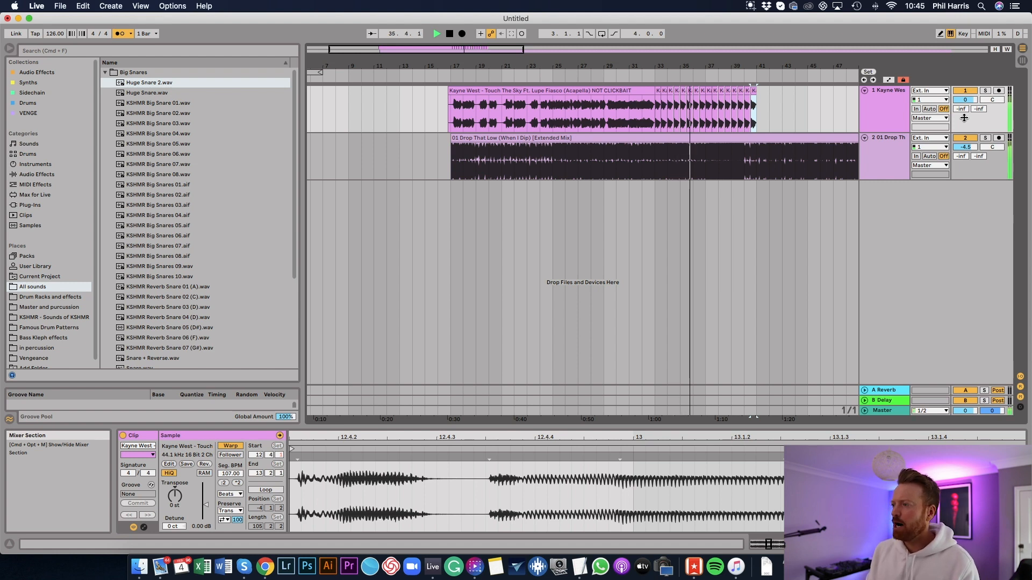
drag(682, 67, 683, 125)
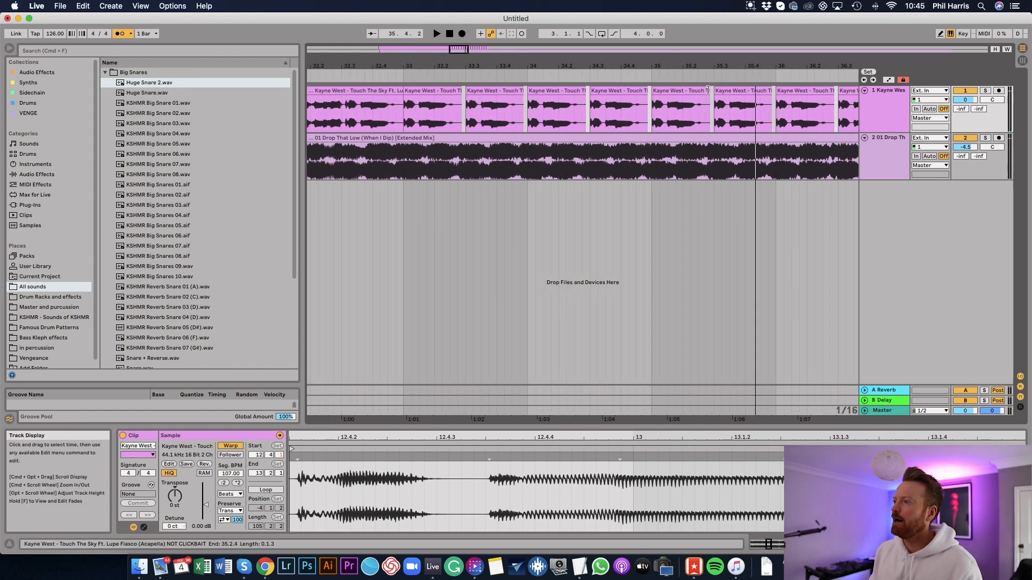
click(707, 90)
drag(706, 90, 684, 90)
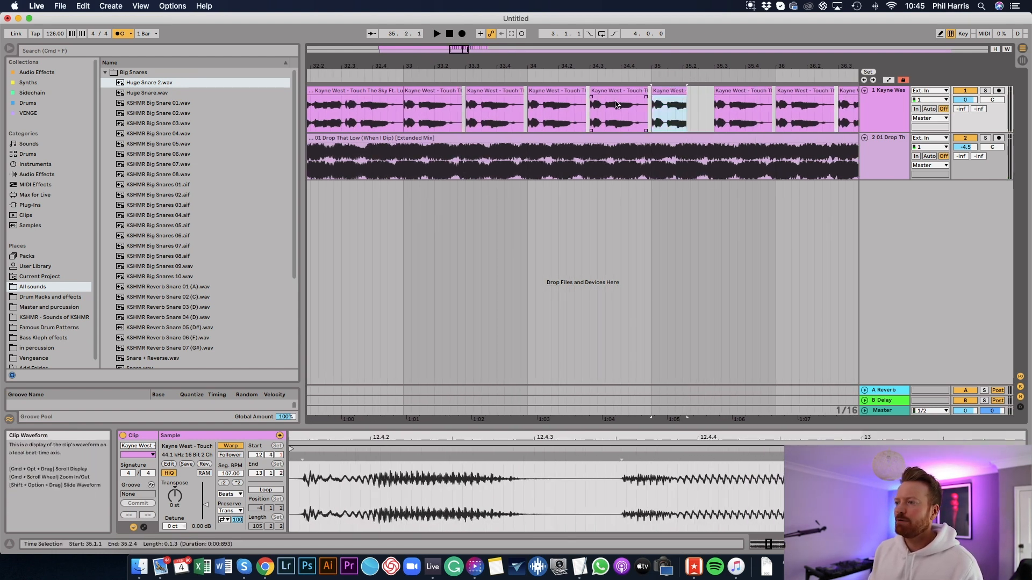
scroll(617, 105, down, 3)
click(654, 91)
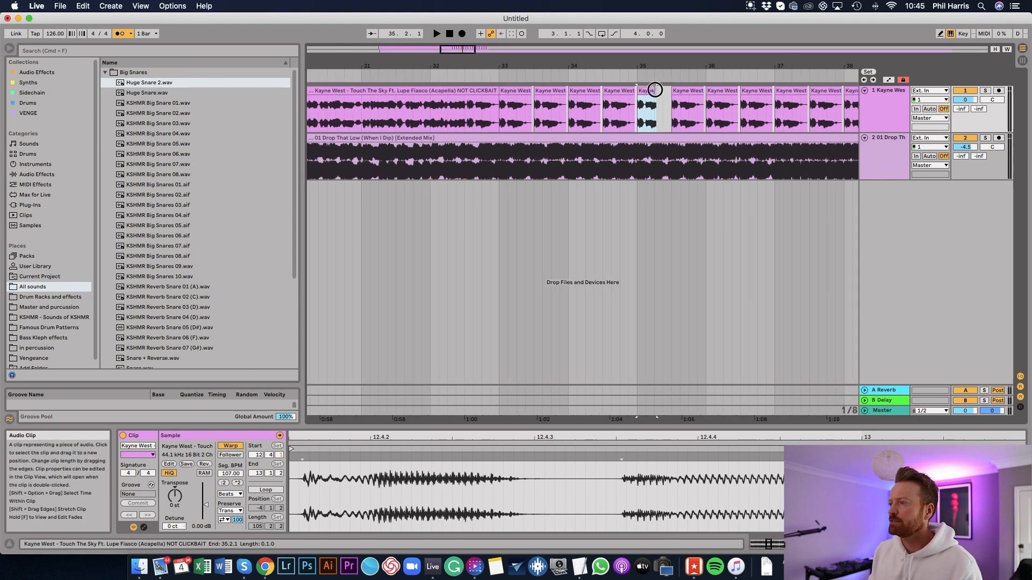
drag(655, 90, 653, 90)
scroll(688, 97, down, 5)
drag(817, 99, 695, 115)
key(Delete)
click(694, 115)
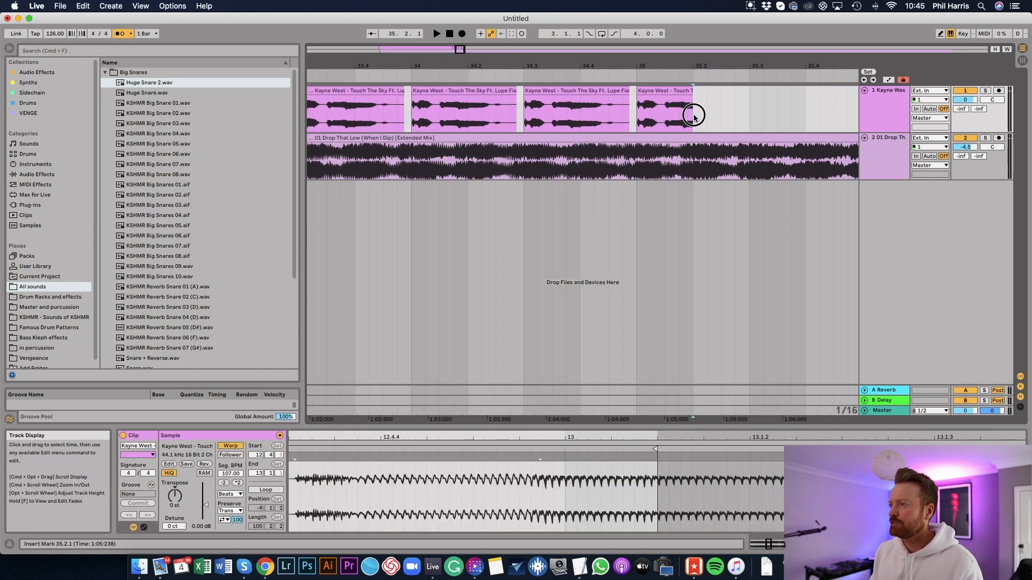
Duplicate the one-beat acapella clip at 35.1.1 seven times to fill the track up to bar 37
click(642, 91)
key(super+d)
key(super+d)
key(super+d)
key(super+d)
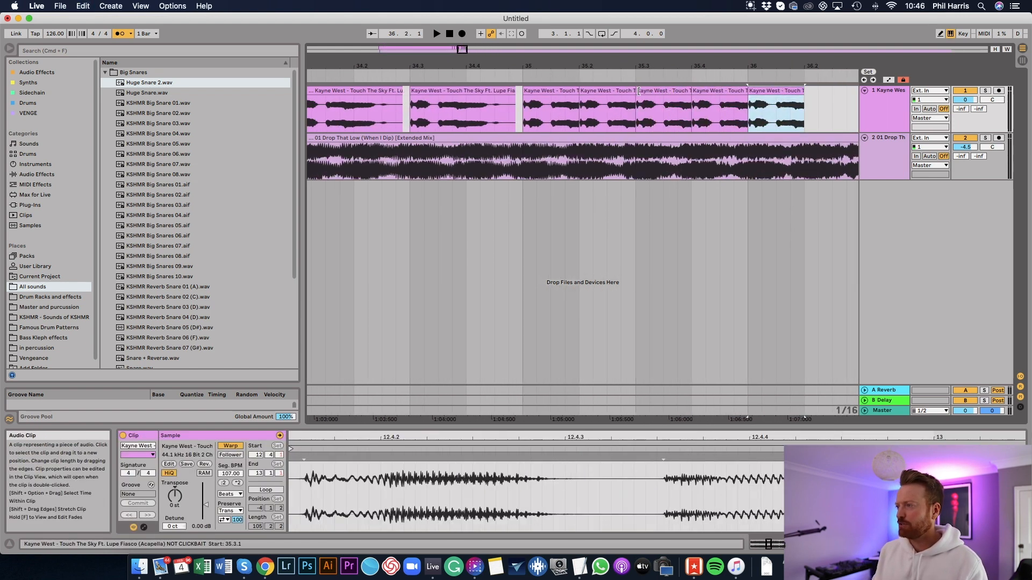
key(super+d)
key(super+d)
key(super+d)
Play the repeats from about bar 33 and switch off the metronome
drag(539, 61, 538, 34)
click(425, 77)
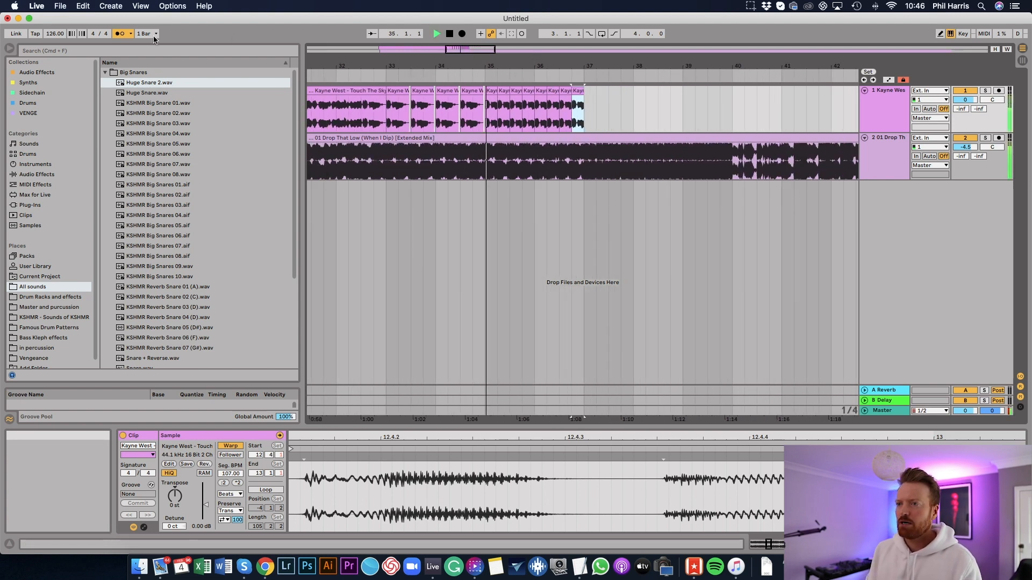
click(122, 35)
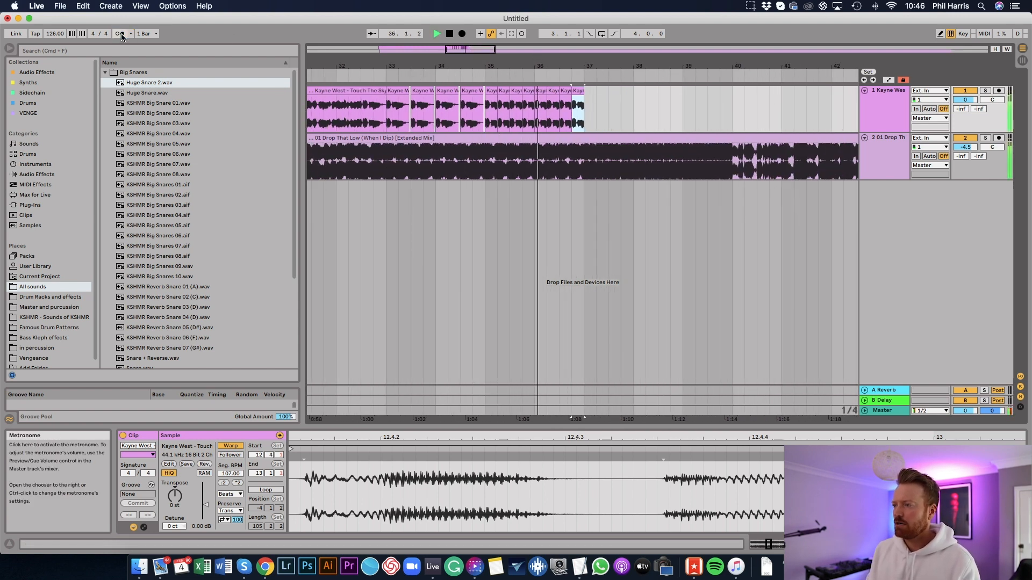
key(space)
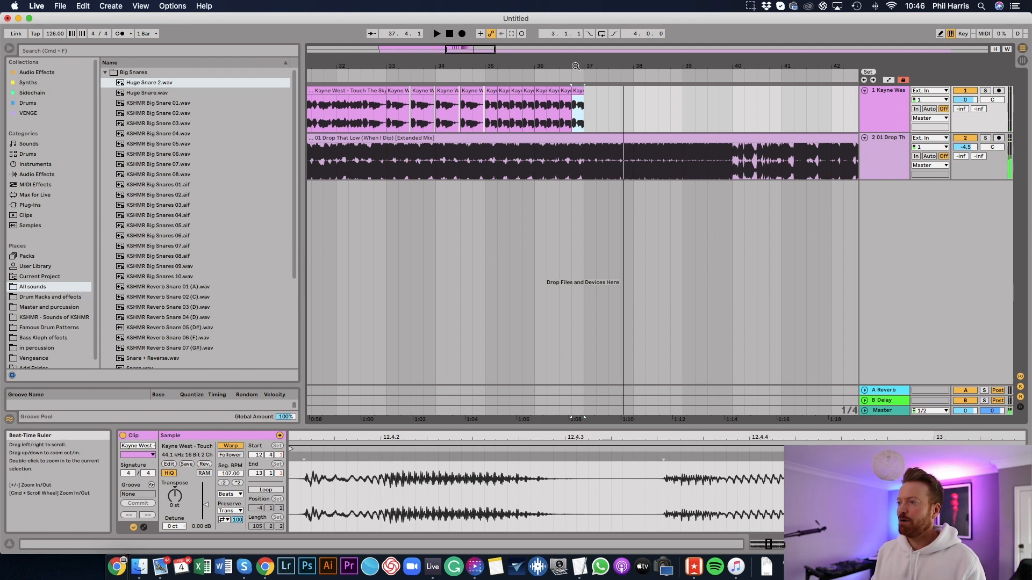
Make a half-beat acapella repeat from 37.1.1 to 37.1.3 and duplicate it up to bar 40
drag(579, 65, 611, 88)
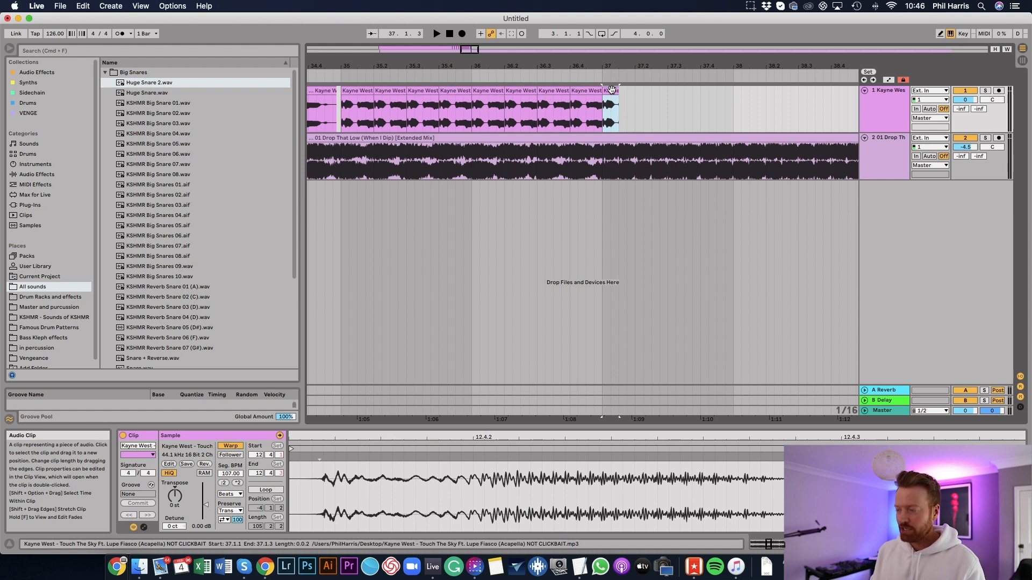
key(super+d)
key(super+d)
key(super+d)
key(super+d)
key(super+d)
key(super+d)
key(super+d)
key(super+d)
key(super+d)
key(super+d)
key(super+d)
key(super+d)
key(super+d)
key(super+d)
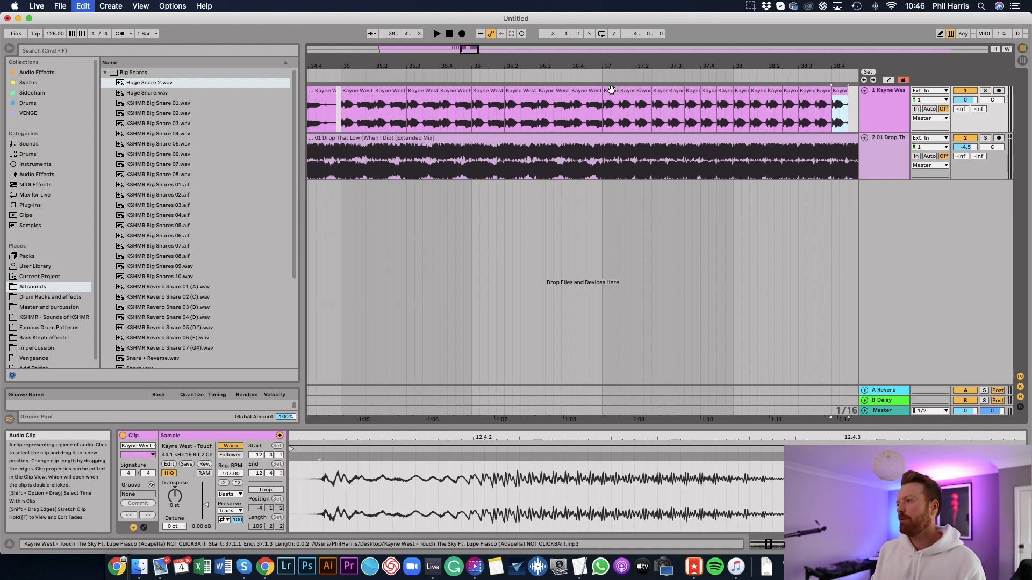
key(super+d)
key(super+d)
key(super+d)
key(super+d)
key(super+d)
key(super+d)
Play the build-up from about bar 36 and delete the half-beat repeats between 39.1.3 and bar 40
click(499, 73)
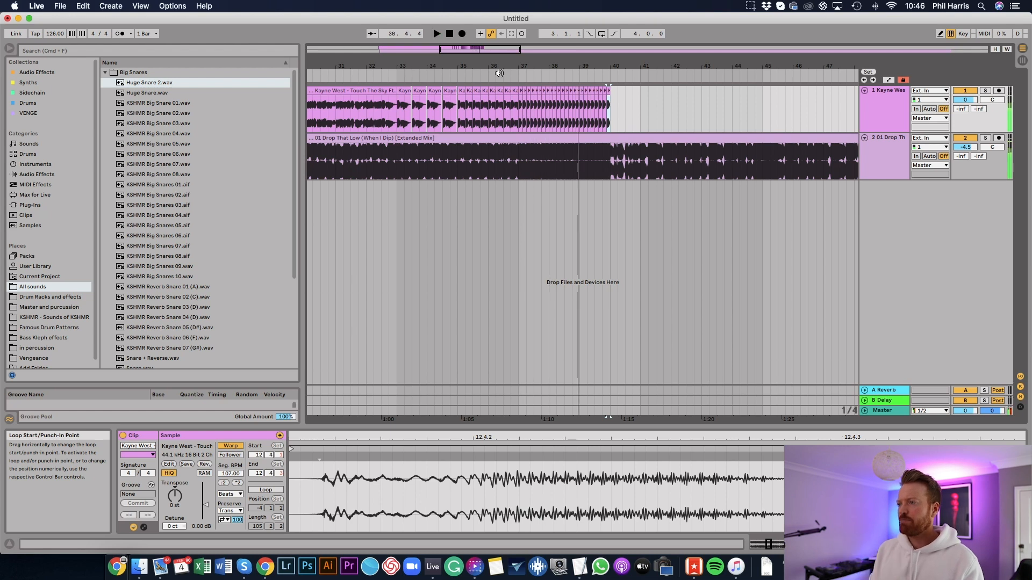
drag(598, 71, 562, 87)
click(559, 90)
drag(738, 104, 583, 93)
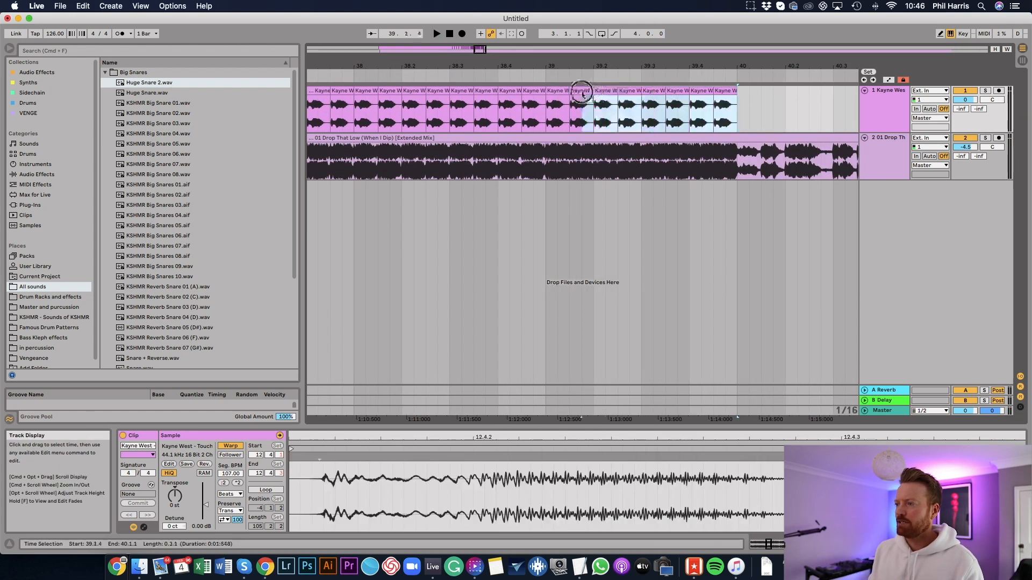
key(Delete)
Shorten the repeat at 39.1.1 to a quarter beat, ending at 39.1.2, and duplicate it up to bar 40
drag(559, 67, 560, 90)
key(super+d)
key(super+d)
key(super+d)
key(super+d)
key(super+d)
key(super+d)
key(super+d)
key(super+d)
key(super+d)
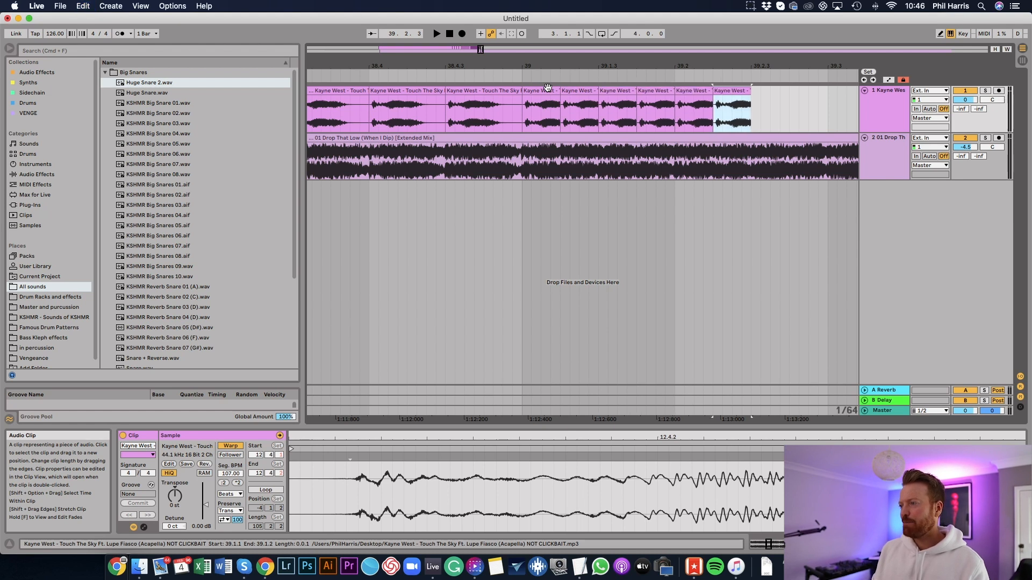
key(super+d)
key(super+d)
key(super+d)
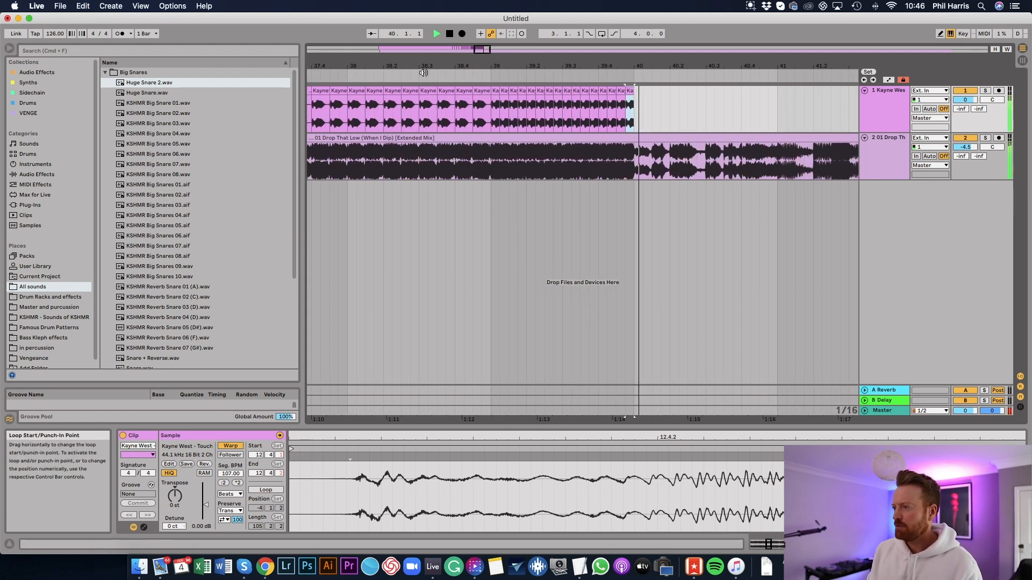
Copy the original long acapella clip to bar 51 on the same track and extend its end to about bar 103
key(space)
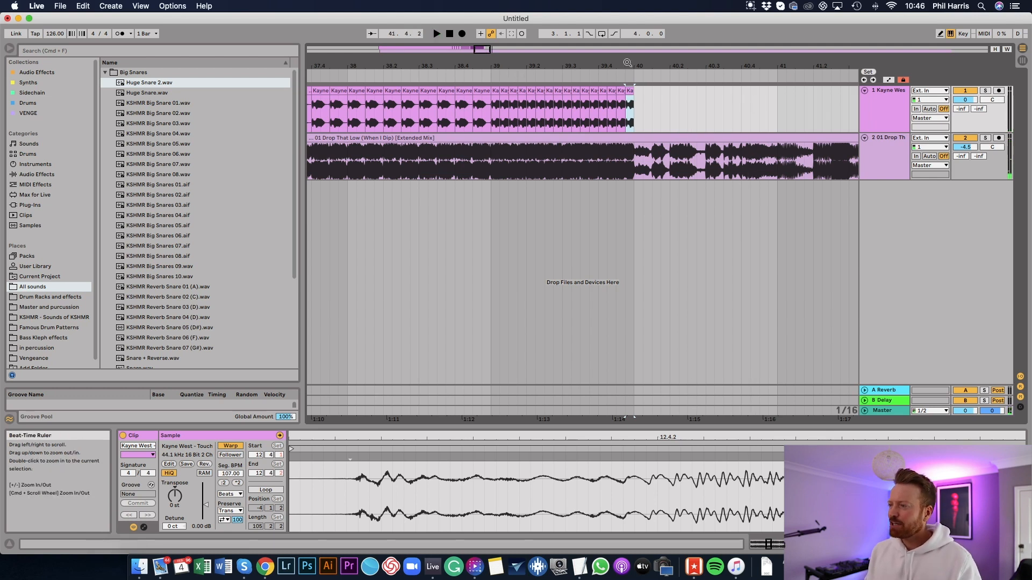
drag(627, 63, 627, 45)
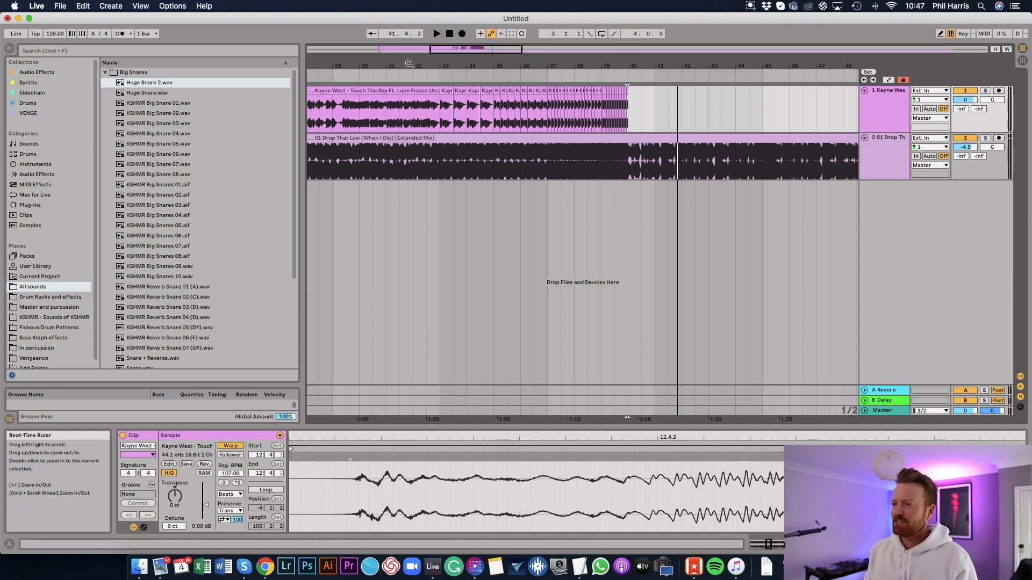
drag(409, 64, 409, 32)
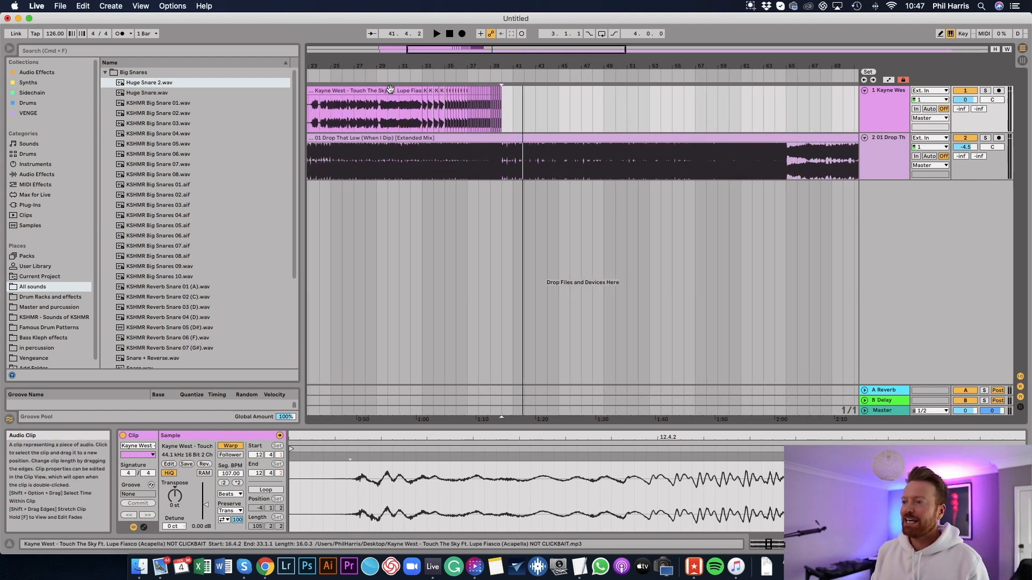
scroll(391, 88, down, 5)
drag(383, 91, 558, 95)
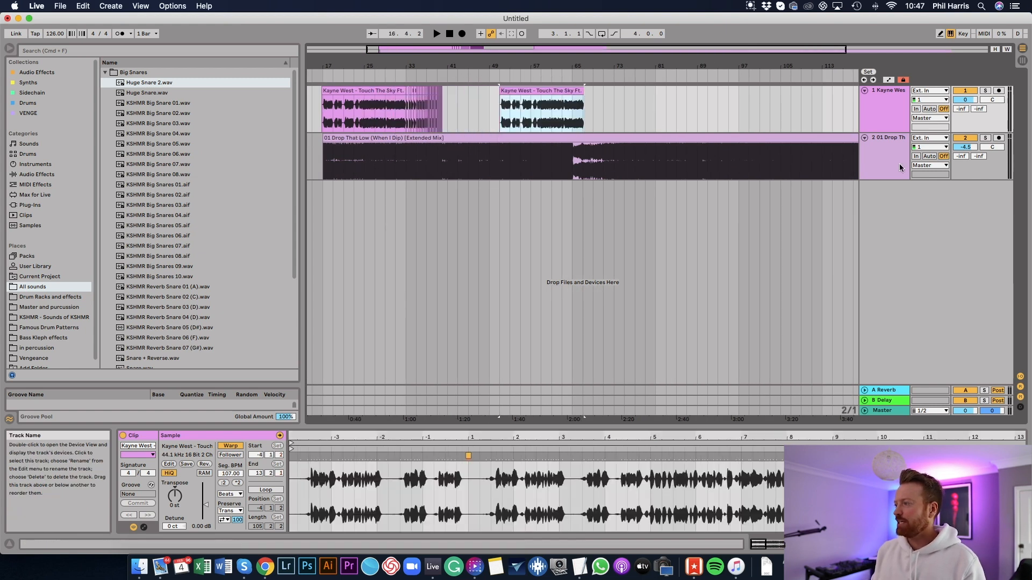
drag(585, 94, 771, 90)
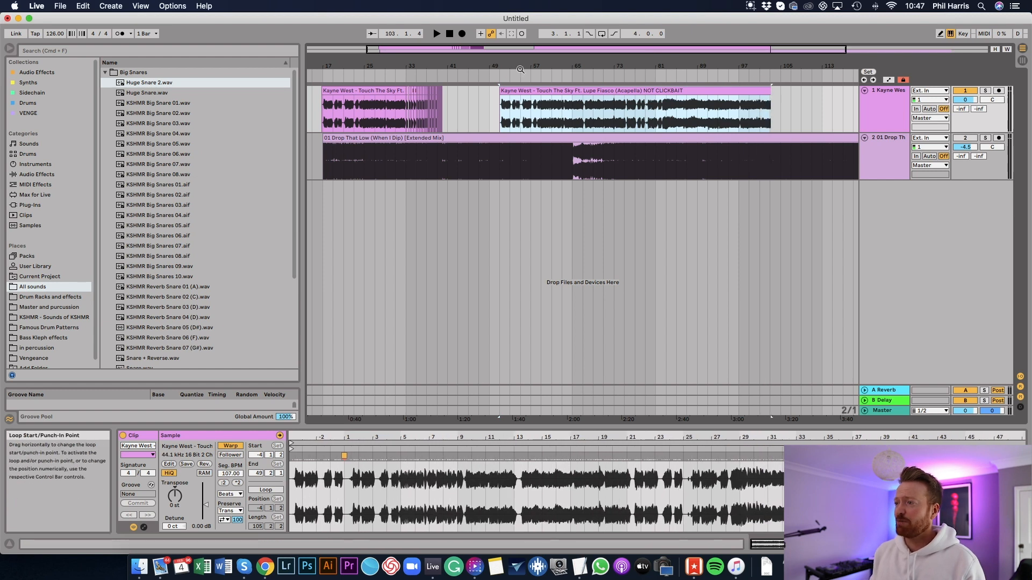
Play the copied acapella around bar 77 to find a phrase, and consolidate 77.3.1 to 79.1.1 into its own clip
scroll(677, 74, up, 5)
click(677, 75)
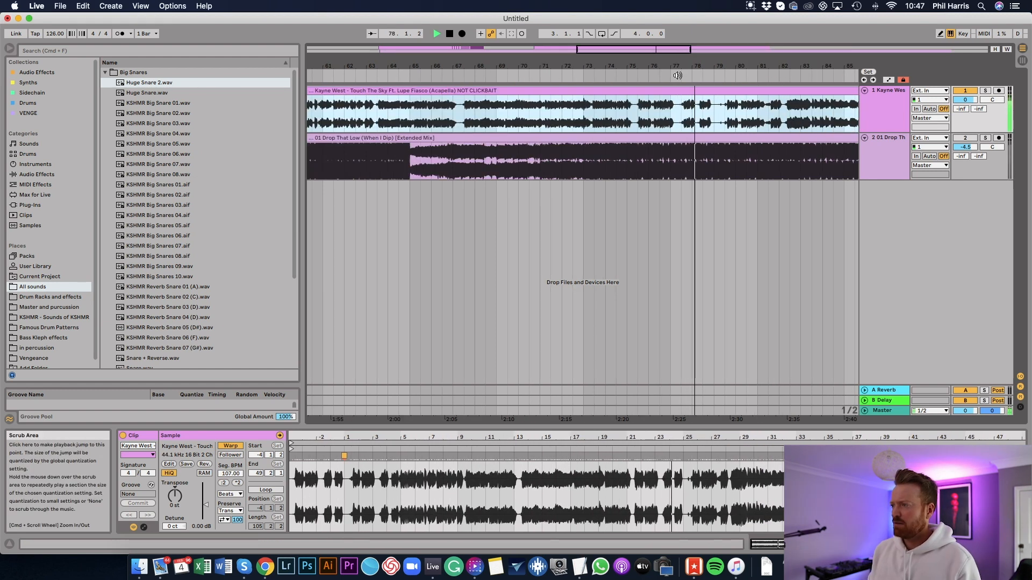
key(space)
drag(681, 111, 714, 107)
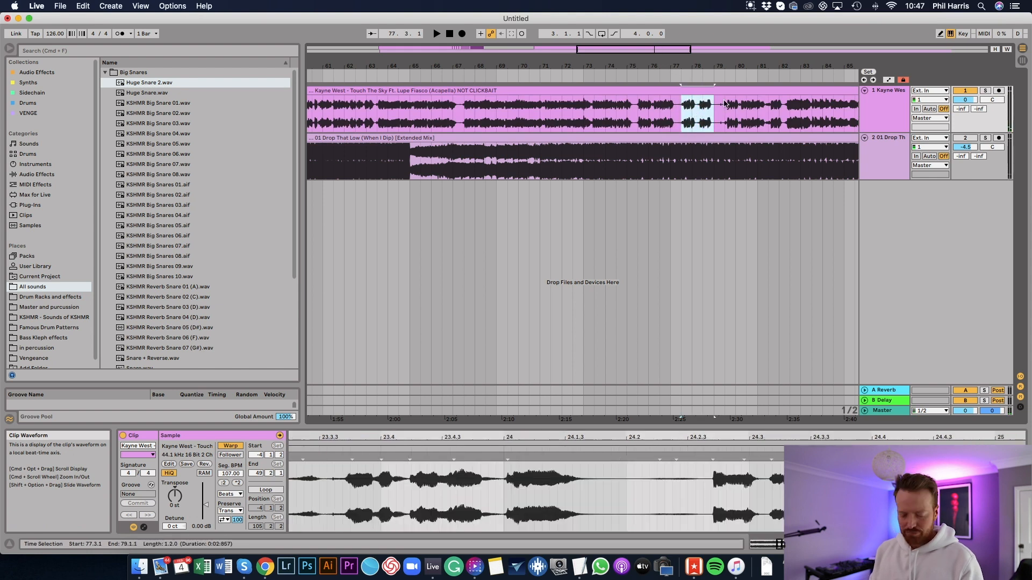
key(super+j)
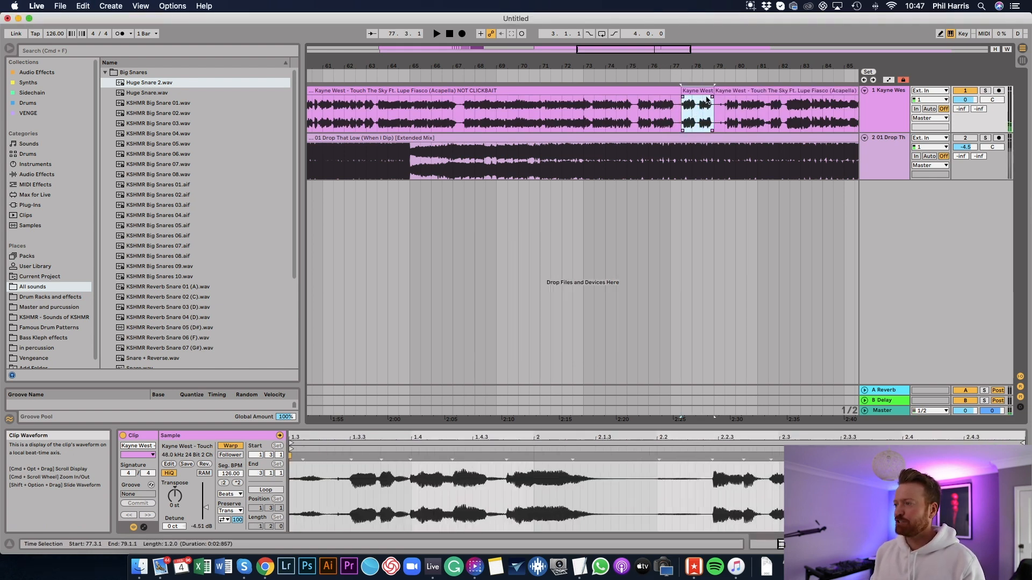
Delete the copied acapella on both sides of the consolidated phrase and move the phrase back towards the end of the build-up repeats
click(731, 90)
key(Delete)
click(675, 90)
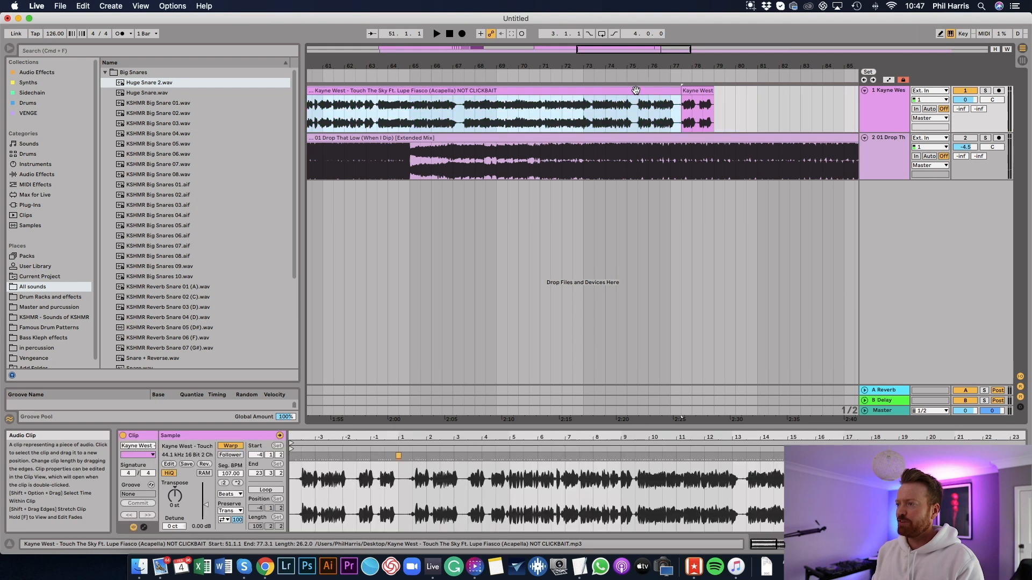
key(Delete)
drag(627, 67, 627, 32)
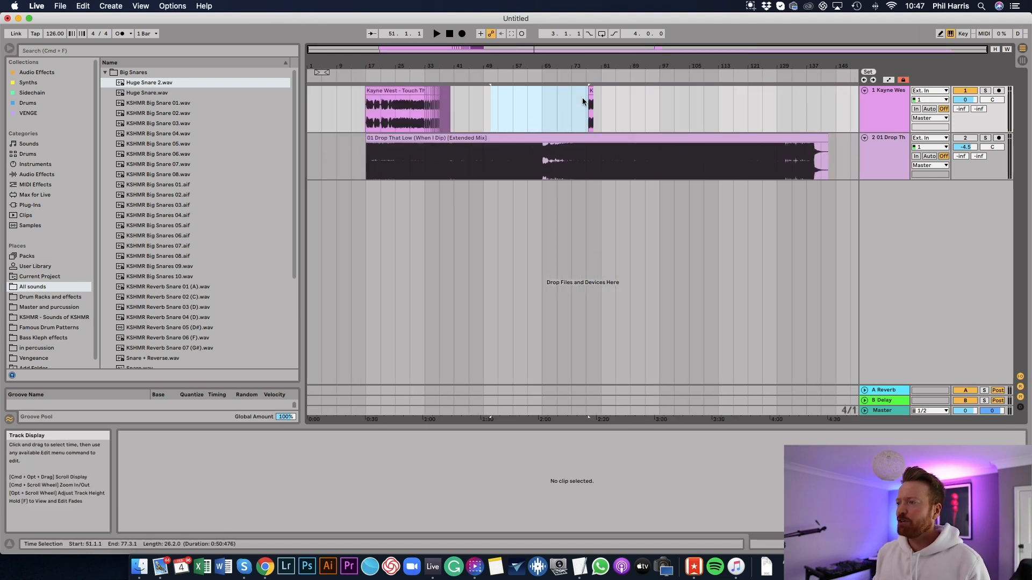
drag(590, 94, 467, 72)
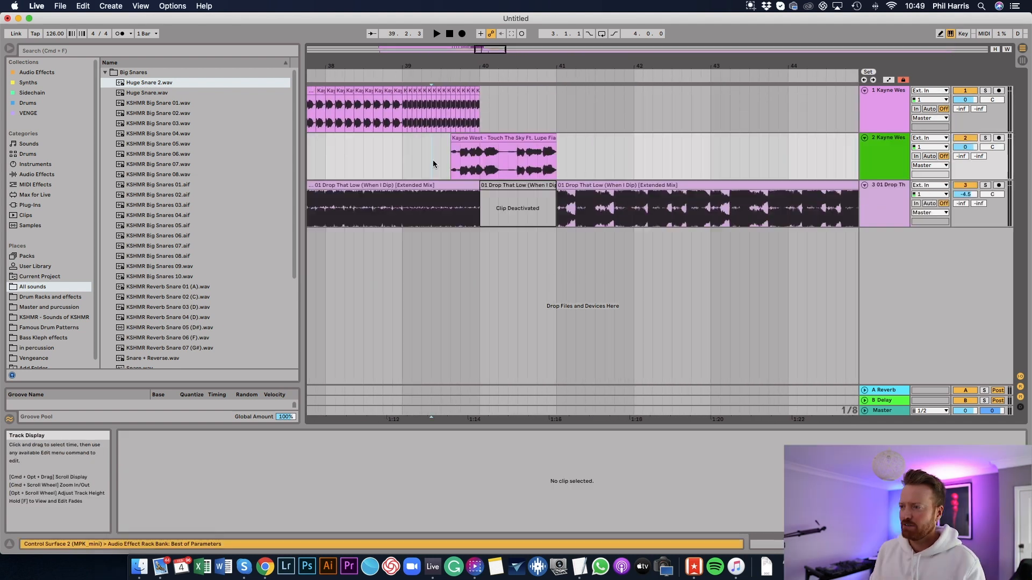
Set the volume of the vocal phrase on track 2 to 1.5 dB while playing into the drop
drag(962, 151, 962, 151)
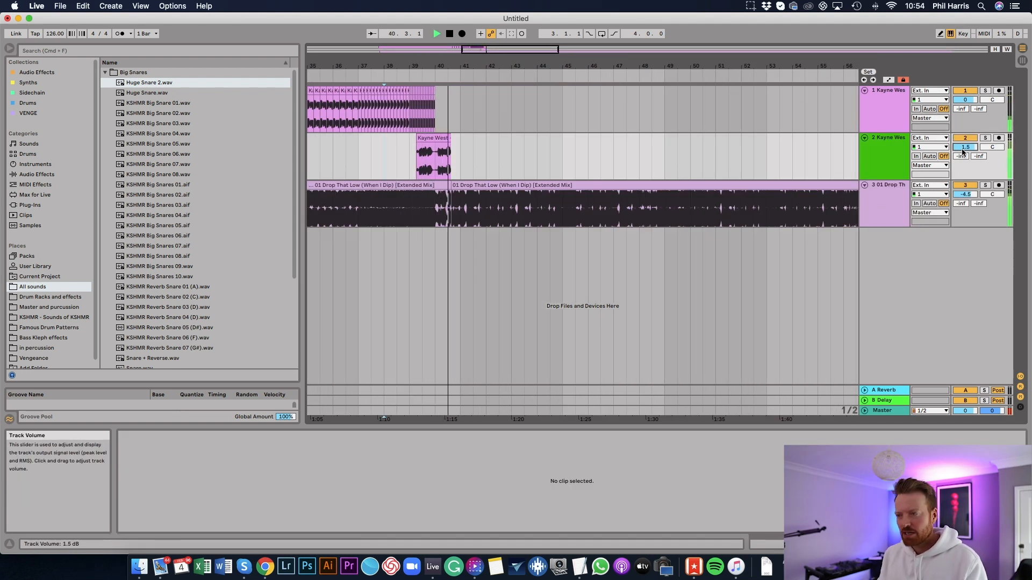
key(space)
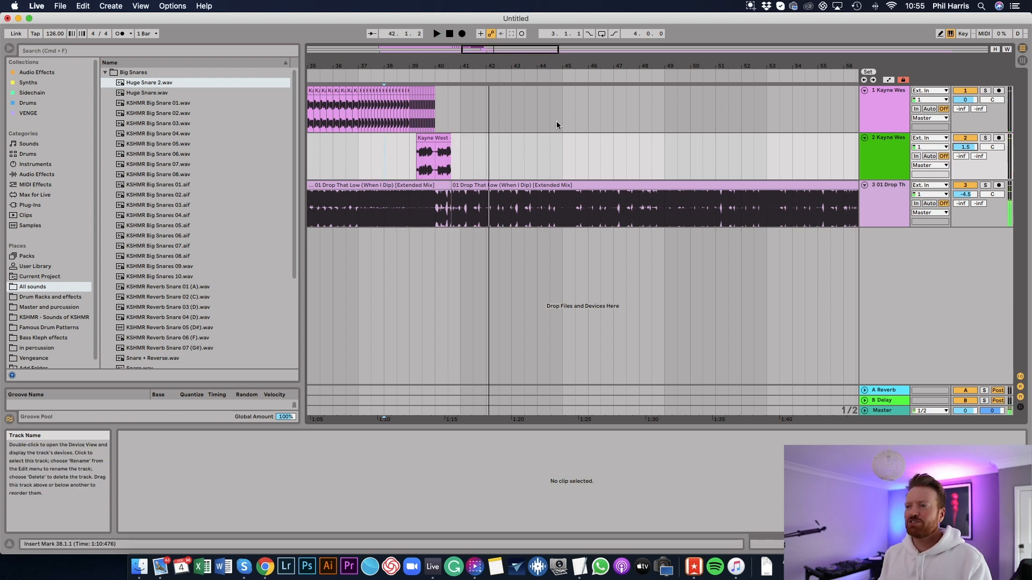
Consolidate the Drop That Low section from 39.2.1 to 40.3.3 and move it onto a new track at the same position
scroll(406, 119, down, 5)
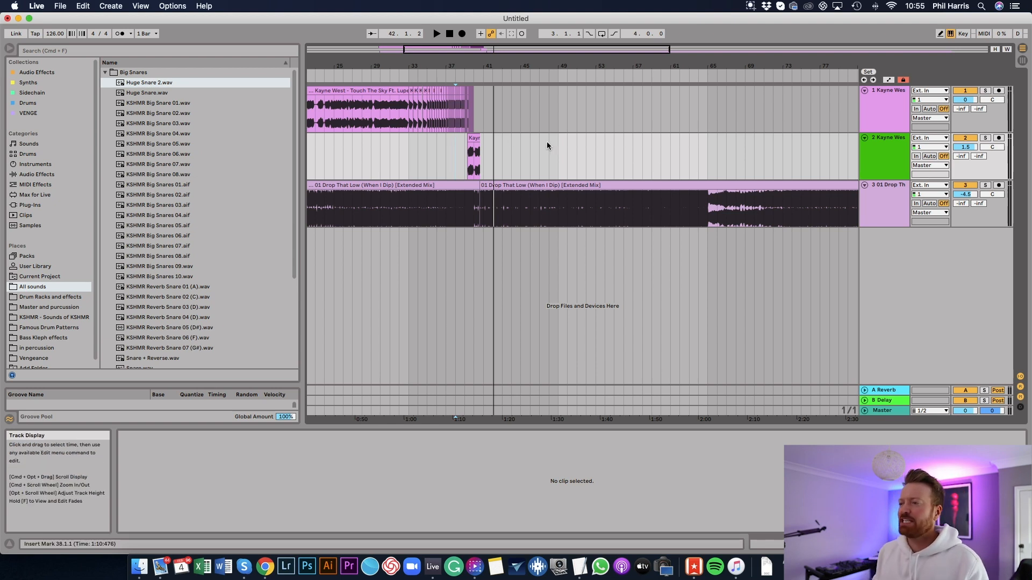
scroll(482, 91, up, 10)
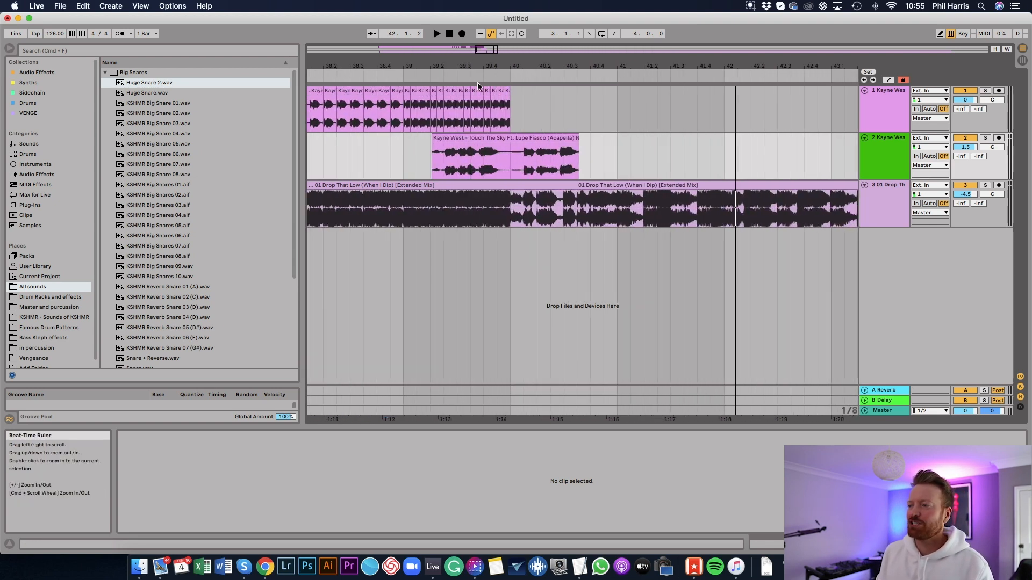
drag(576, 214, 446, 206)
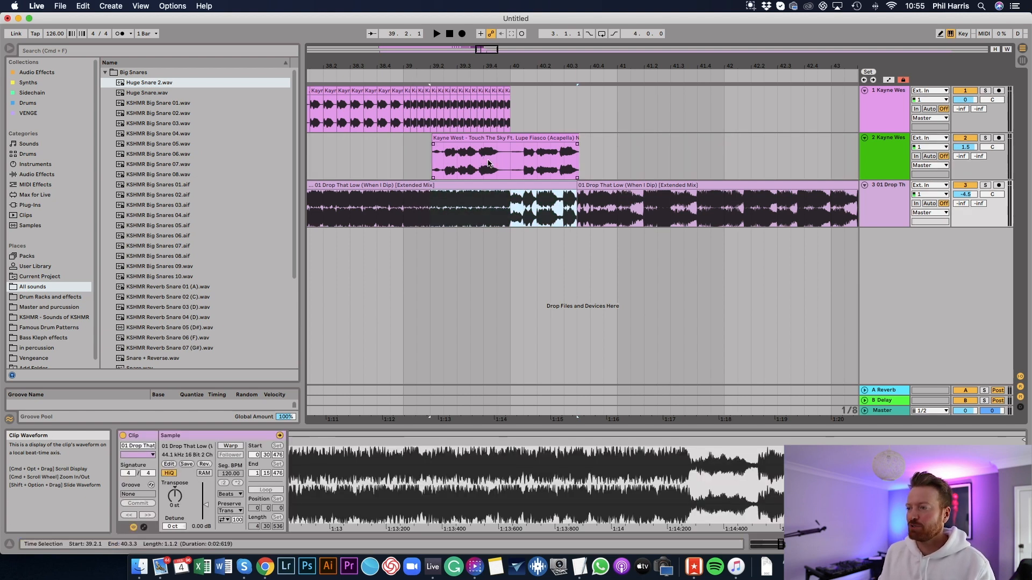
drag(432, 211, 578, 192)
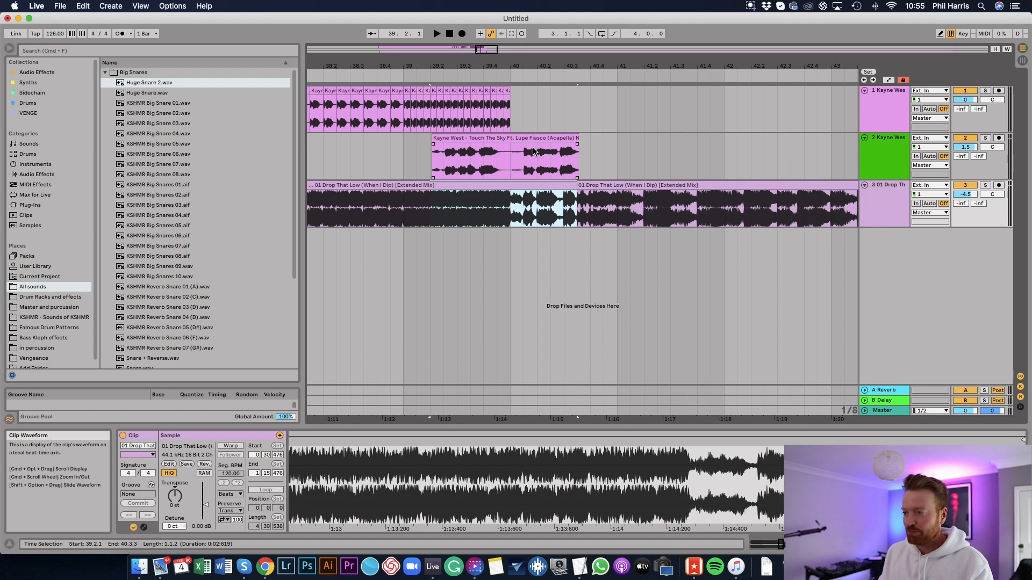
key(super+j)
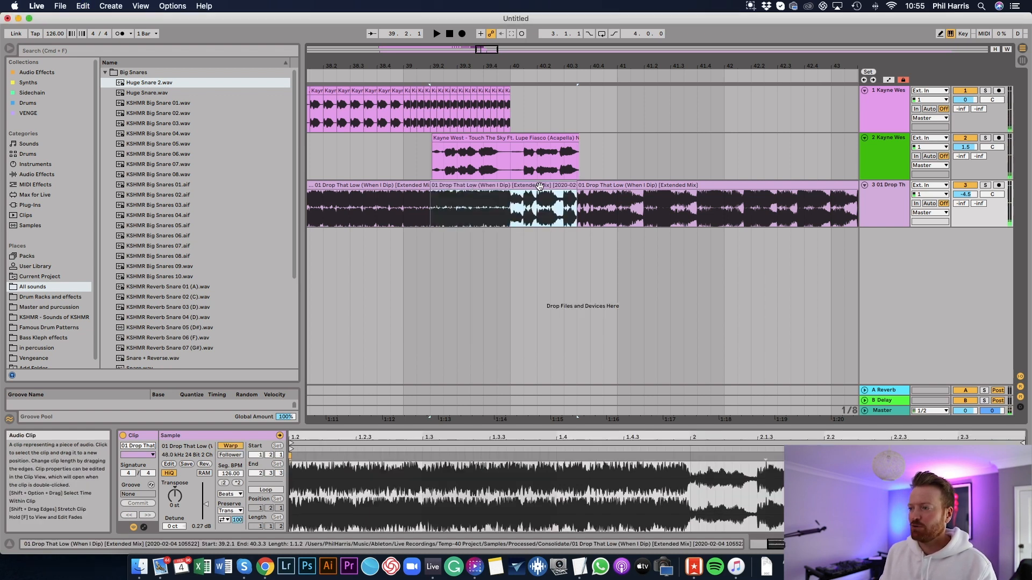
drag(480, 187, 478, 233)
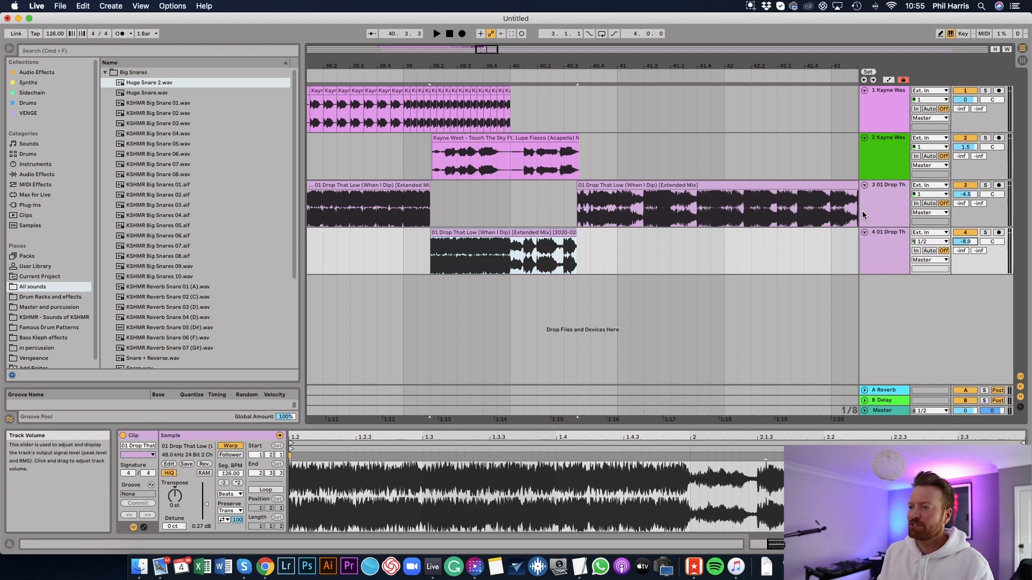
Play the transition from 38.4.3 and lower the volume of track 4, holding the consolidated section, to -10.4 dB
click(389, 165)
key(space)
drag(968, 242, 968, 244)
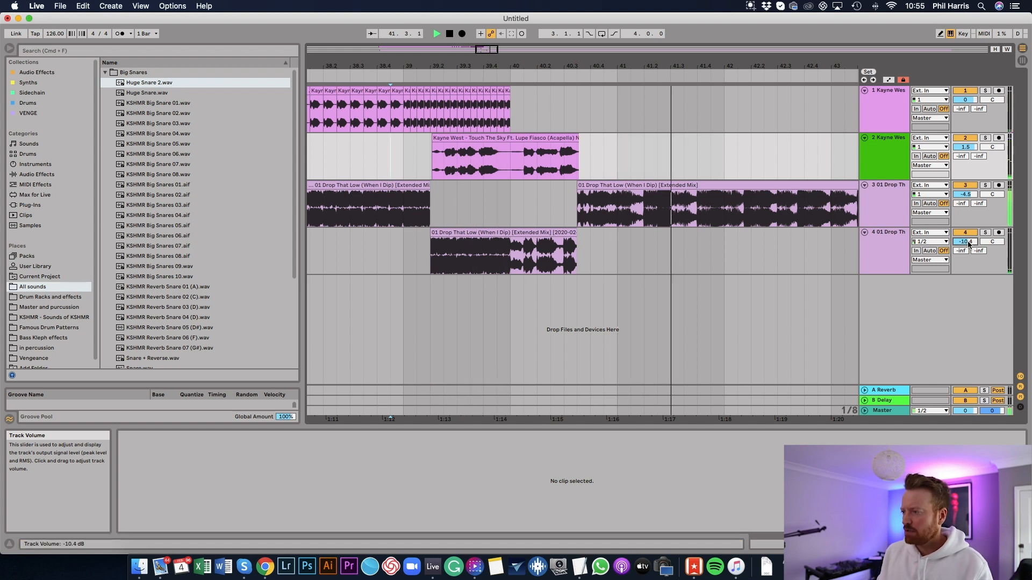
key(space)
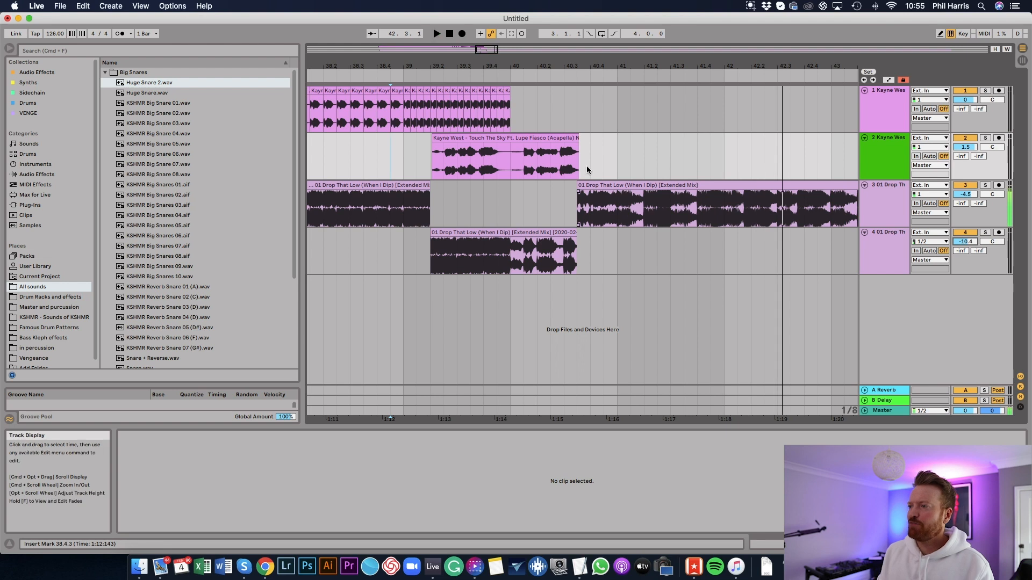
Play the build-up from 27.3.1 and set the volume of Drop That Low on track 3 to -3.6 dB
drag(539, 71, 539, 65)
scroll(532, 141, left, 10)
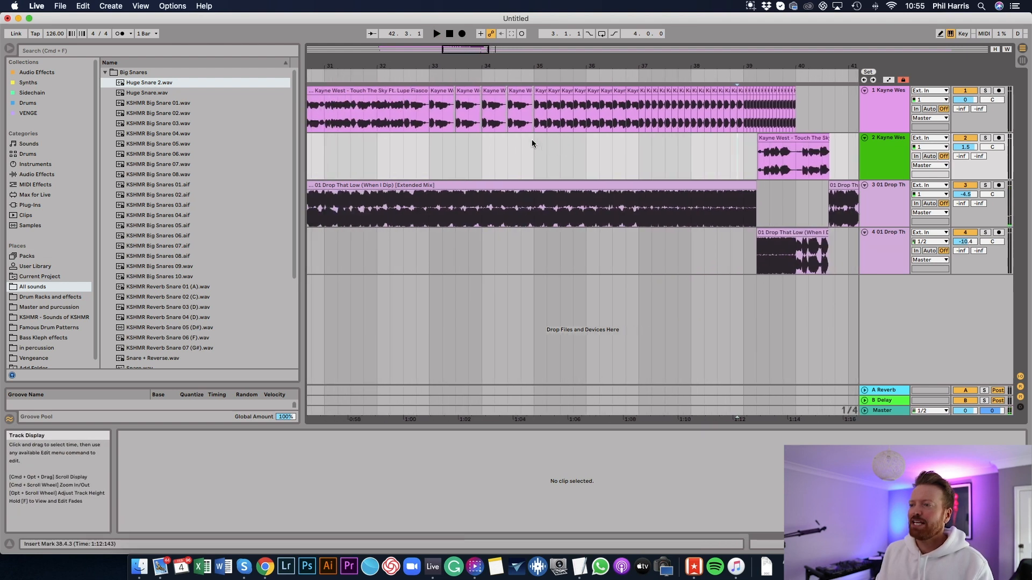
drag(505, 70, 506, 63)
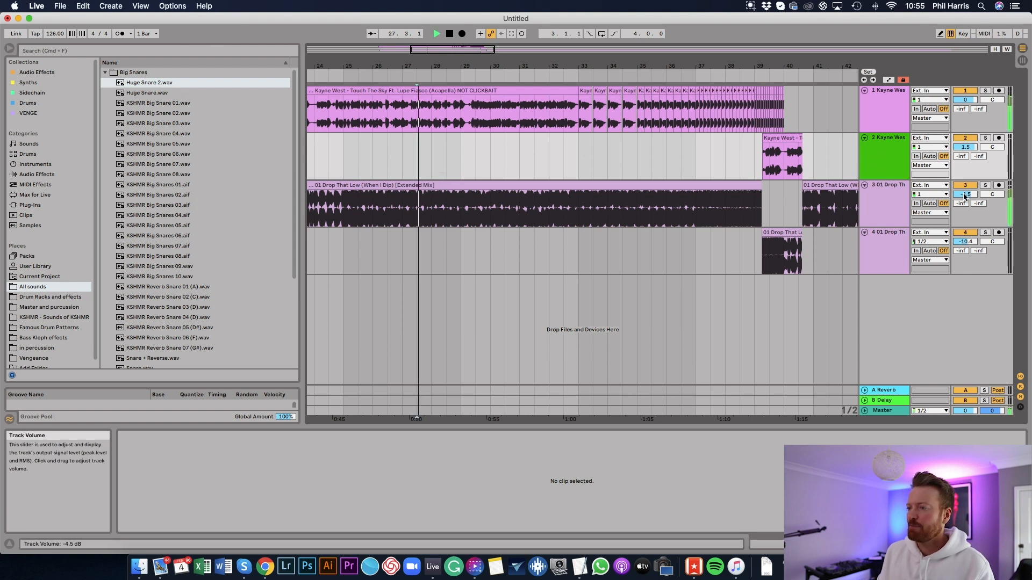
drag(965, 196, 965, 194)
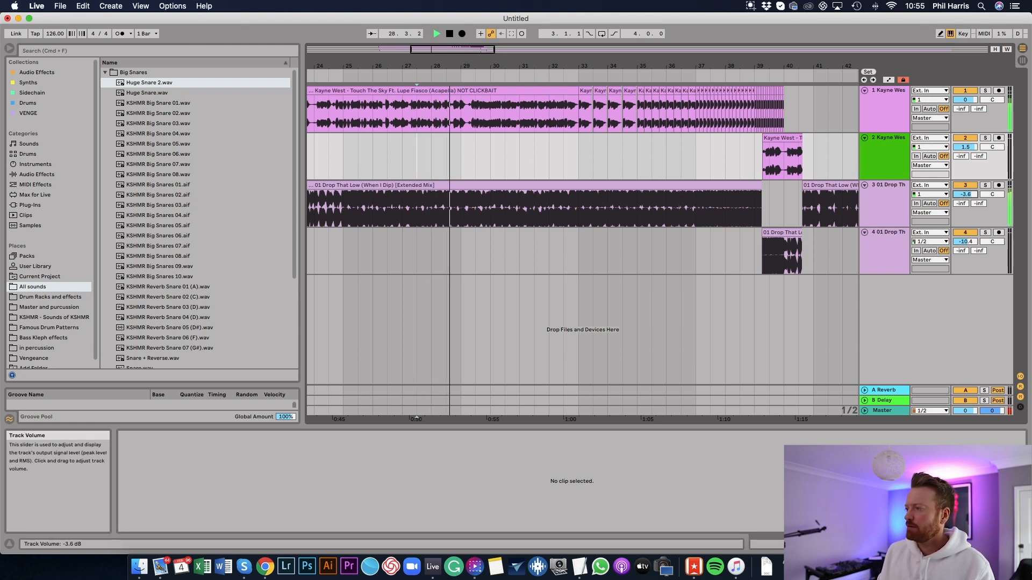
click(889, 102)
key(space)
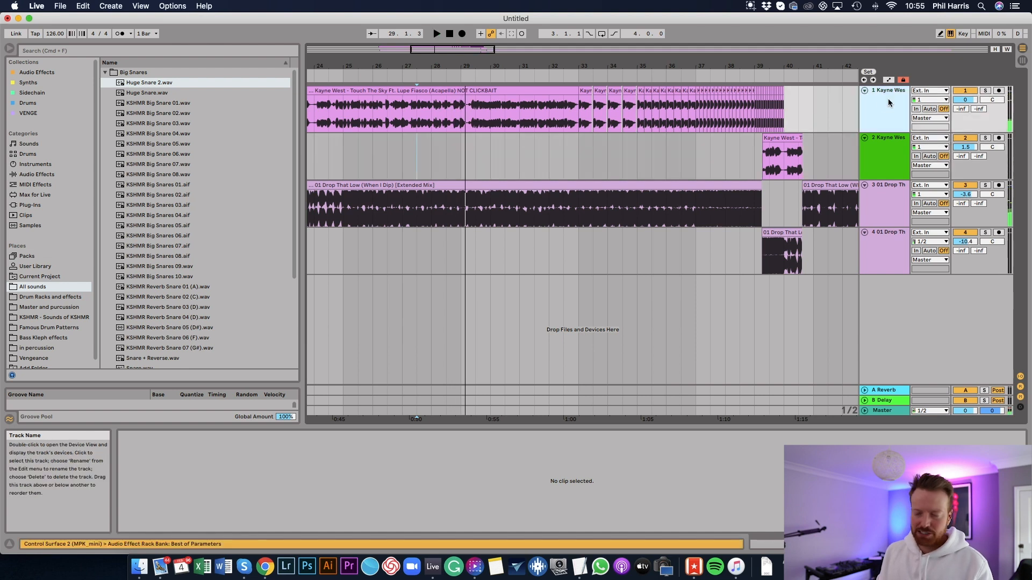
Open the acapella track's devices, activate the effect rack and switch off its EQ Eight
double_click(888, 102)
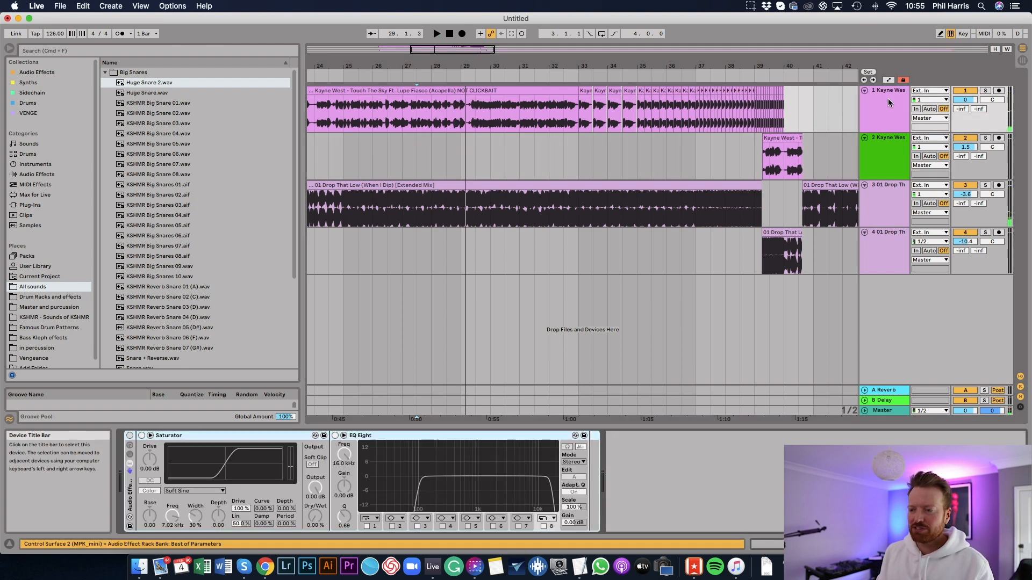
click(130, 436)
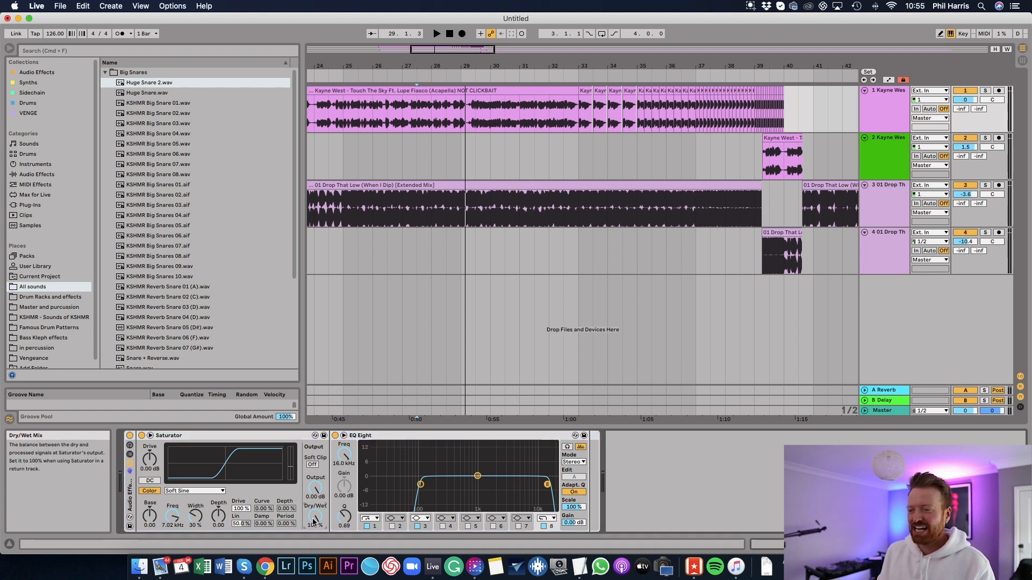
click(335, 435)
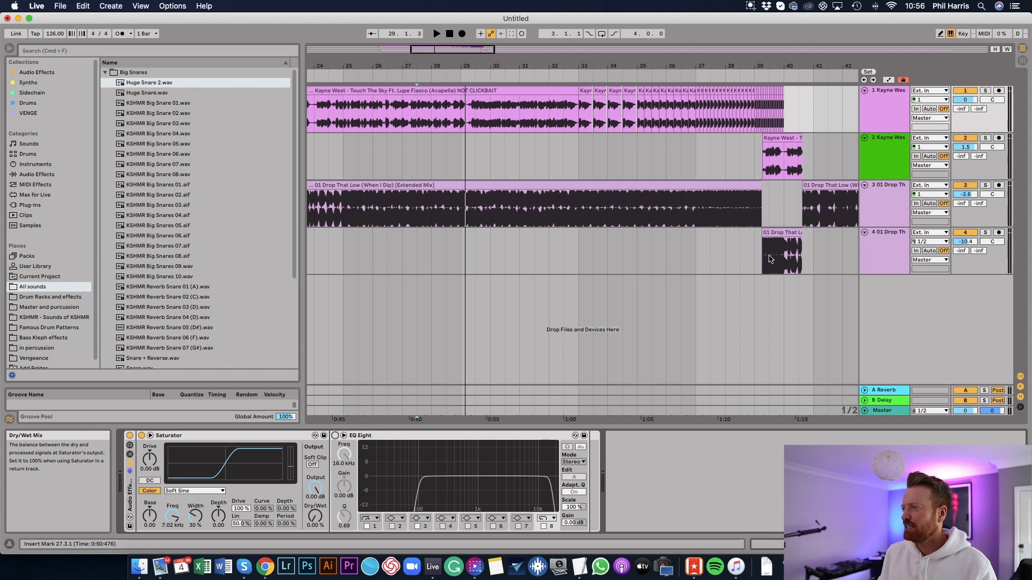
Solo the acapella track and, while auditioning the Saturator, set its curve to Medium Curve and Dry/Wet to 100%
click(985, 91)
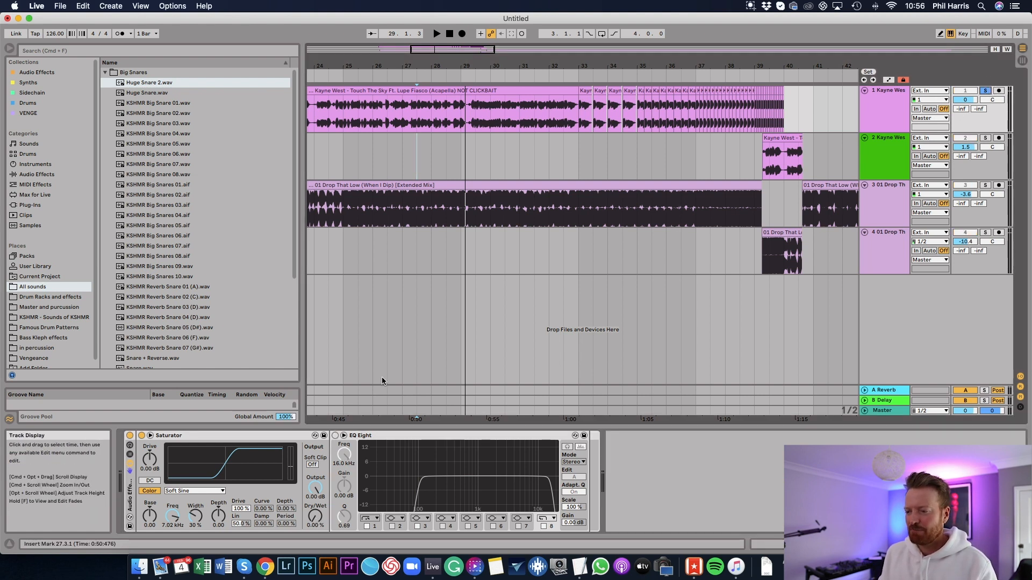
key(space)
drag(316, 515, 316, 446)
key(space)
click(189, 491)
click(185, 501)
drag(316, 517, 316, 448)
key(space)
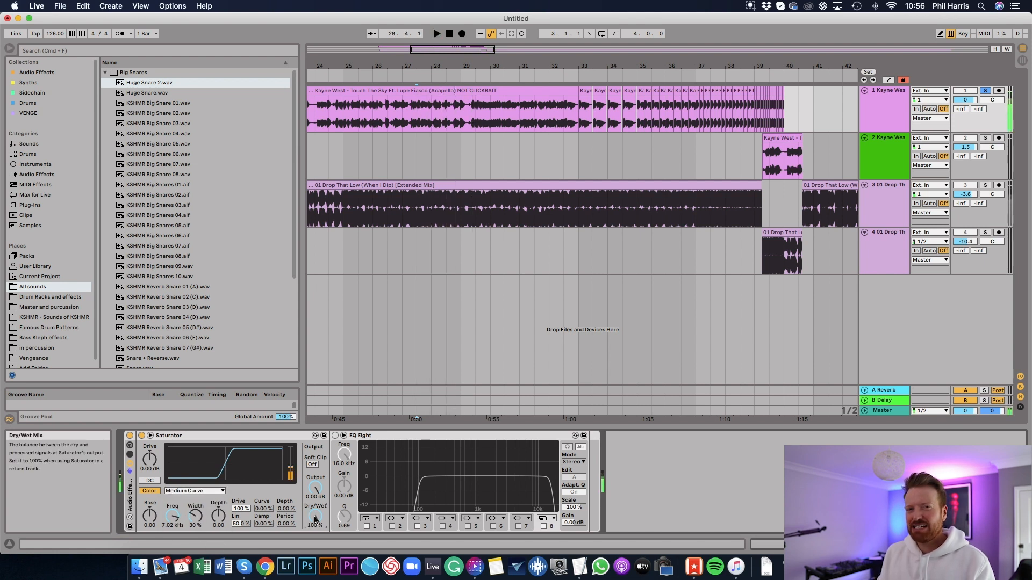
Switch on the acapella's EQ Eight, set its low-cut frequency to 129 Hz and play the result
click(334, 436)
drag(420, 484, 425, 485)
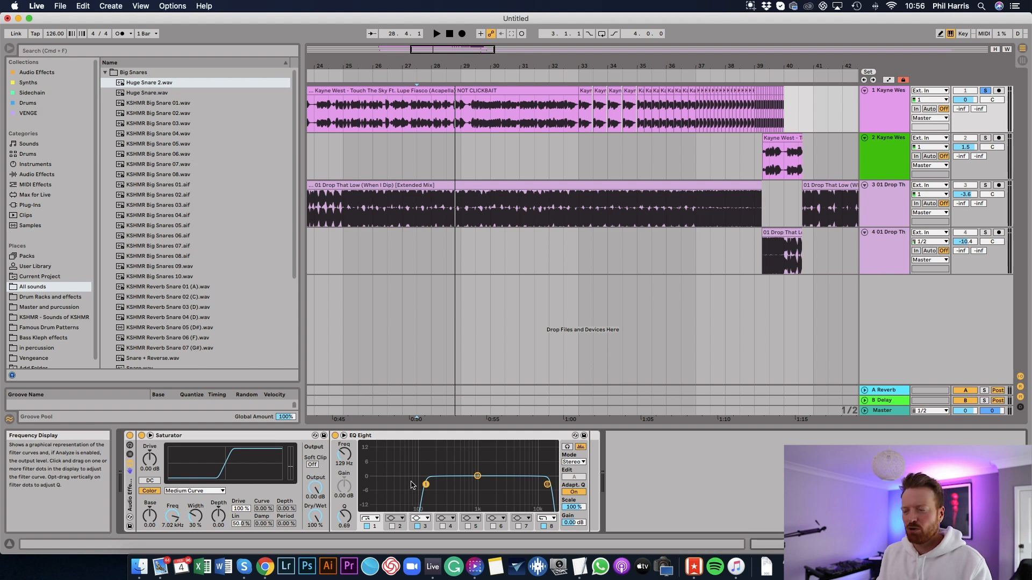
key(space)
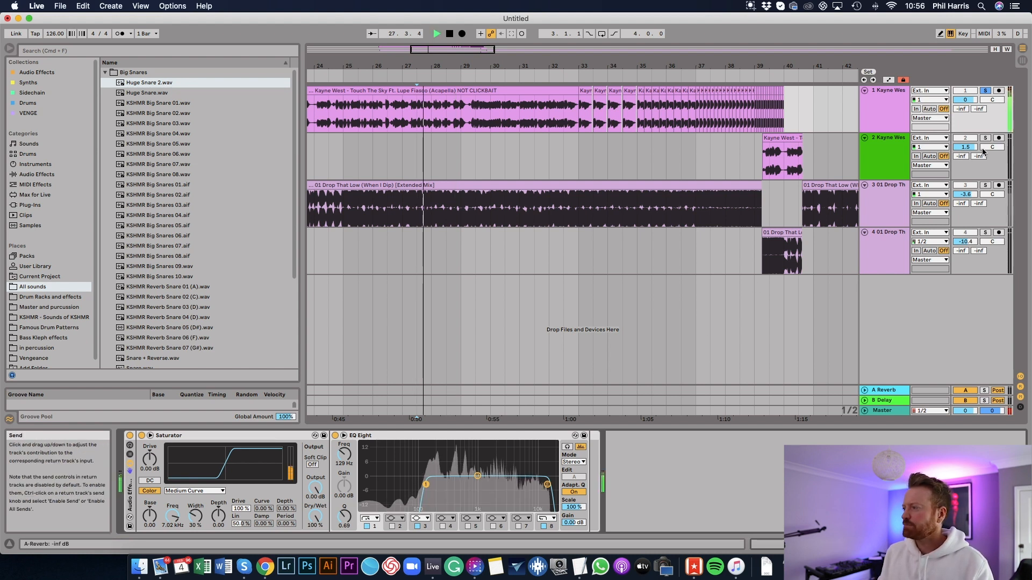
Unsolo the acapella track and raise the volume of Drop That Low on track 3 to -2.2 dB during playback
click(989, 91)
key(space)
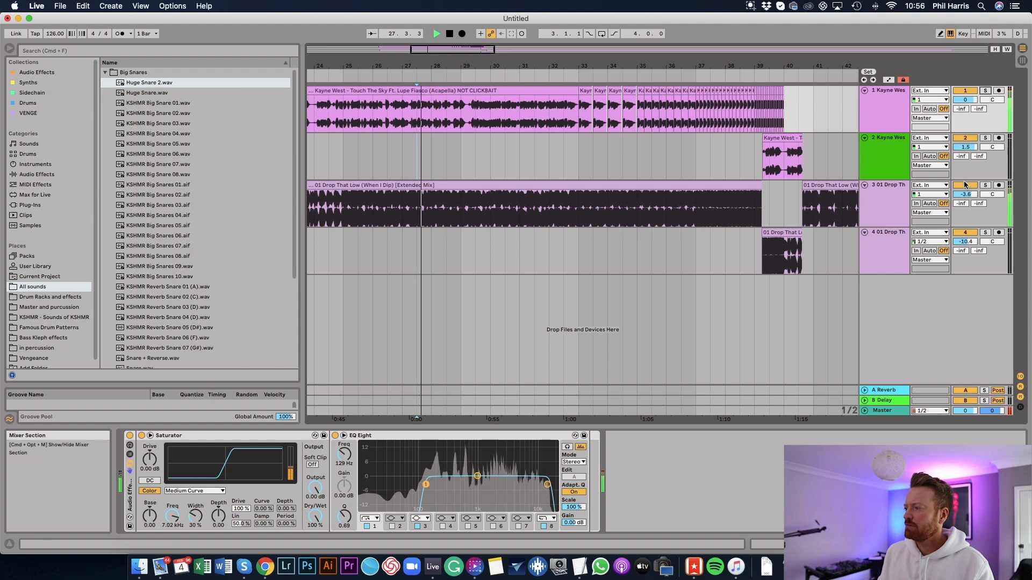
drag(965, 197, 965, 191)
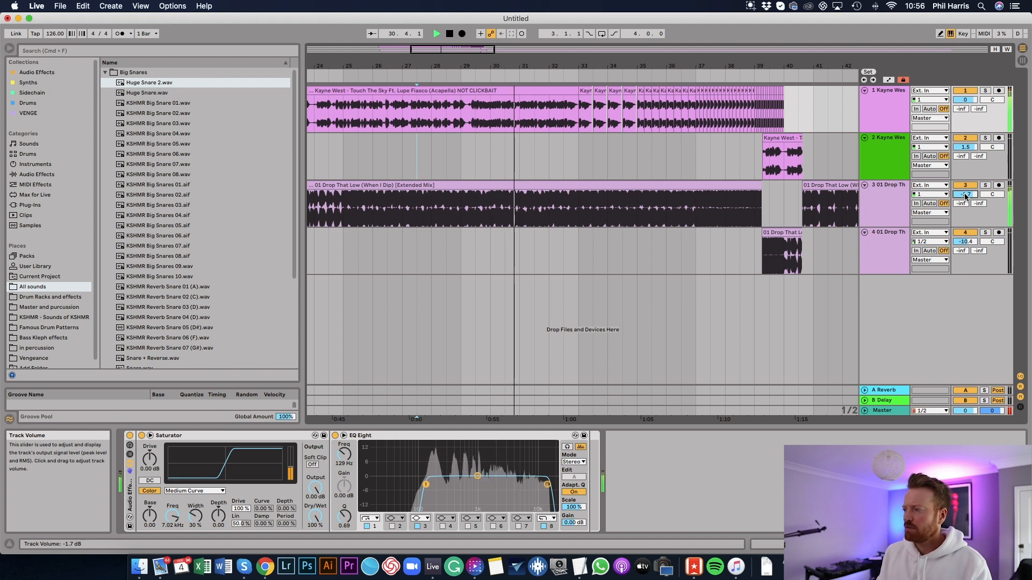
key(space)
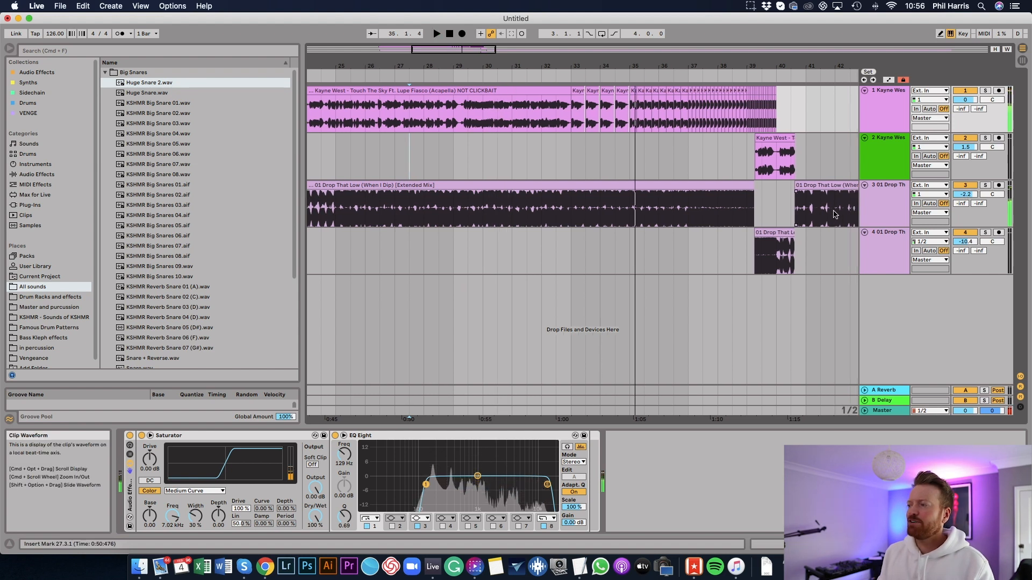
Move the Drop That Low drop clip from 40.3.3 onto a new track 5, starting at 40.3.1, and play the transition
scroll(806, 204, right, 3)
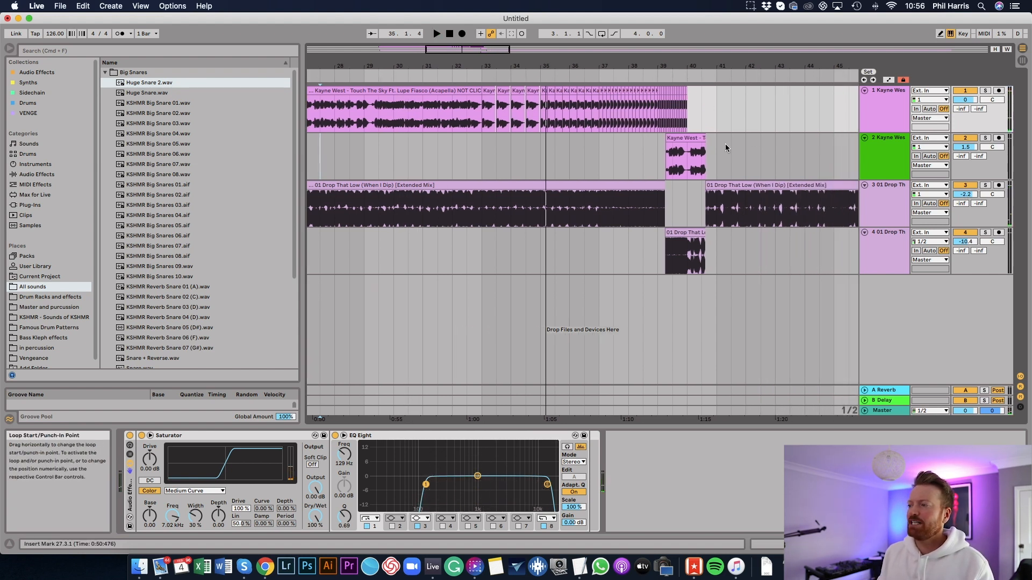
click(730, 186)
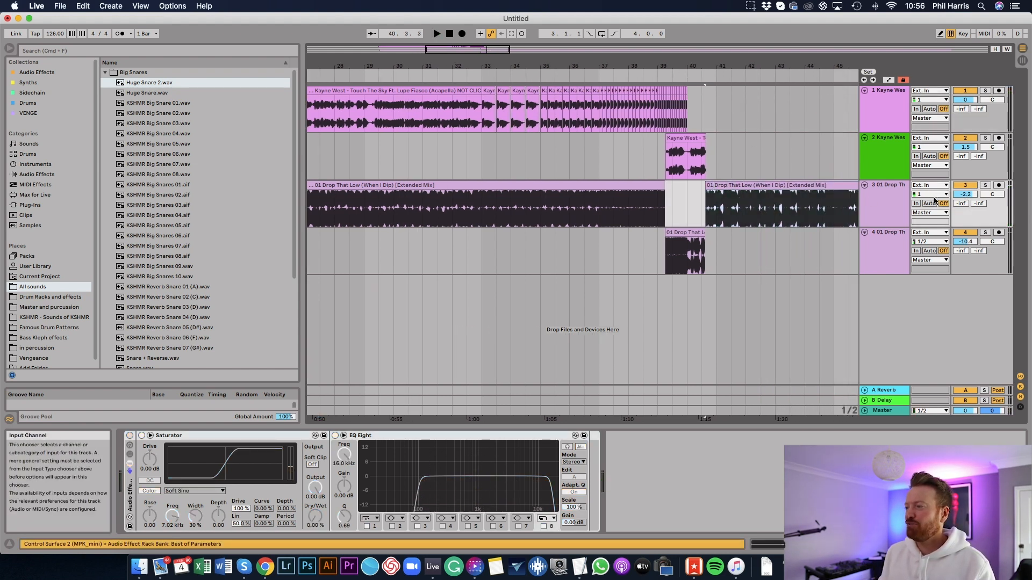
drag(766, 186, 761, 285)
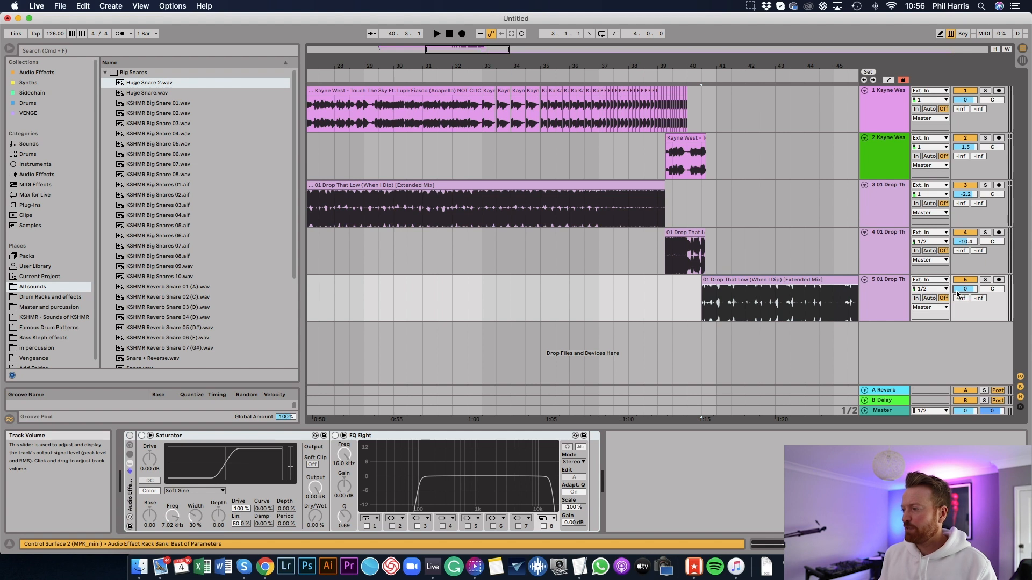
key(space)
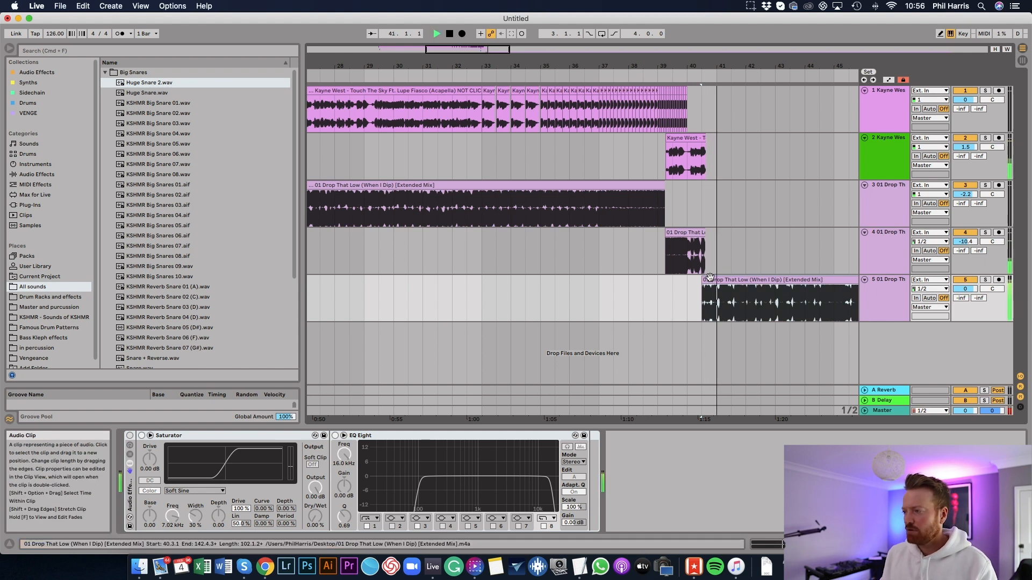
key(space)
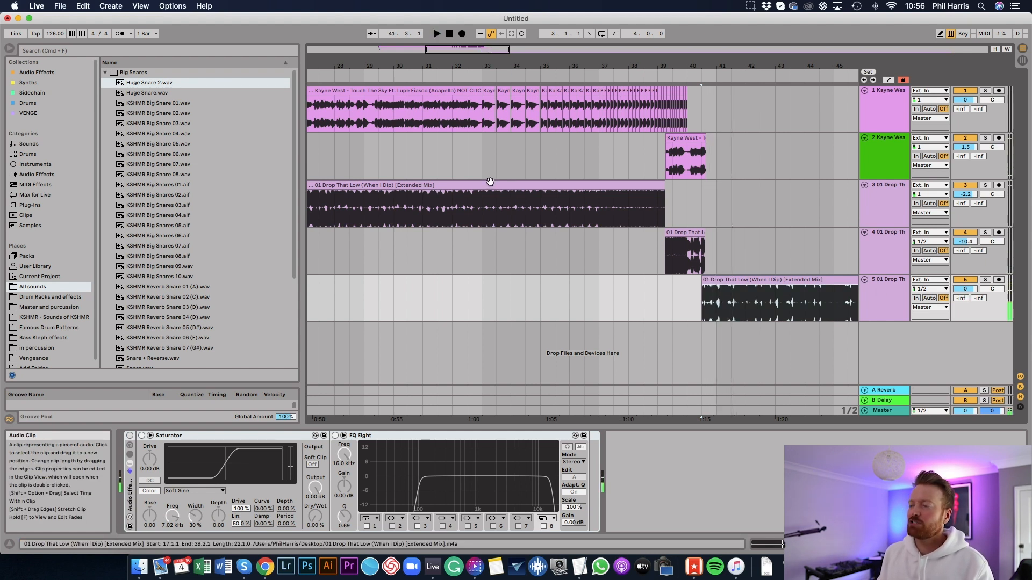
click(419, 148)
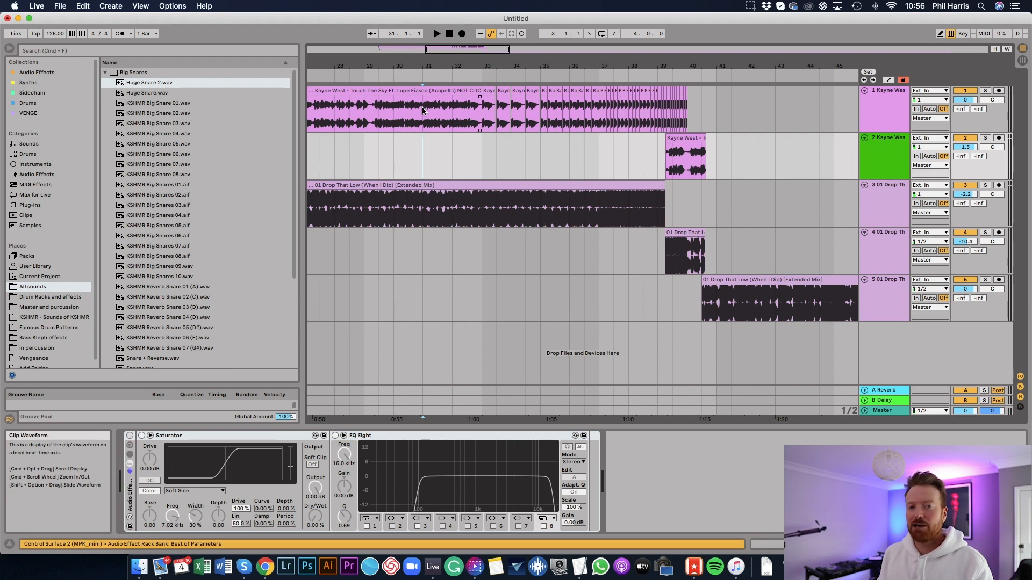
click(438, 185)
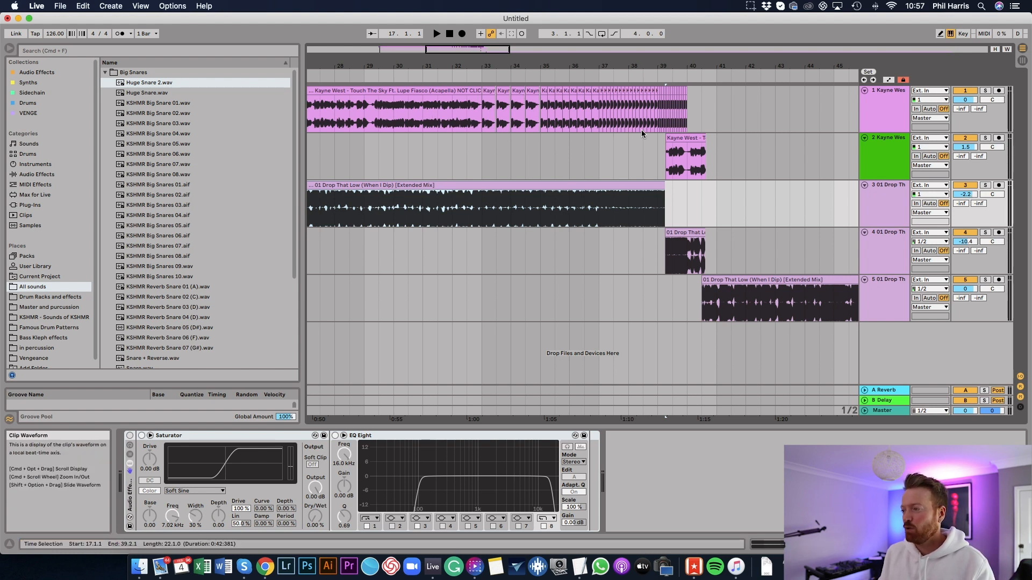
click(680, 155)
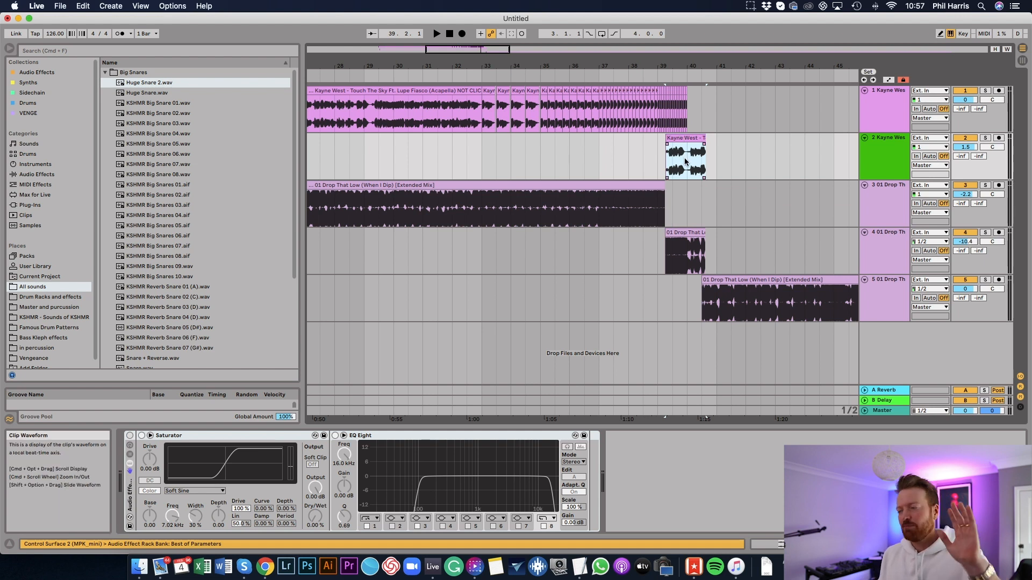
click(686, 248)
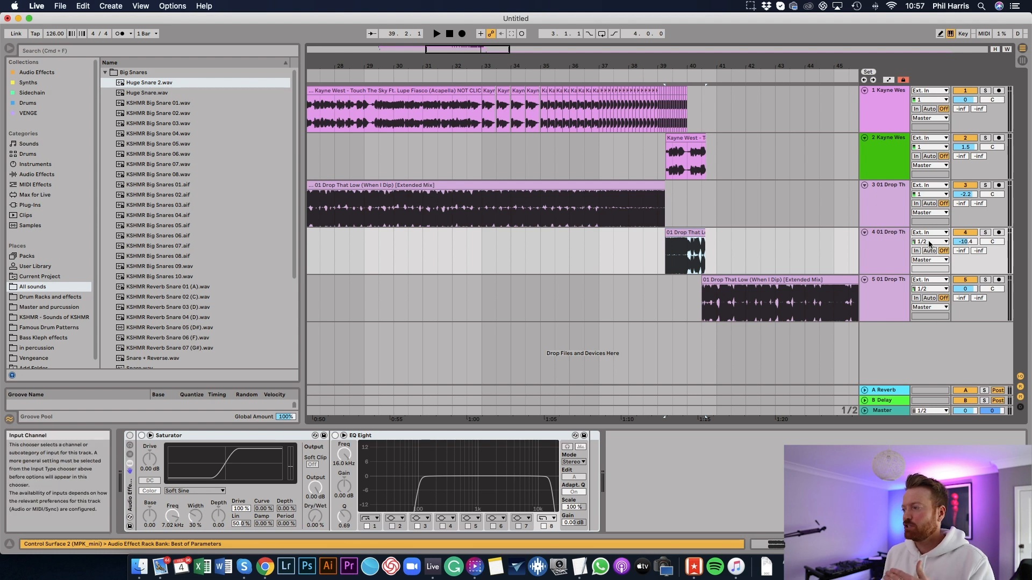
click(727, 280)
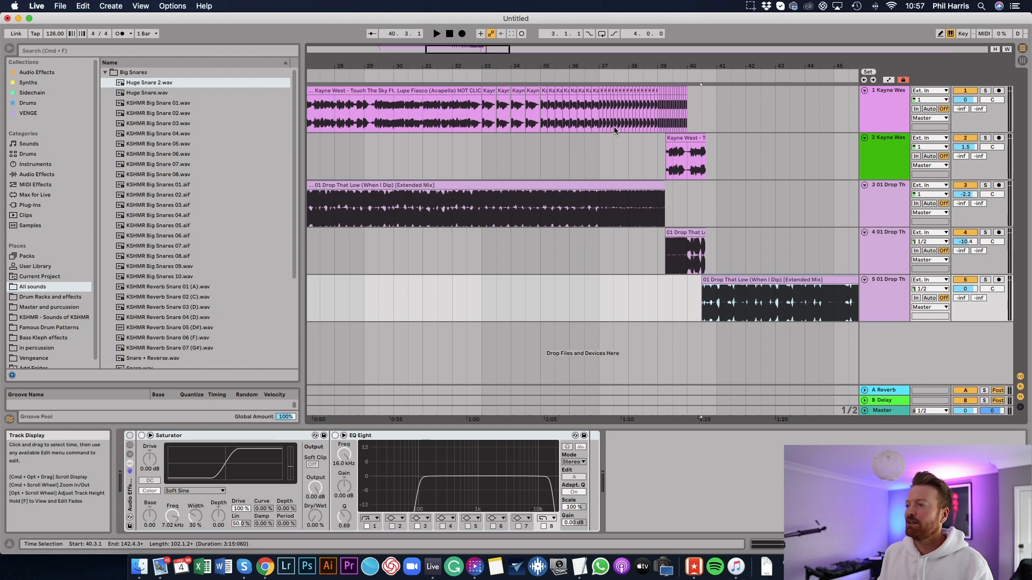
click(875, 95)
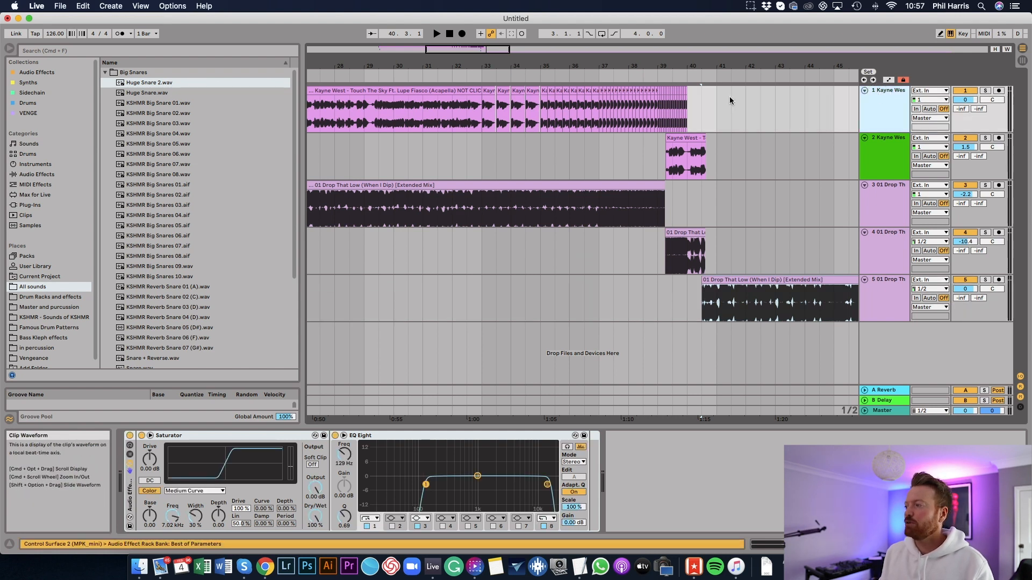
Solo the acapella track on track 1 and play its chopped build-up from bar 35
click(984, 91)
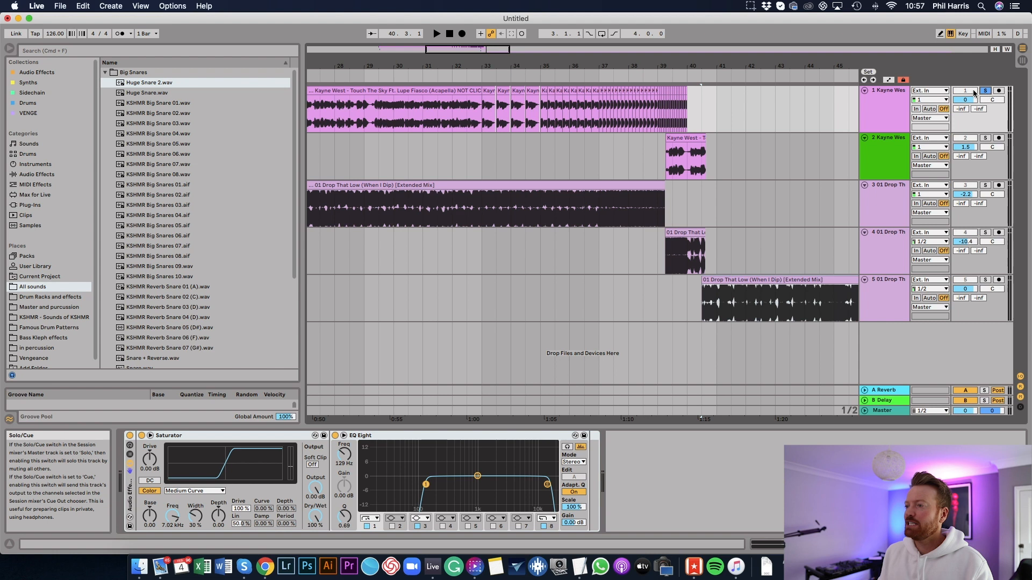
click(541, 114)
key(space)
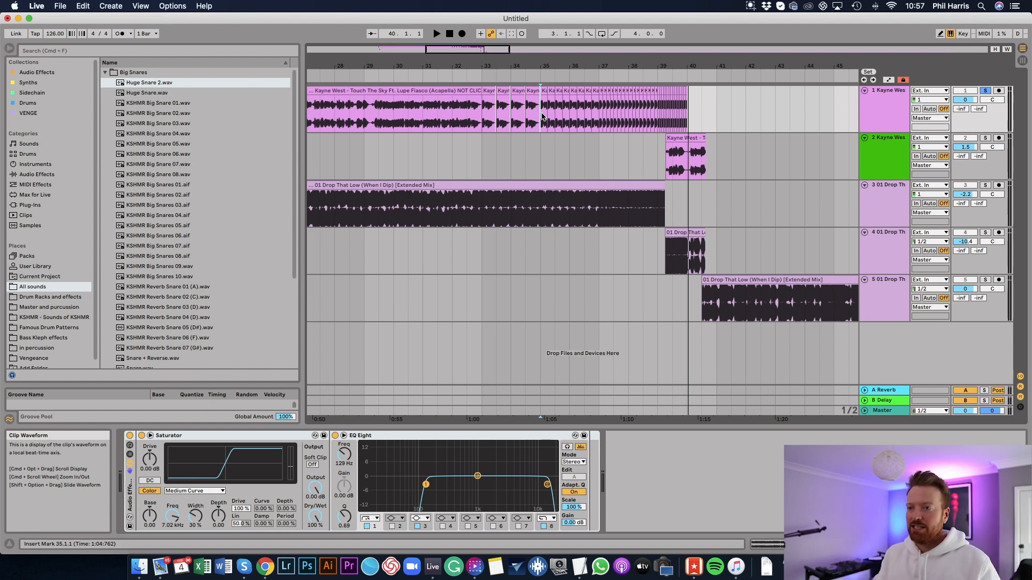
Add a Reverb to the acapella track after the EQ Eight and set its Dry/Wet to 0%
click(49, 175)
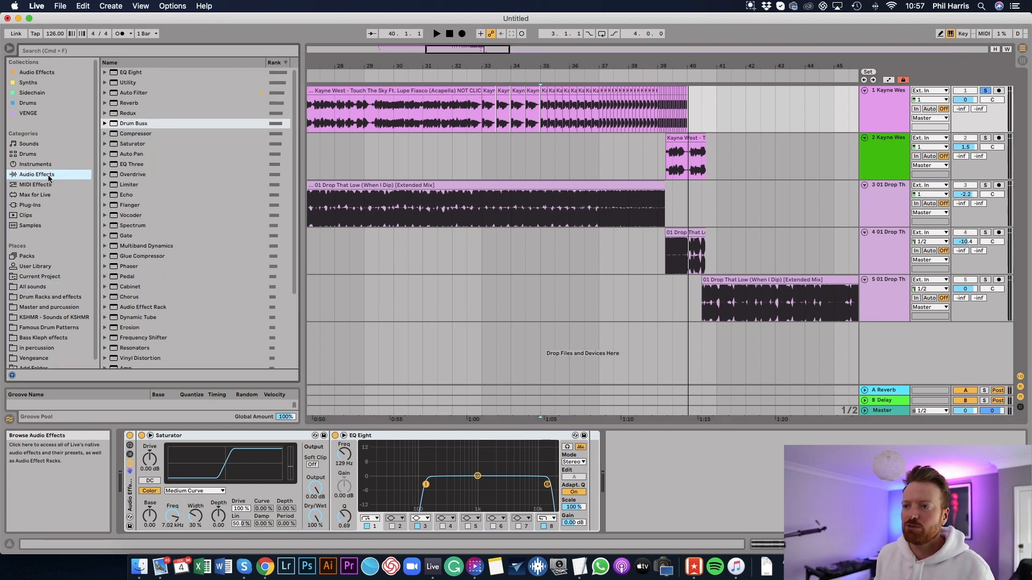
click(132, 104)
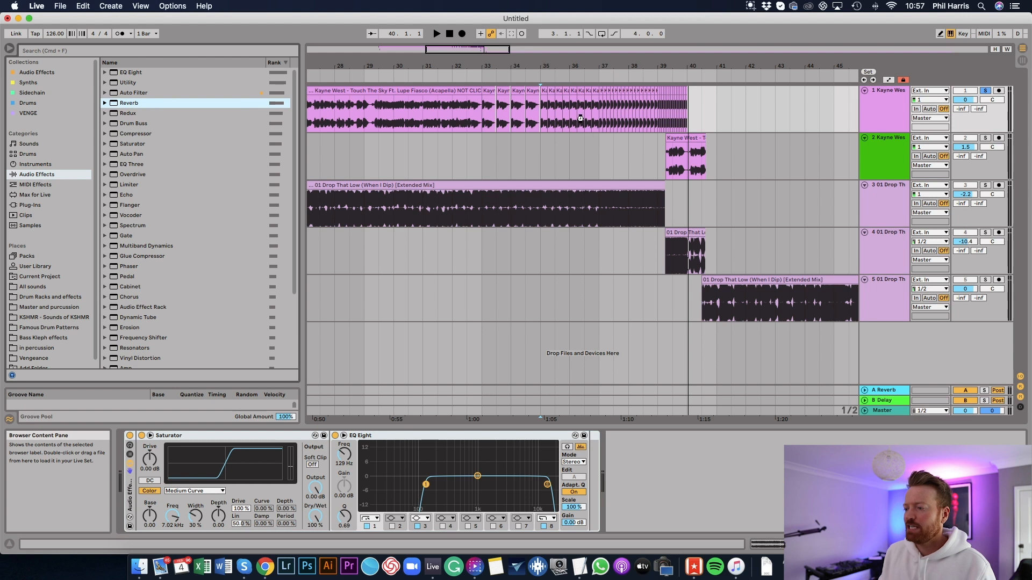
click(857, 517)
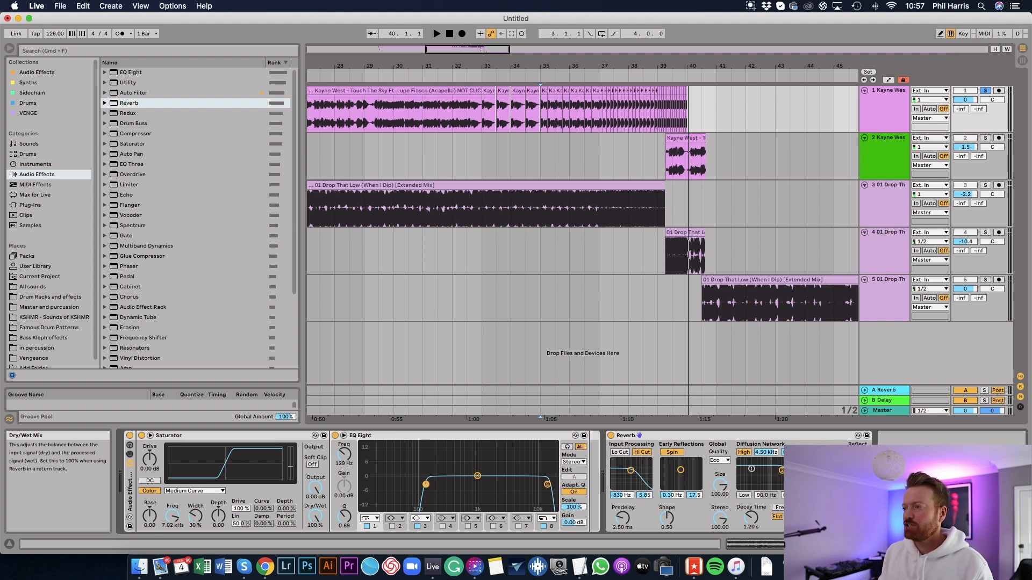
Automate the acapella's Reverb Dry/Wet to ramp up from 0% just after bar 37 to the end of the chops at bar 40, auditioning it
click(888, 80)
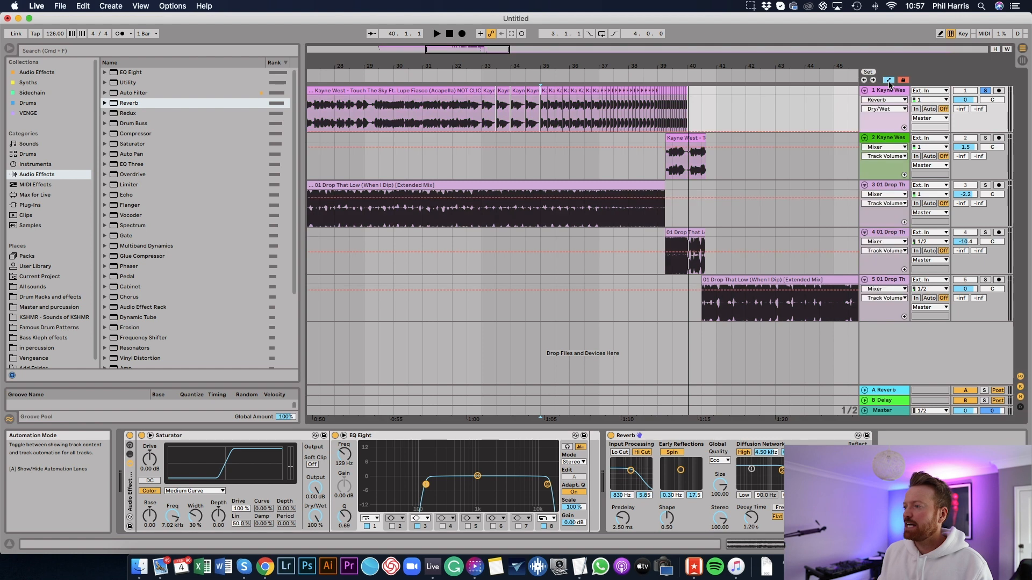
click(599, 131)
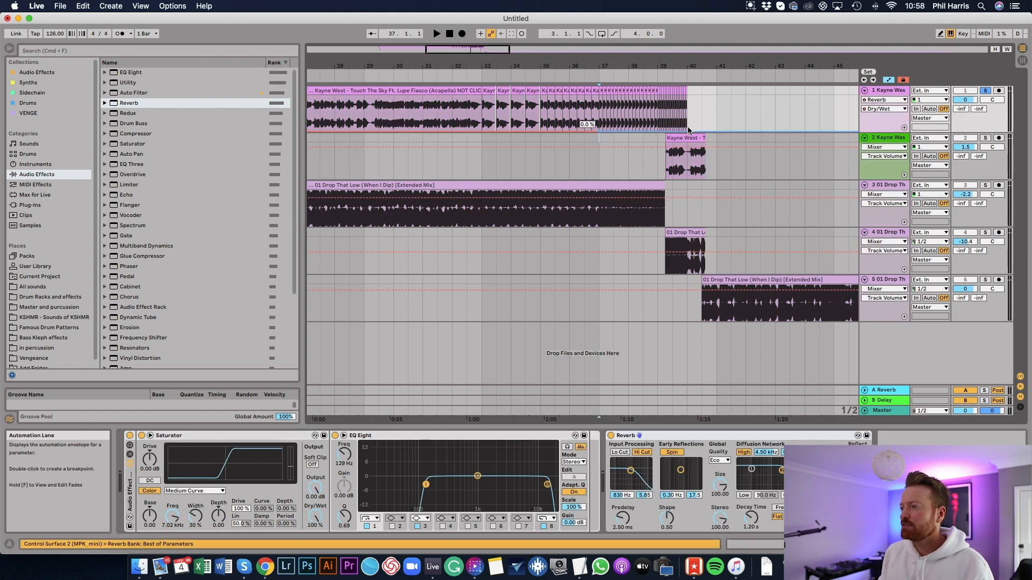
drag(687, 131, 687, 115)
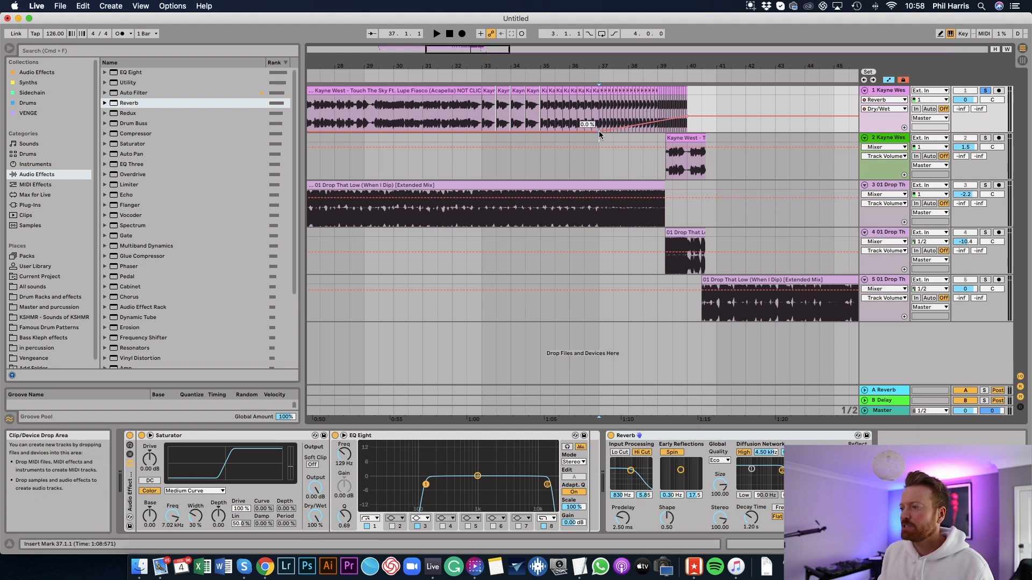
drag(599, 131, 614, 131)
click(613, 79)
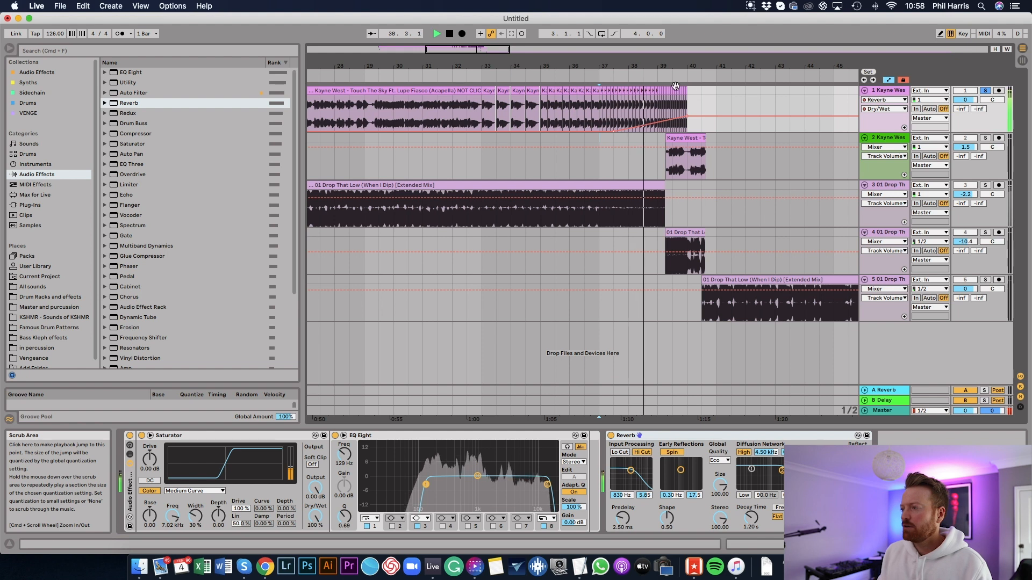
drag(686, 117, 687, 108)
key(space)
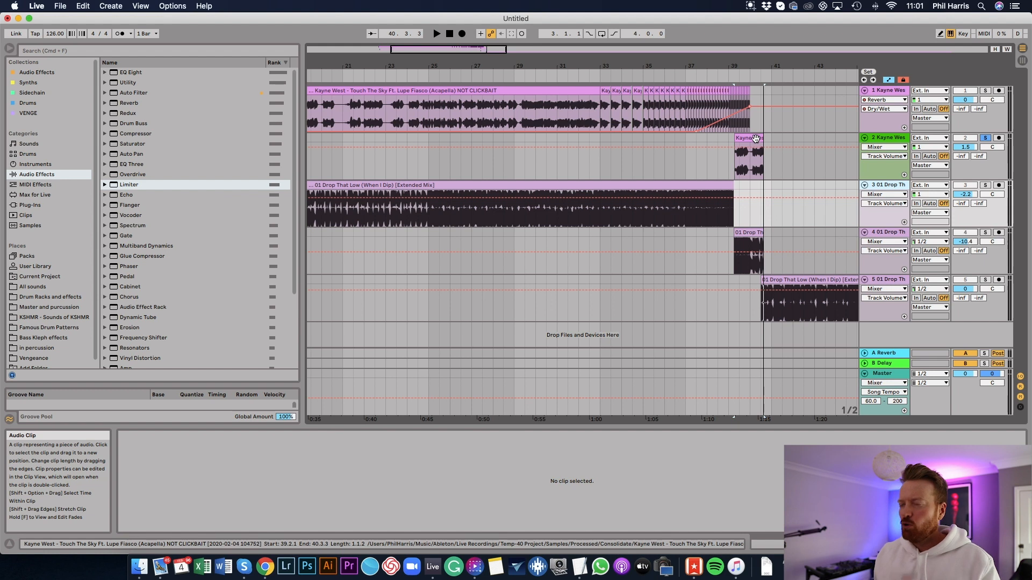
Play the short soloed vocal clip on track 2 and duplicate that track
click(755, 138)
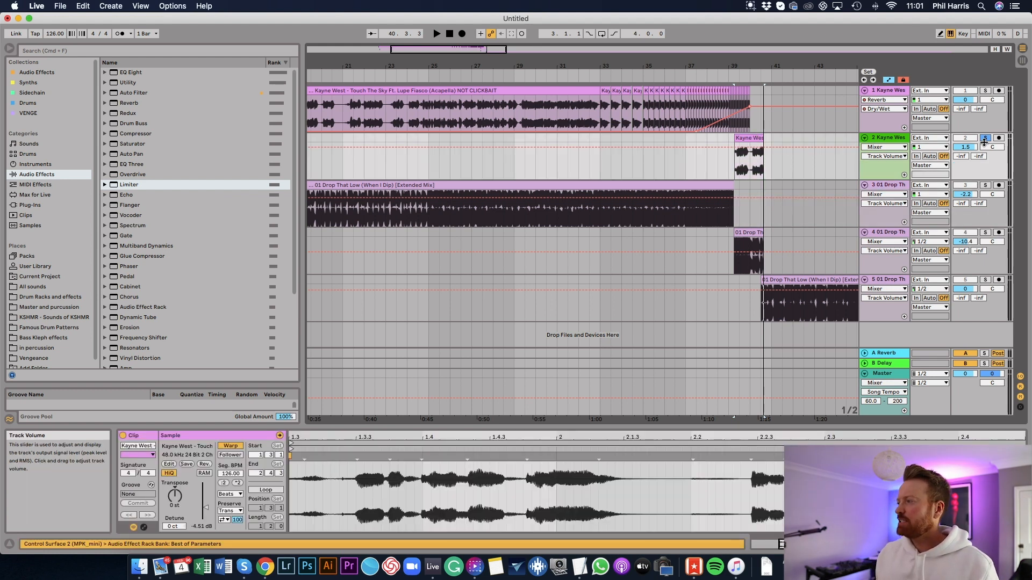
key(space)
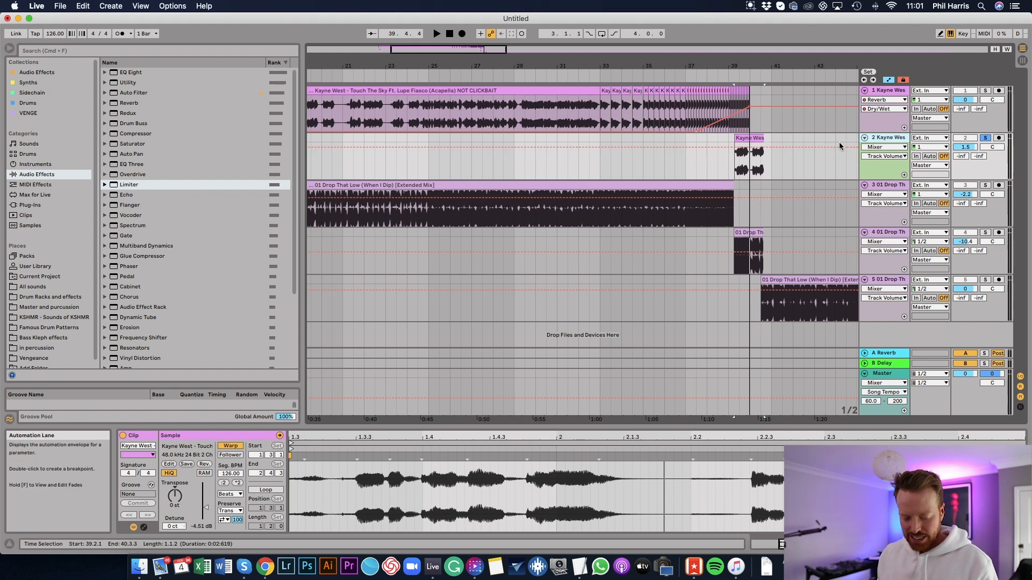
click(876, 140)
key(super+d)
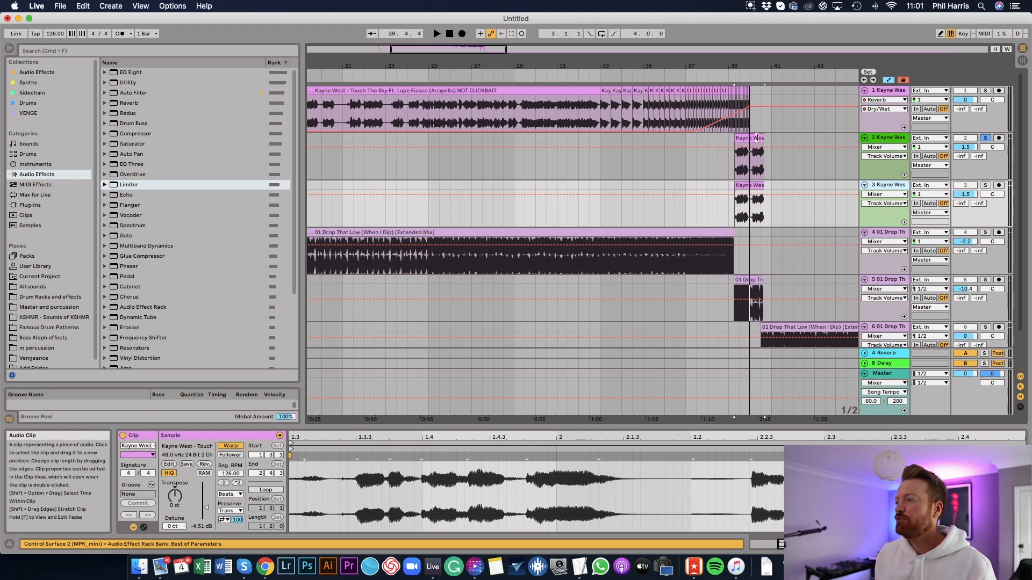
Transpose the duplicated vocal clip on track 3 to -12 st, solo that track and play it
click(757, 185)
click(984, 186)
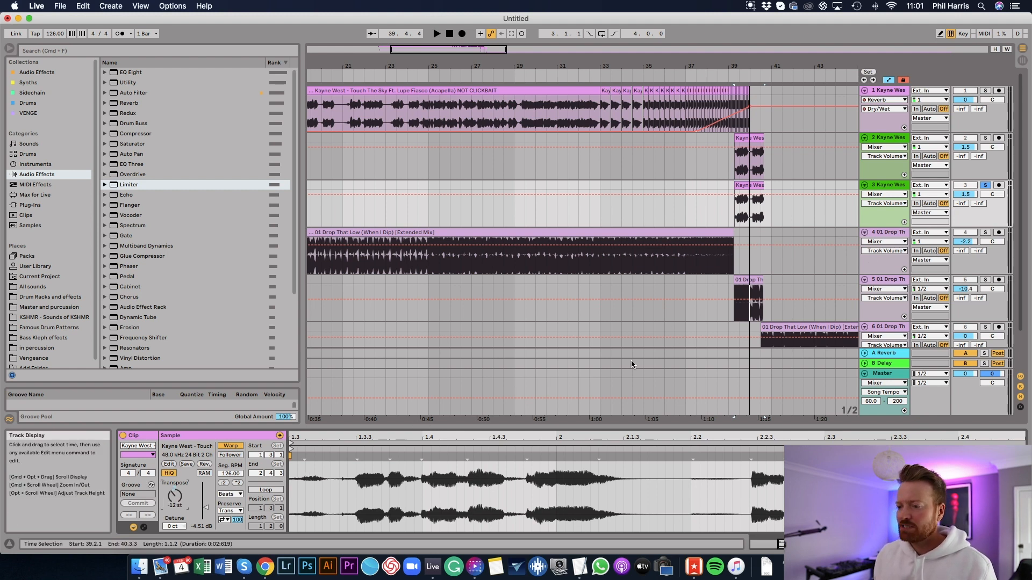
click(745, 185)
key(space)
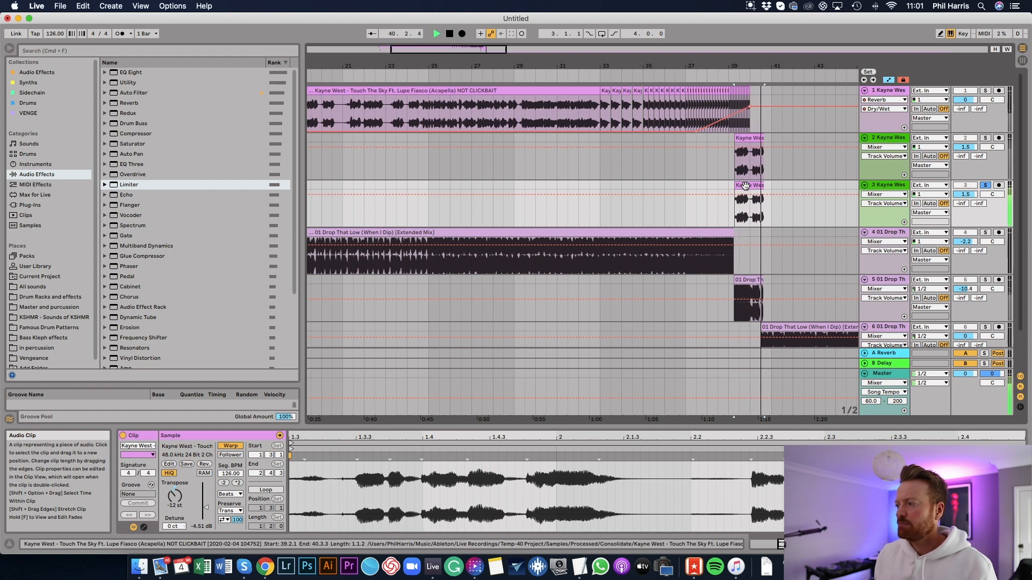
key(space)
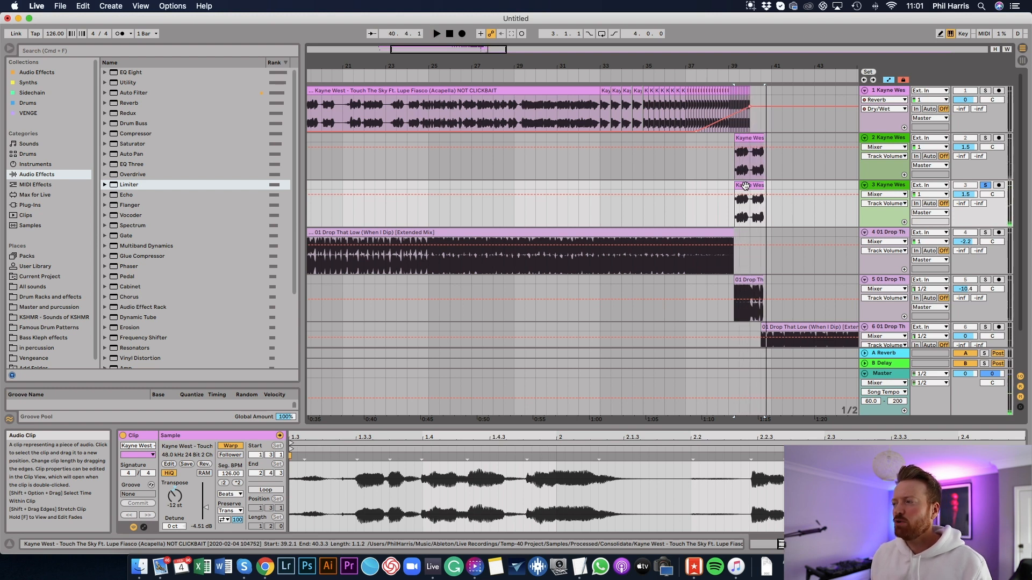
Change the warp mode of the track 3 vocal clip to Complex and play it back
click(230, 494)
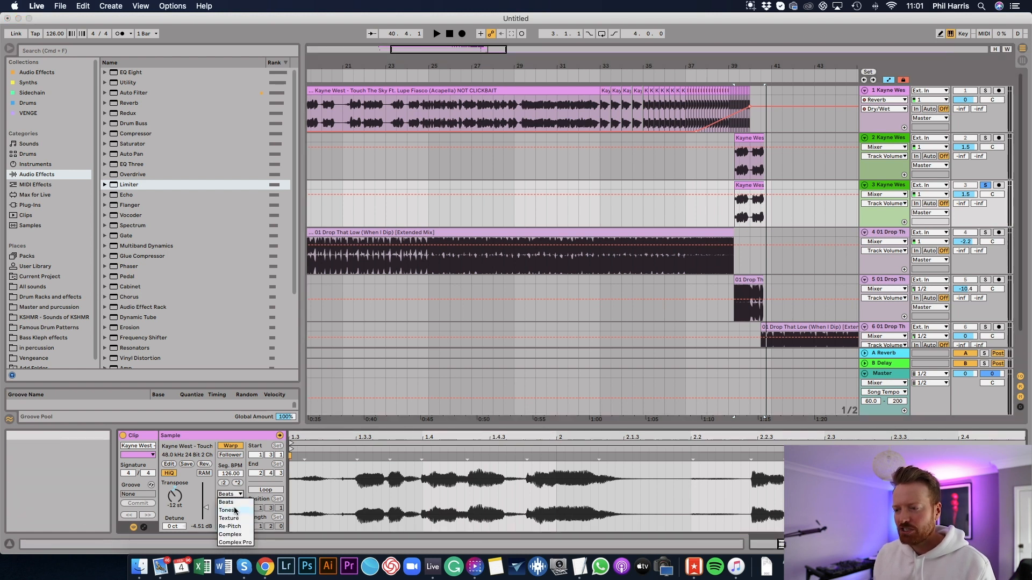
click(233, 534)
key(space)
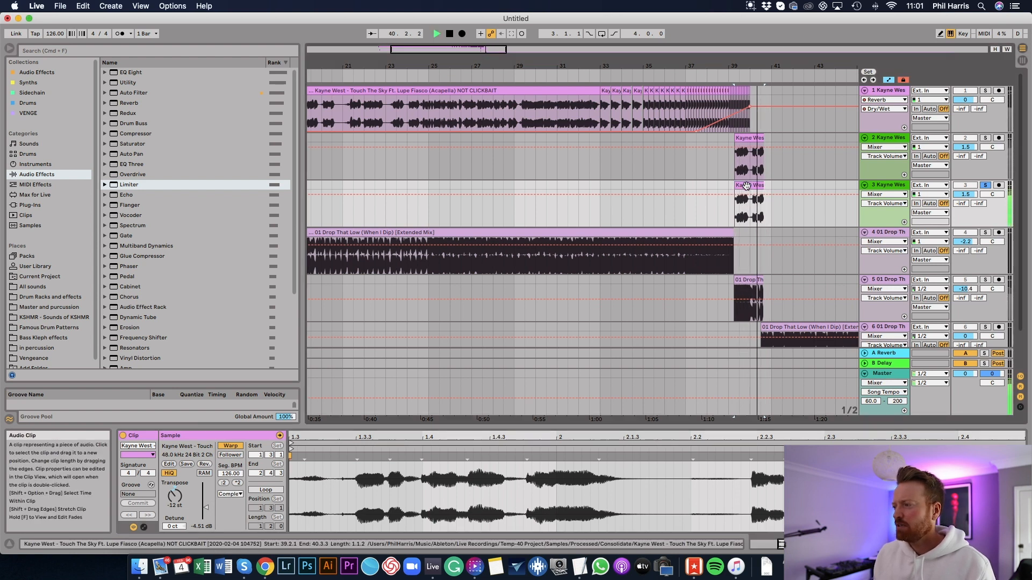
key(space)
Solo track 2 together with track 3, set track 3's volume to 0.3 dB while playing both vocals, and unsolo them
click(985, 138)
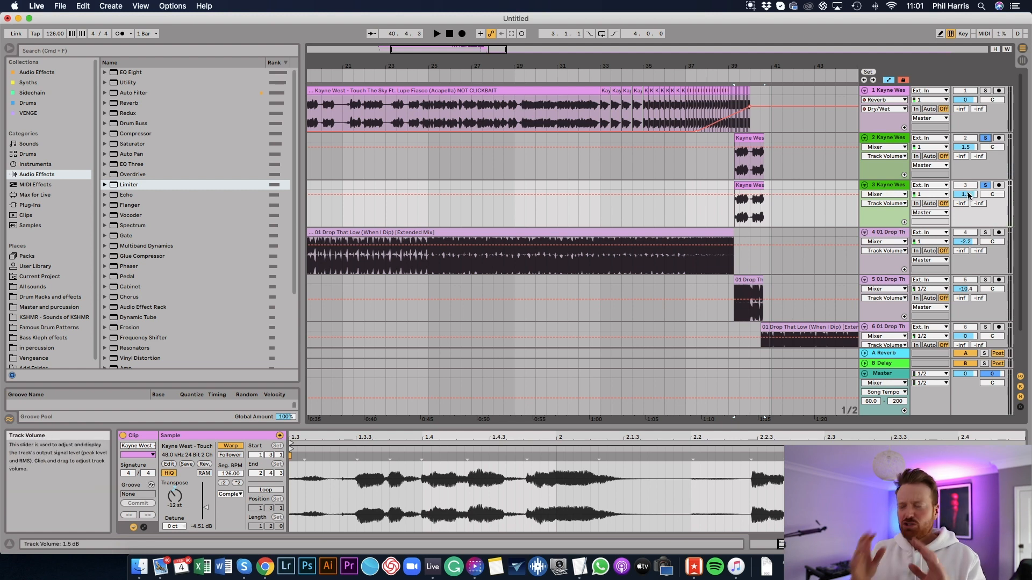
drag(965, 194, 965, 203)
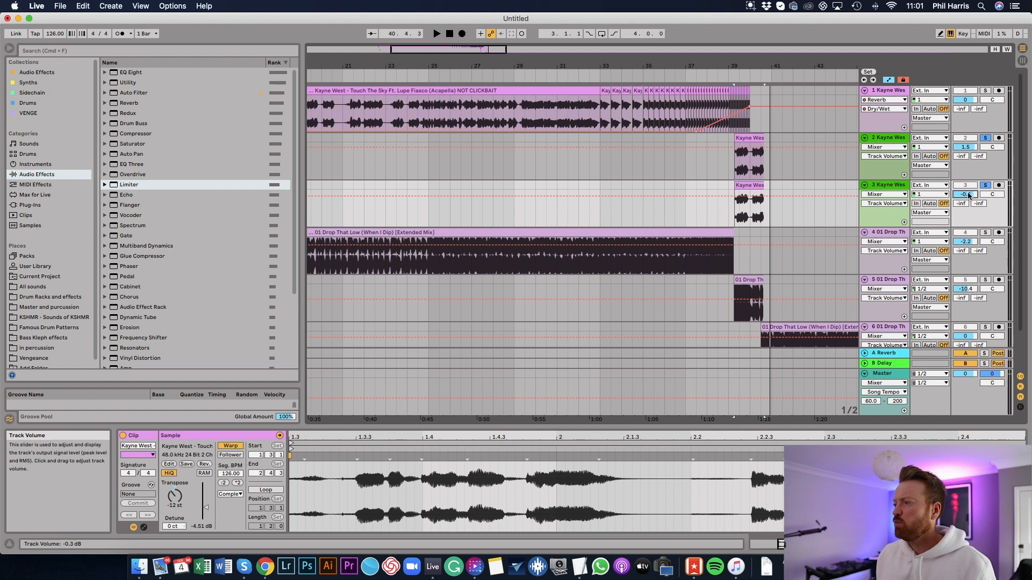
key(space)
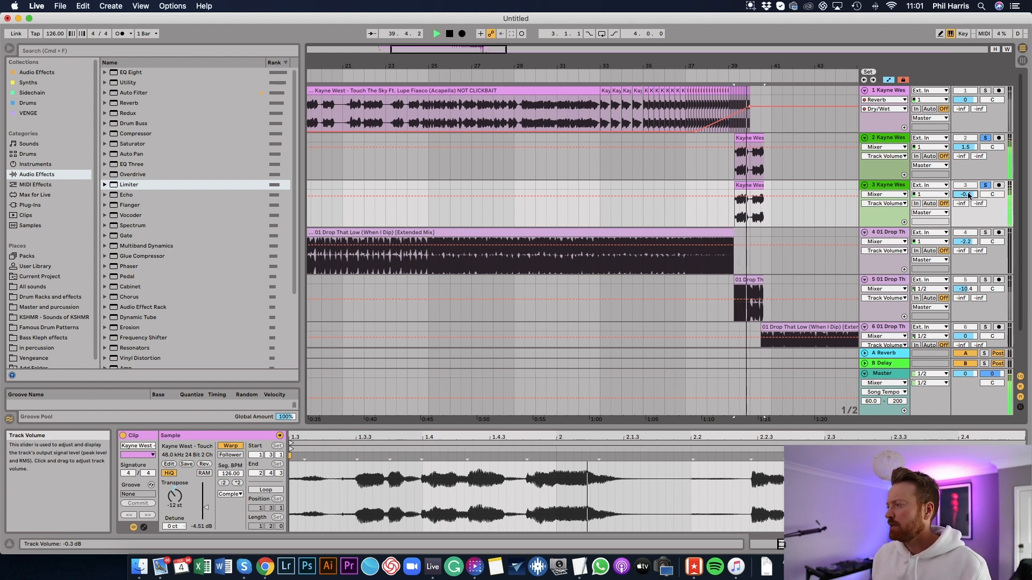
drag(968, 195, 967, 192)
key(space)
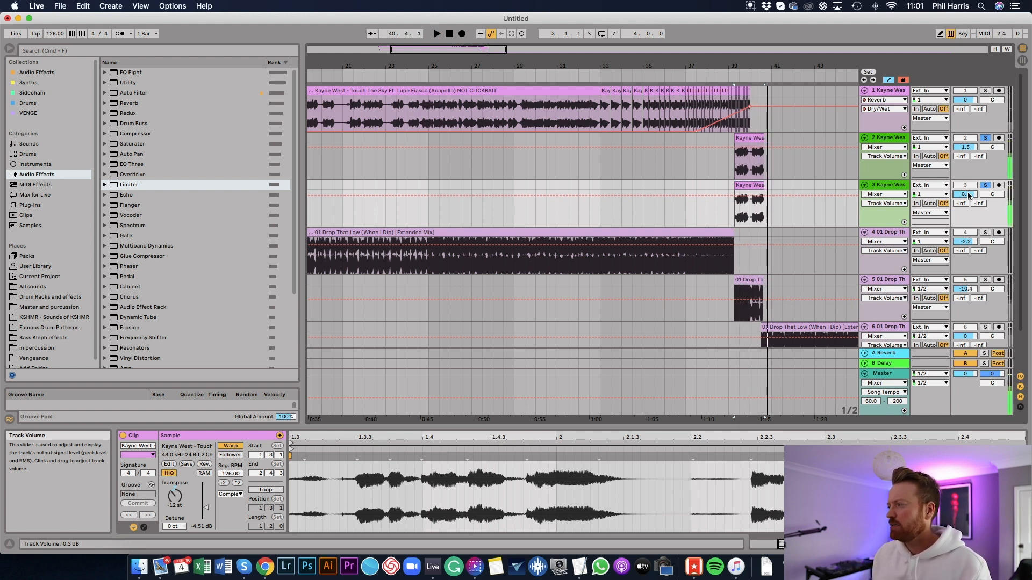
click(985, 138)
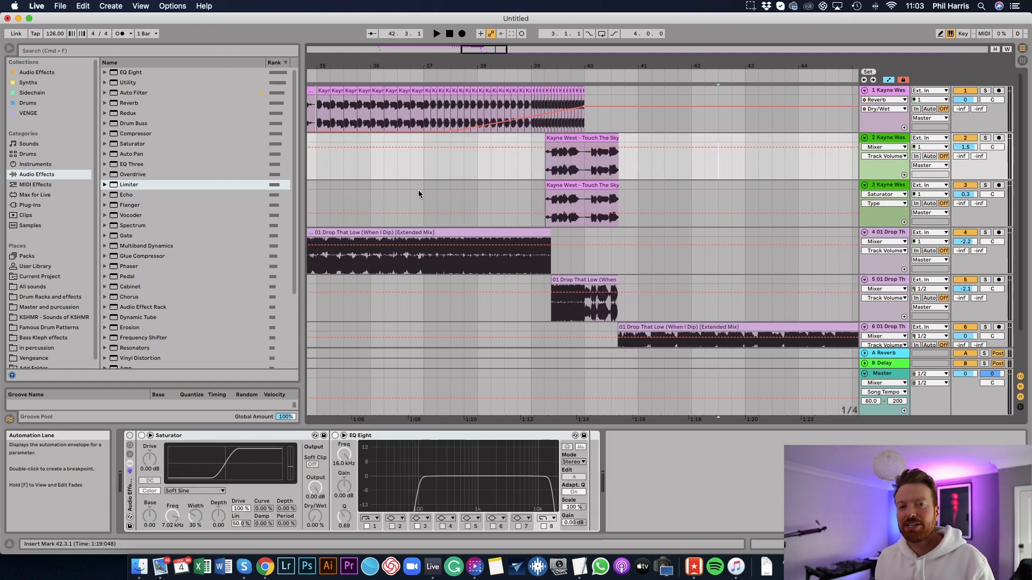
Play the full arrangement from bar 37 to review the build-up into the drop
click(418, 189)
key(space)
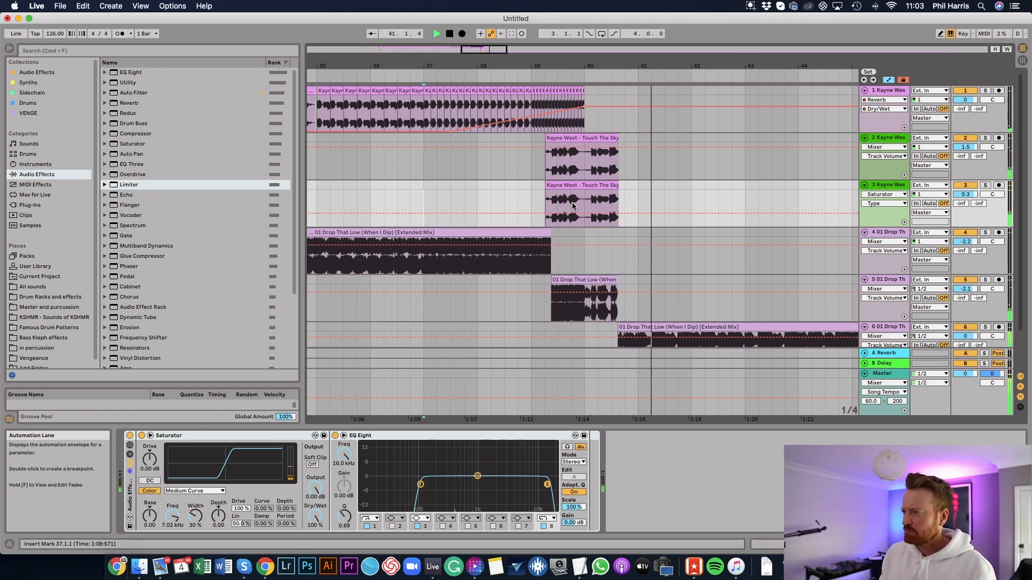
click(575, 61)
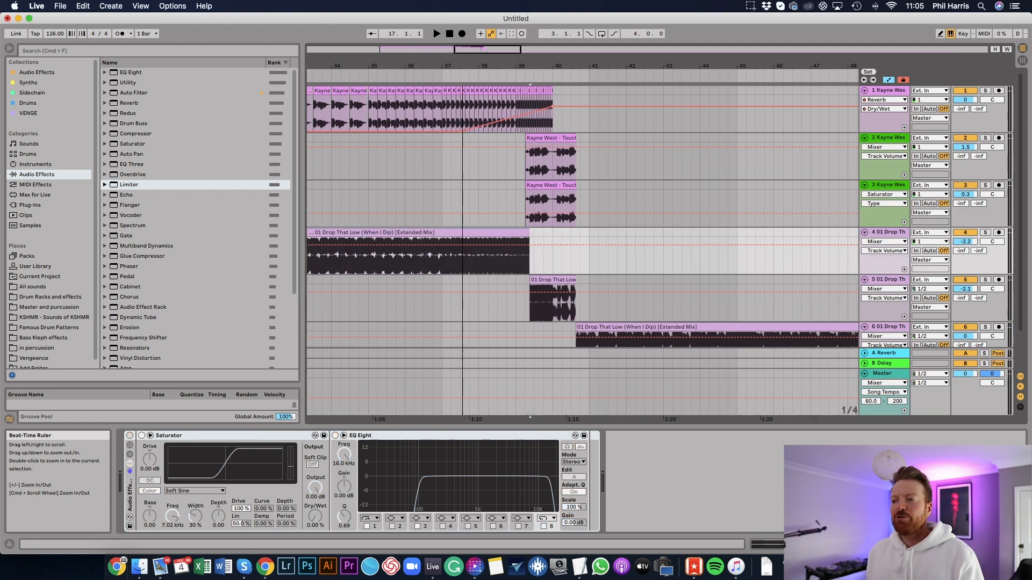
Extend the start of the Drop That Low clip on track 4 back to bar 1 and play it from bar 9
drag(462, 66, 462, 33)
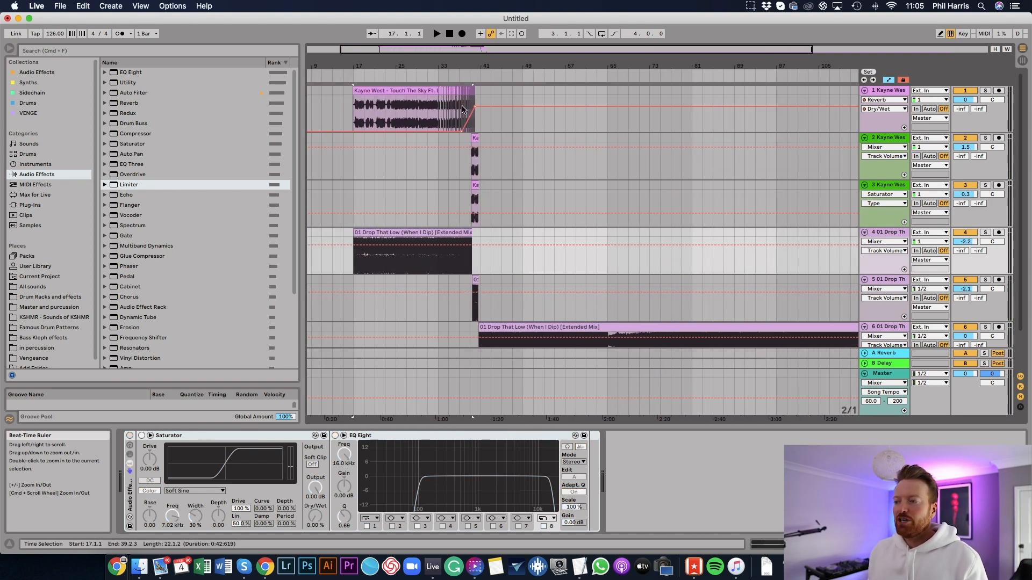
scroll(448, 205, left, 3)
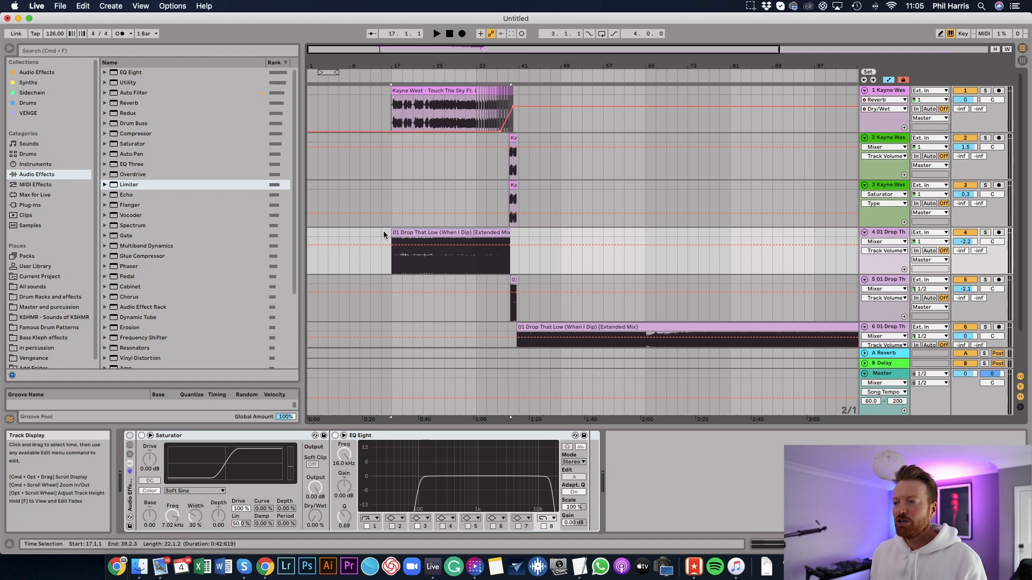
drag(390, 231, 296, 225)
click(346, 261)
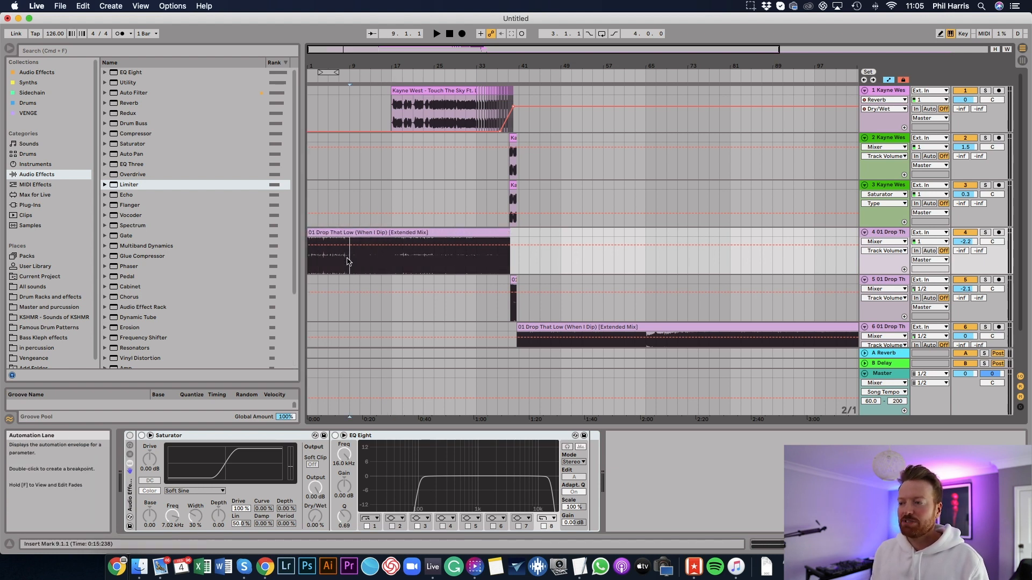
key(space)
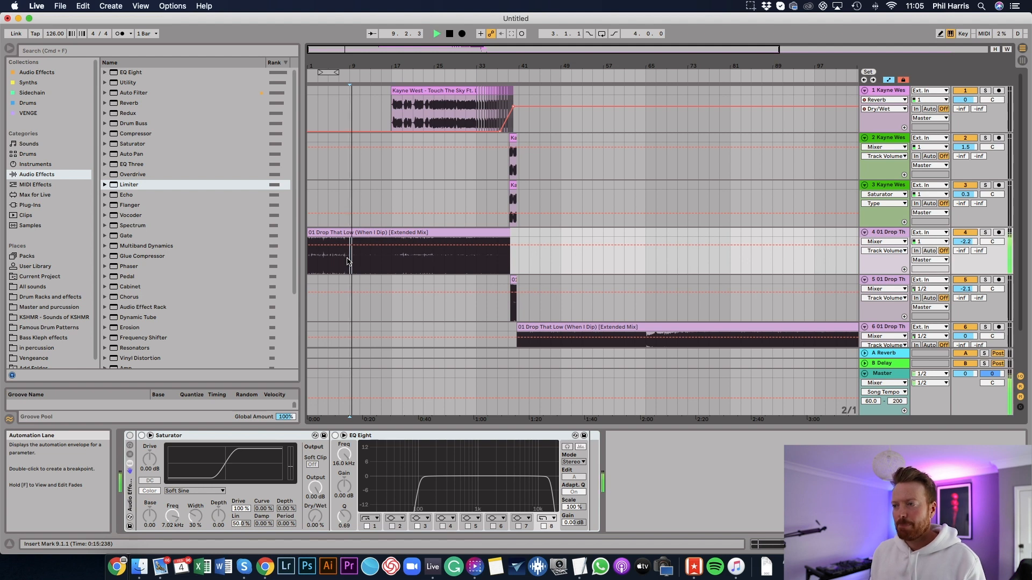
key(space)
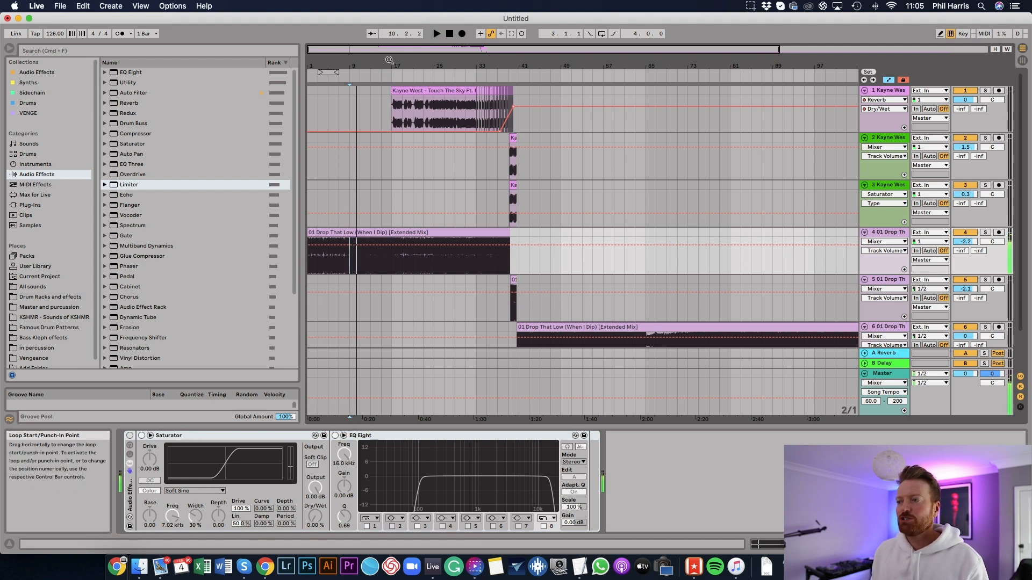
drag(349, 84, 361, 257)
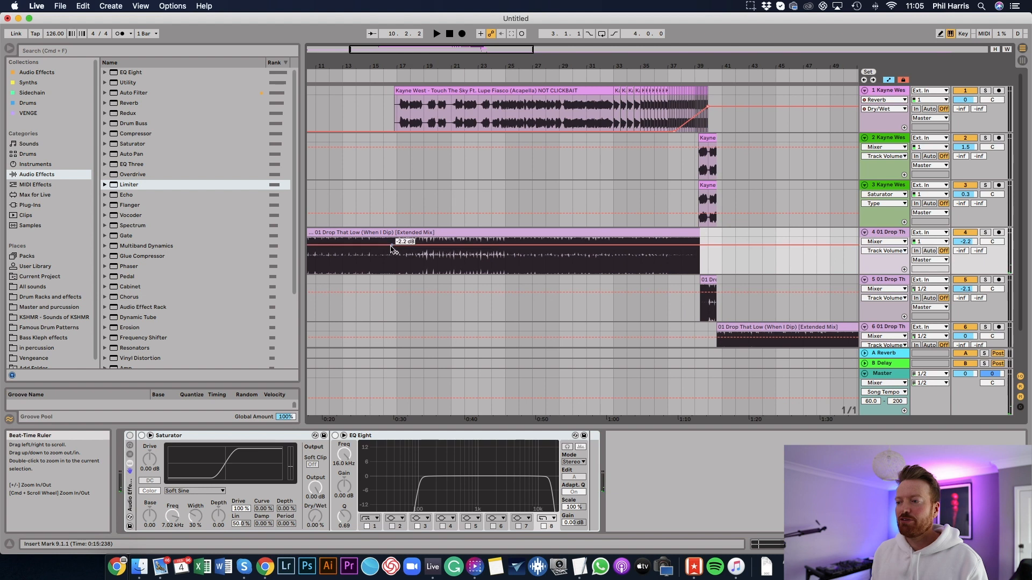